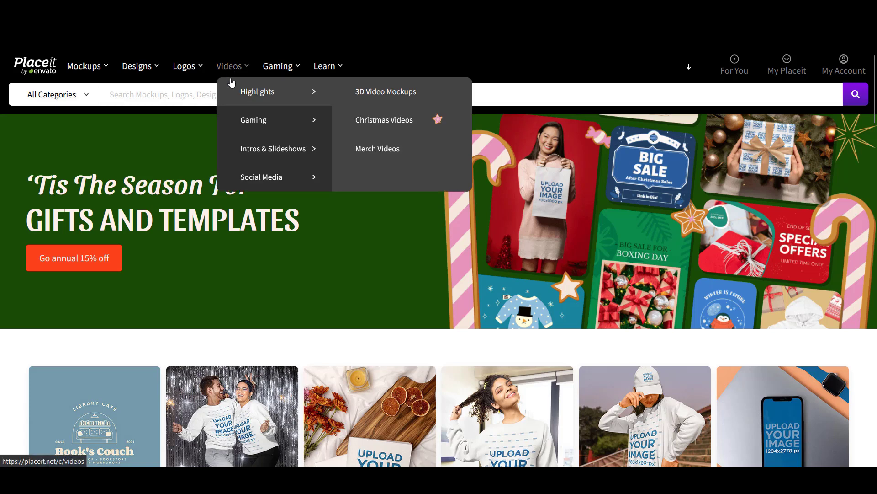
Step: Browse the TikTok templates under social media videos and open the Gildan pullover hoodie video template of a woman
{"action": "mouse_move", "coordinate": [251, 175]}
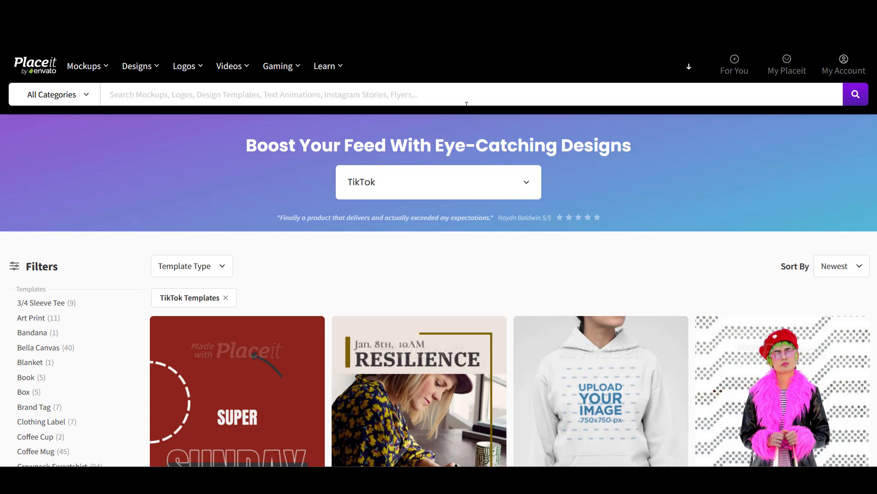
{"action": "scroll", "coordinate": [472, 170], "scroll_direction": "down", "scroll_amount": 5}
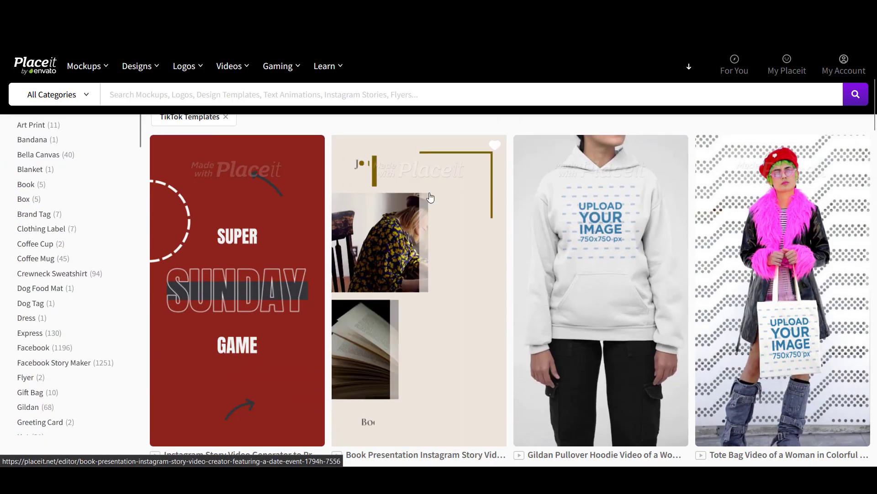
{"action": "scroll", "coordinate": [409, 217], "scroll_direction": "down", "scroll_amount": 3}
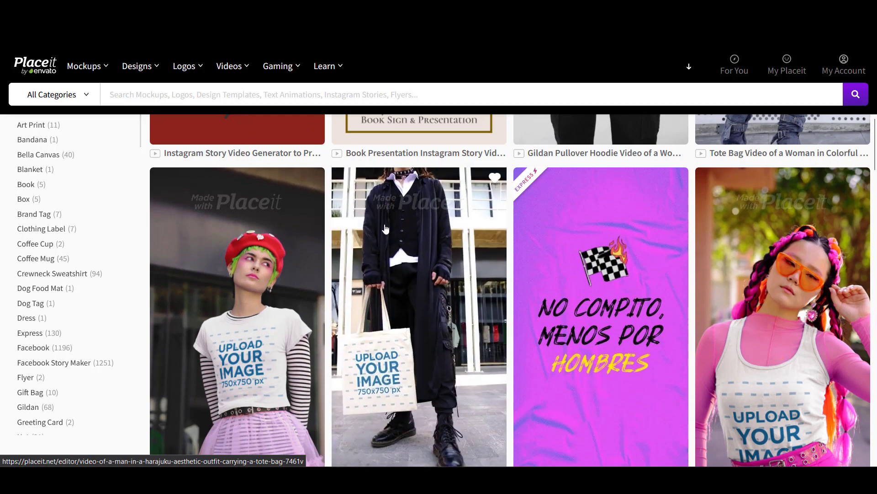
{"action": "scroll", "coordinate": [385, 228], "scroll_direction": "up", "scroll_amount": 4}
{"action": "scroll", "coordinate": [411, 230], "scroll_direction": "up", "scroll_amount": 1}
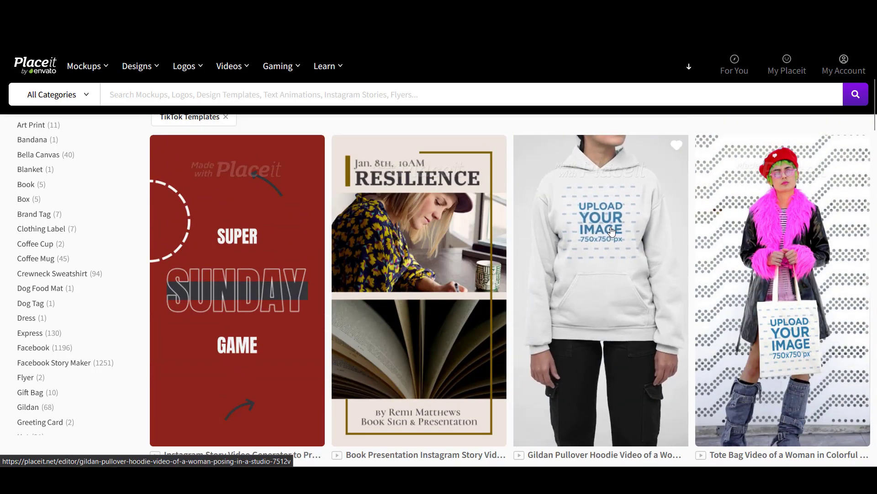
{"action": "left_click", "coordinate": [613, 230]}
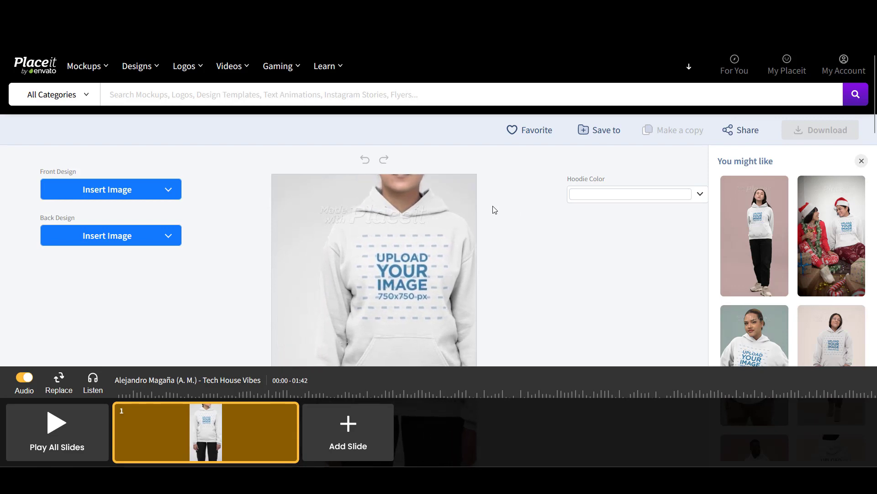
Step: Replace the hoodie slide with the "EXERCISE" gym template found by searching the slide templates for "fitness"
{"action": "mouse_move", "coordinate": [189, 435]}
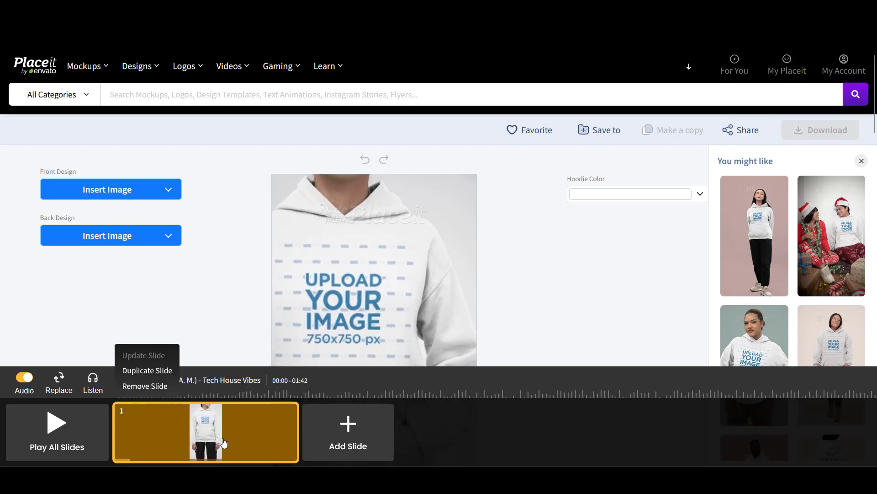
{"action": "left_click", "coordinate": [153, 387]}
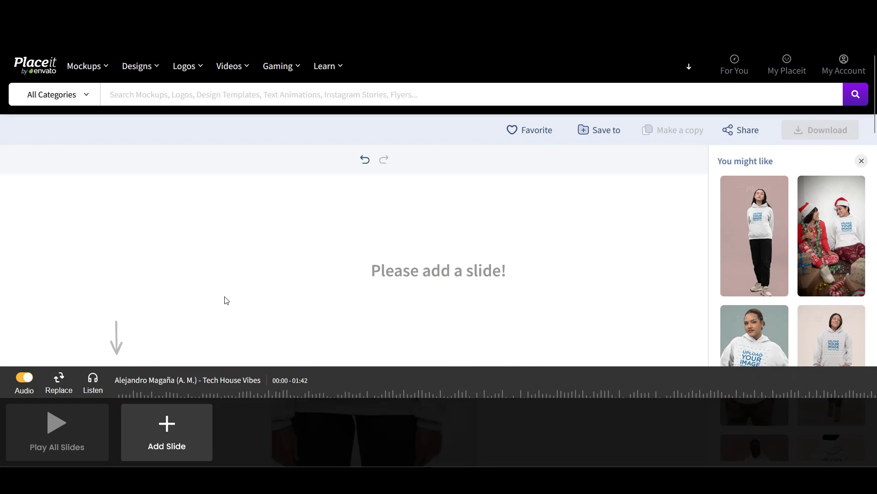
{"action": "left_click", "coordinate": [168, 432]}
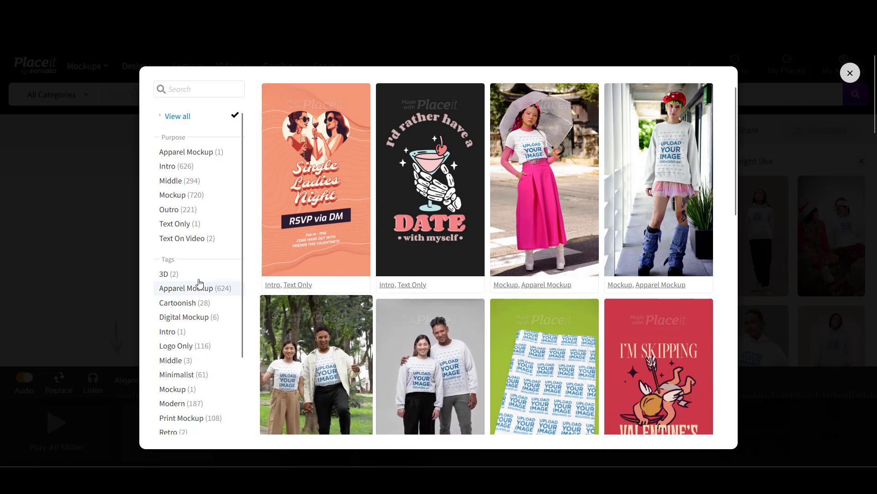
{"action": "scroll", "coordinate": [190, 281], "scroll_direction": "down", "scroll_amount": 2}
{"action": "scroll", "coordinate": [192, 284], "scroll_direction": "up", "scroll_amount": 2}
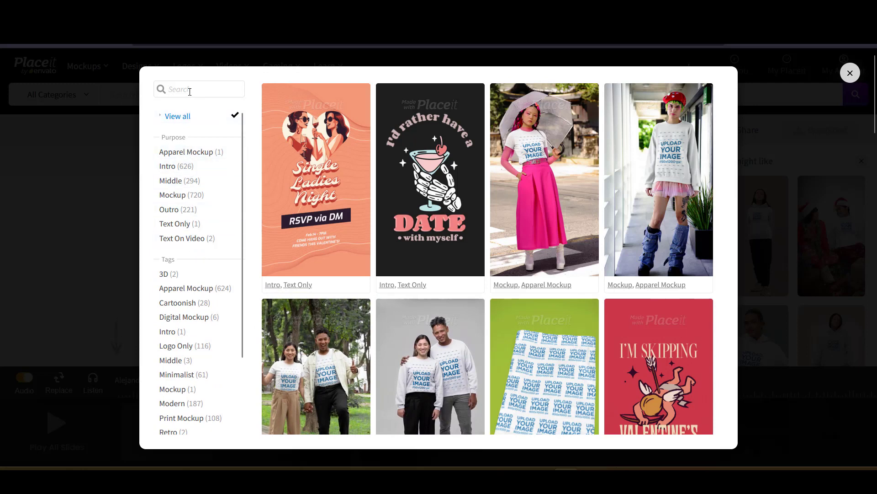
{"action": "left_click", "coordinate": [189, 90]}
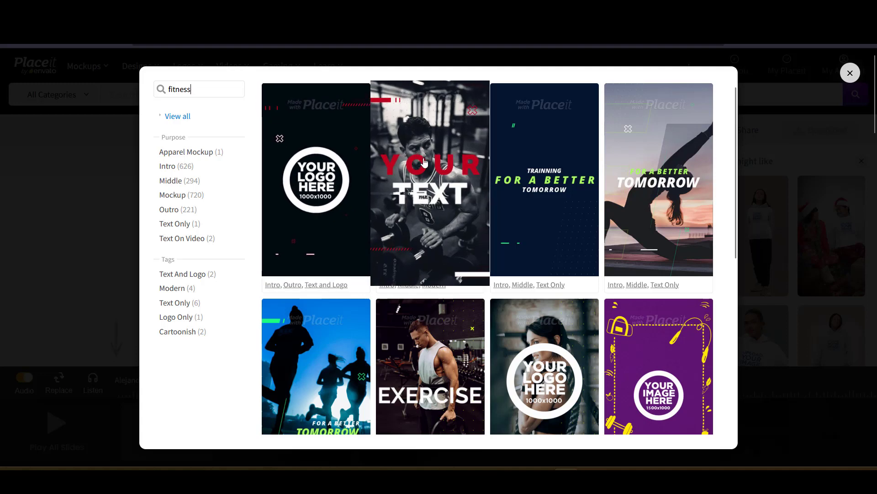
{"action": "scroll", "coordinate": [437, 208], "scroll_direction": "down", "scroll_amount": 3}
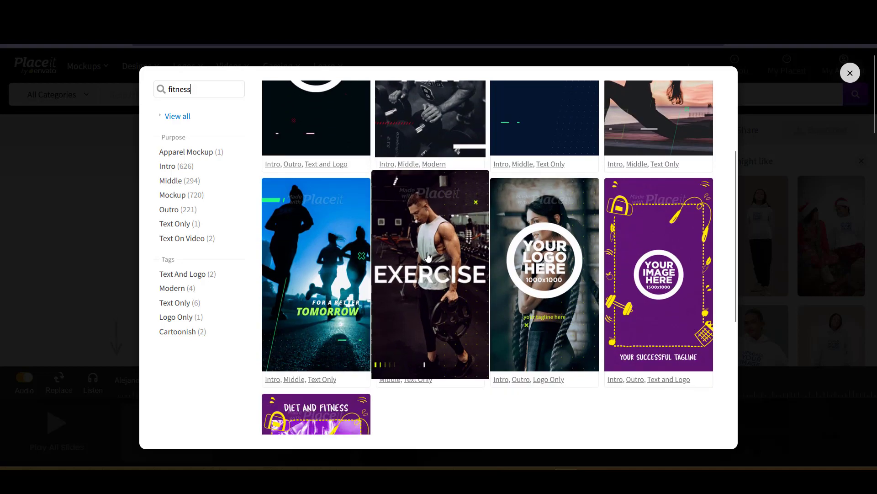
{"action": "left_click", "coordinate": [430, 250]}
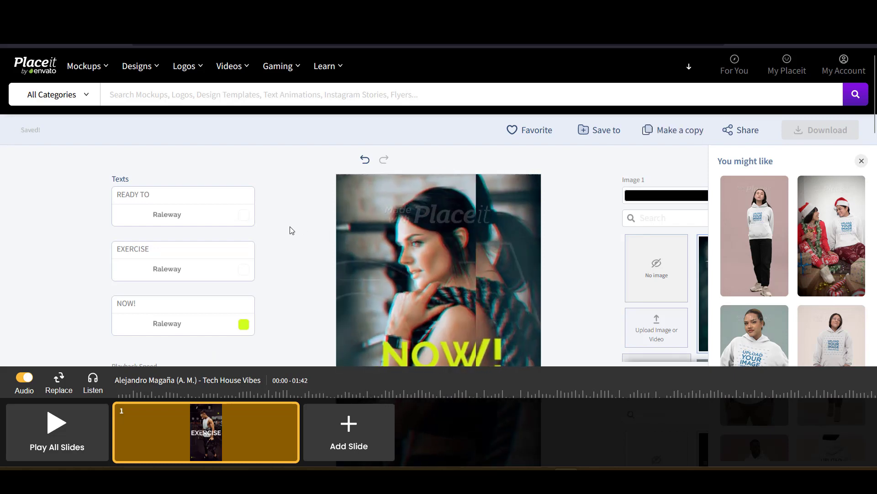
Step: Duplicate the "EXERCISE" slide
{"action": "left_click", "coordinate": [210, 432]}
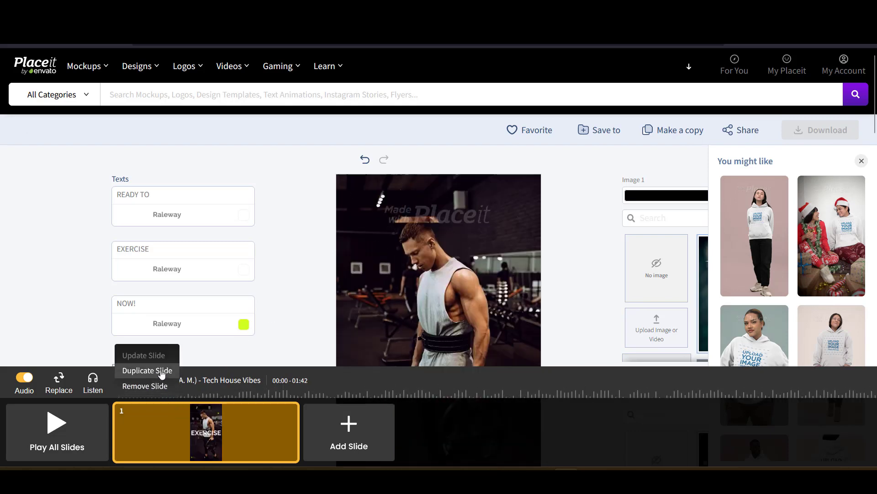
{"action": "left_click", "coordinate": [162, 369]}
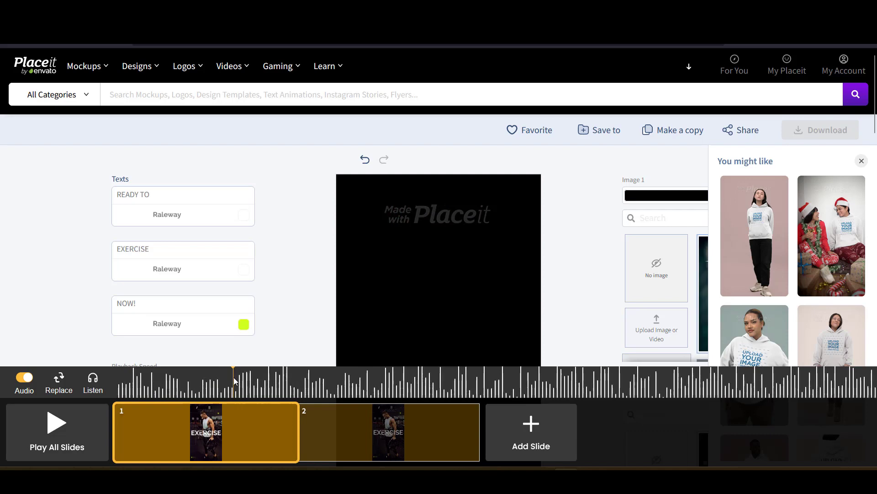
{"action": "left_click", "coordinate": [256, 425]}
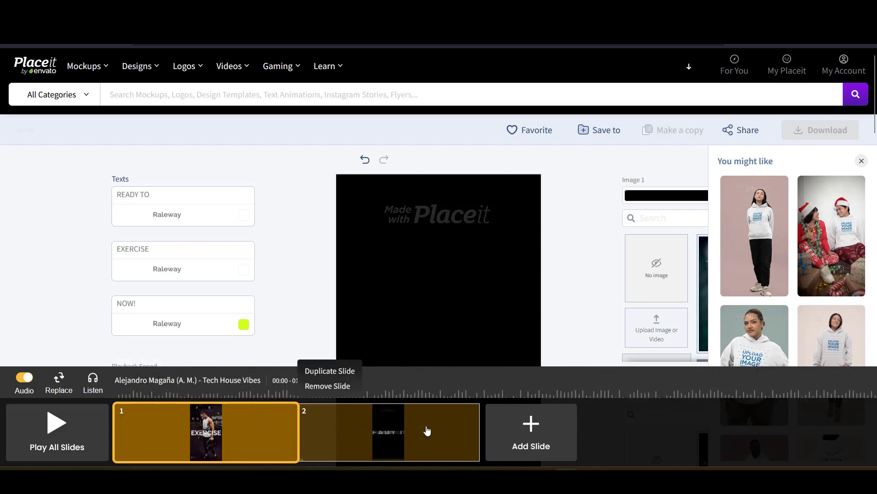
Step: Add a third slide using the dark blue "TRAINNING FOR A BETTER TOMORROW" fitness template
{"action": "left_click", "coordinate": [532, 432]}
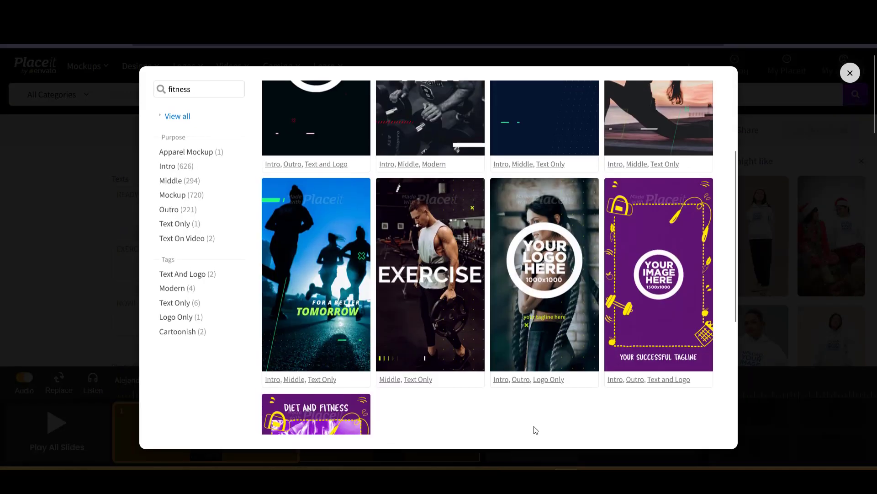
{"action": "scroll", "coordinate": [499, 305], "scroll_direction": "up", "scroll_amount": 2}
{"action": "scroll", "coordinate": [498, 306], "scroll_direction": "up", "scroll_amount": 1}
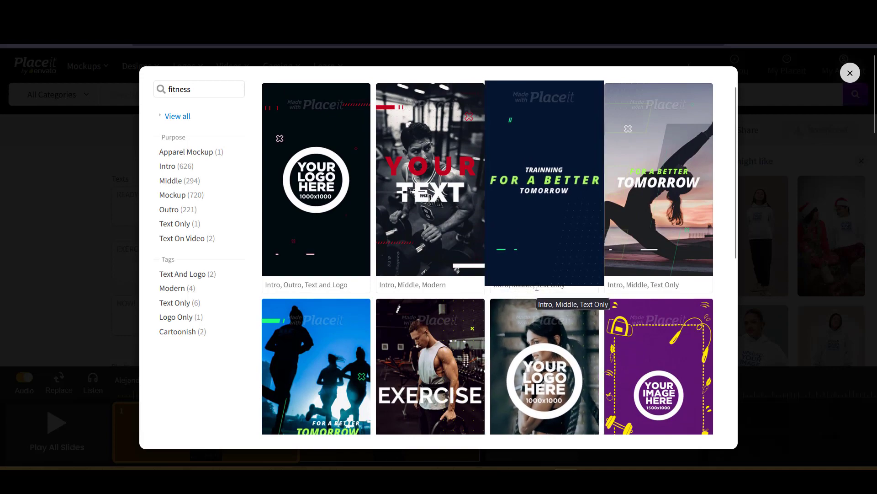
{"action": "left_click", "coordinate": [541, 176]}
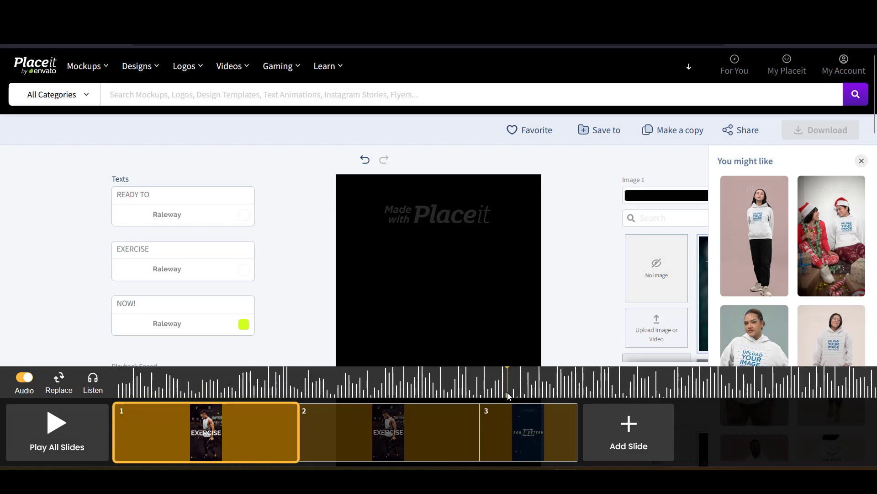
Step: Move the "TRAINNING FOR A BETTER TOMORROW" slide between the two "EXERCISE" slides
{"action": "mouse_move", "coordinate": [511, 425]}
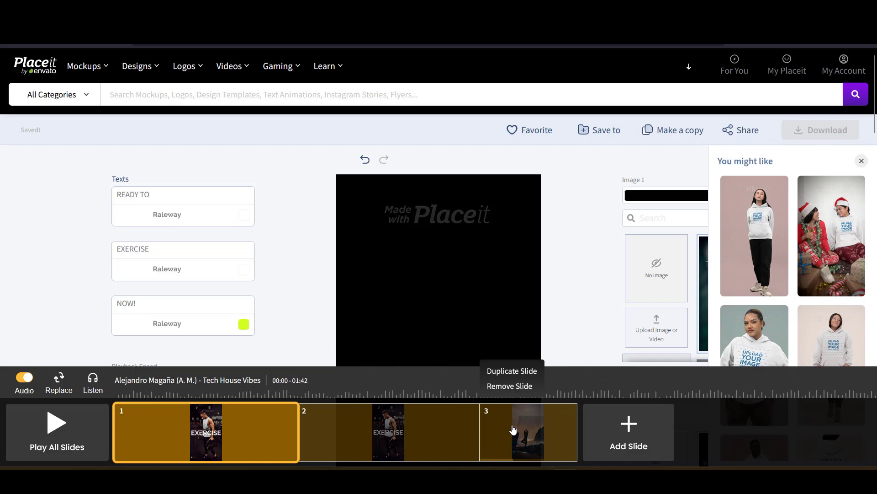
{"action": "left_click", "coordinate": [513, 430]}
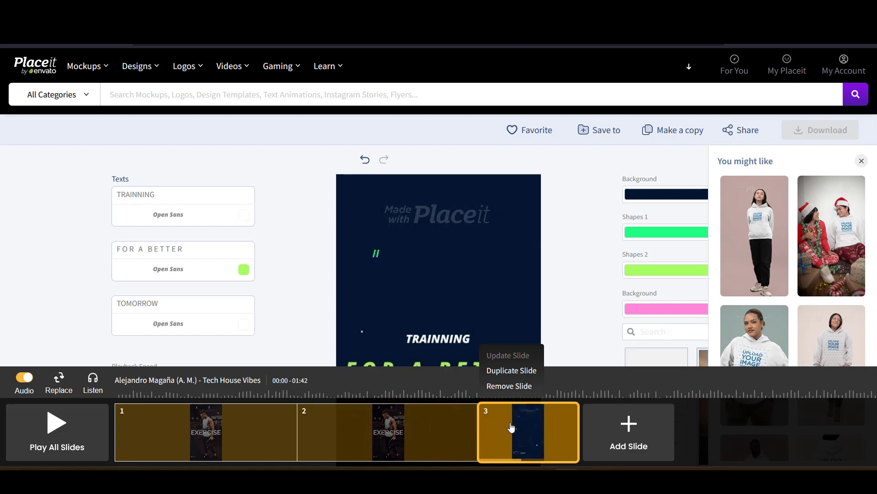
{"action": "left_click_drag", "start_coordinate": [510, 426], "coordinate": [349, 417]}
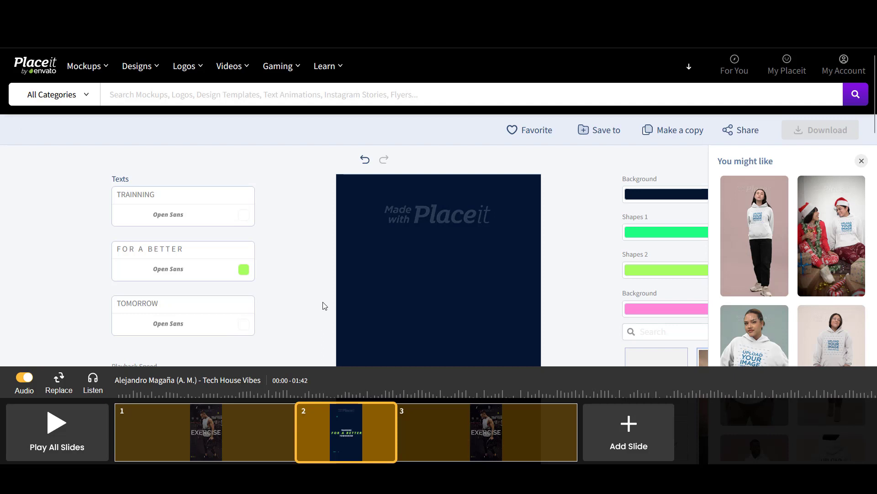
Step: Change the first text of slide 1 to "Focus"
{"action": "left_click", "coordinate": [218, 416]}
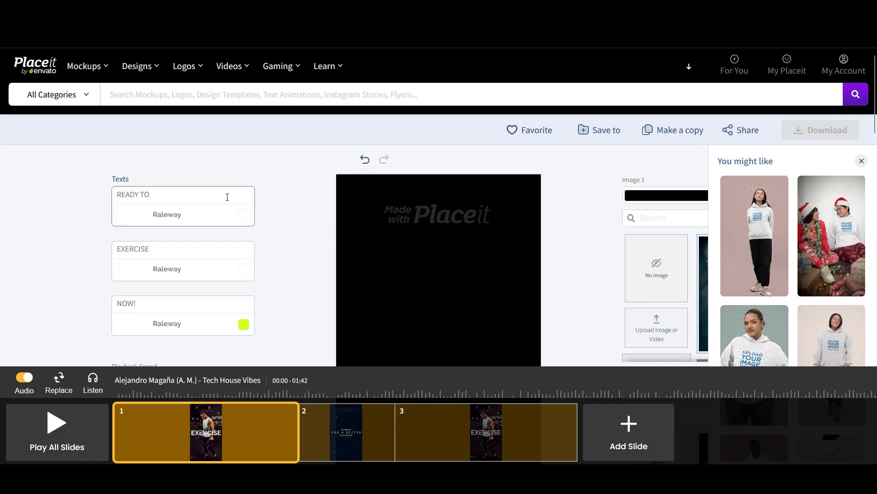
{"action": "left_click", "coordinate": [227, 199]}
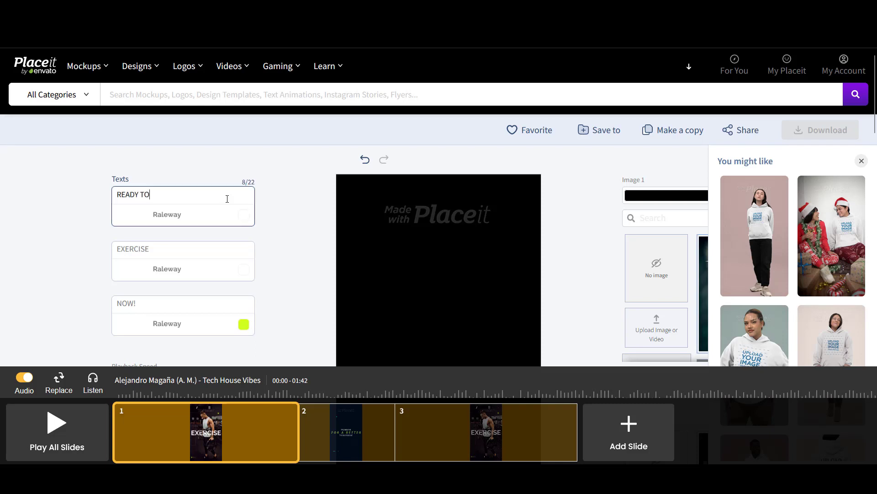
{"action": "left_click_drag", "start_coordinate": [154, 200], "coordinate": [97, 200]}
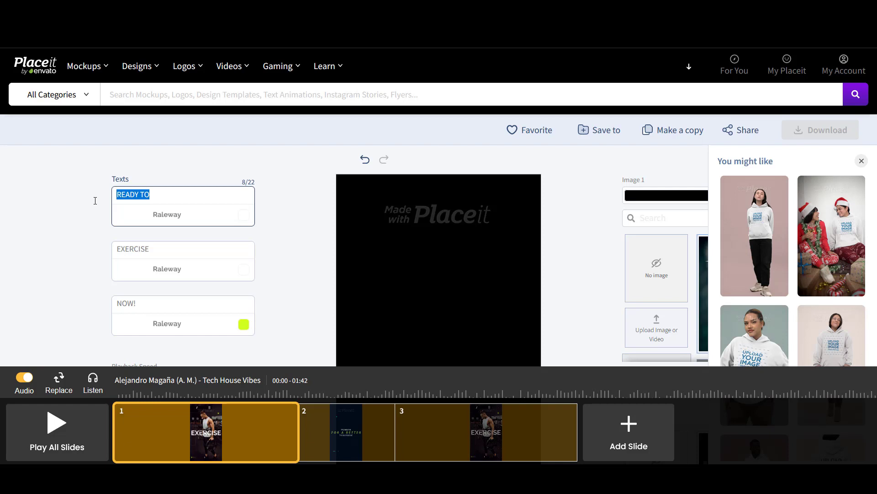
{"action": "type", "text": "Focus"}
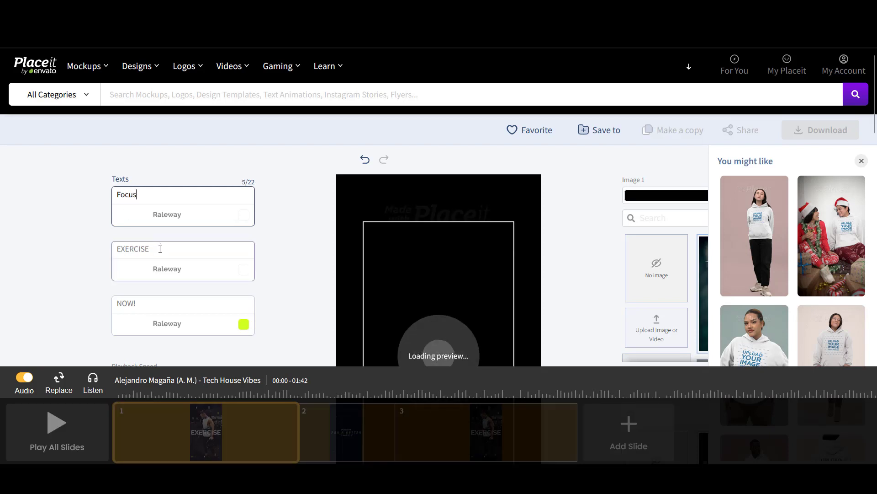
Step: Change the second text of slide 1 to "Train"
{"action": "left_click", "coordinate": [160, 255]}
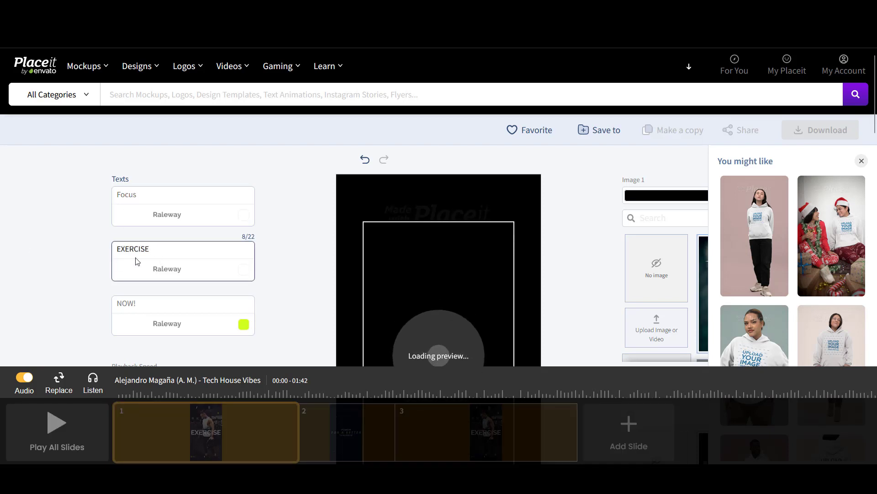
{"action": "left_click_drag", "start_coordinate": [150, 249], "coordinate": [27, 250]}
{"action": "type", "text": "Train"}
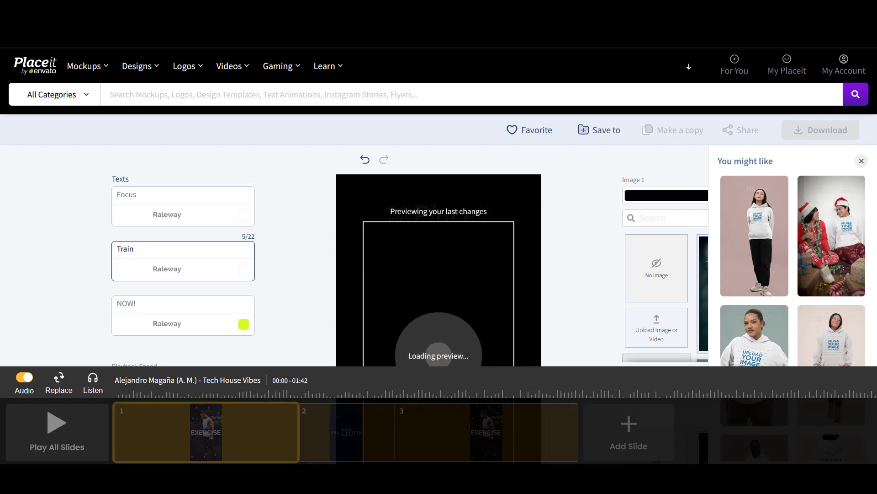
{"action": "left_click", "coordinate": [143, 303]}
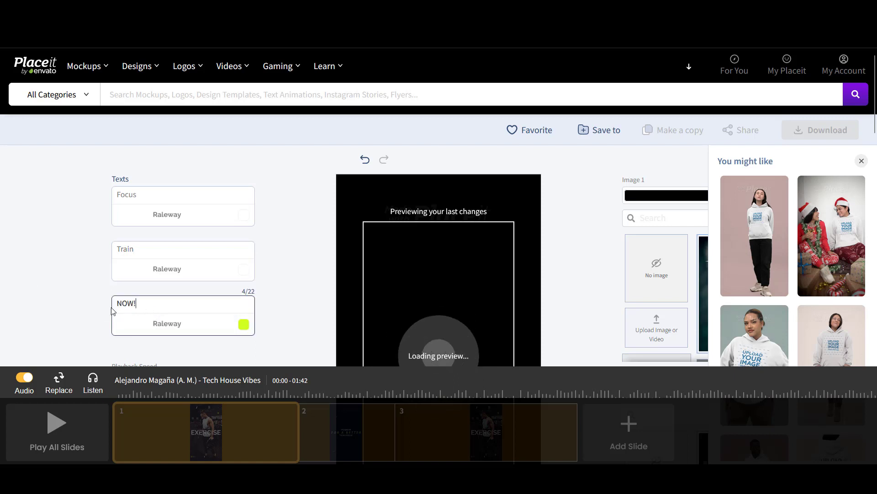
Step: Set the second text of slide 1 to "Action" and its third text to "Commit"
{"action": "left_click", "coordinate": [139, 249]}
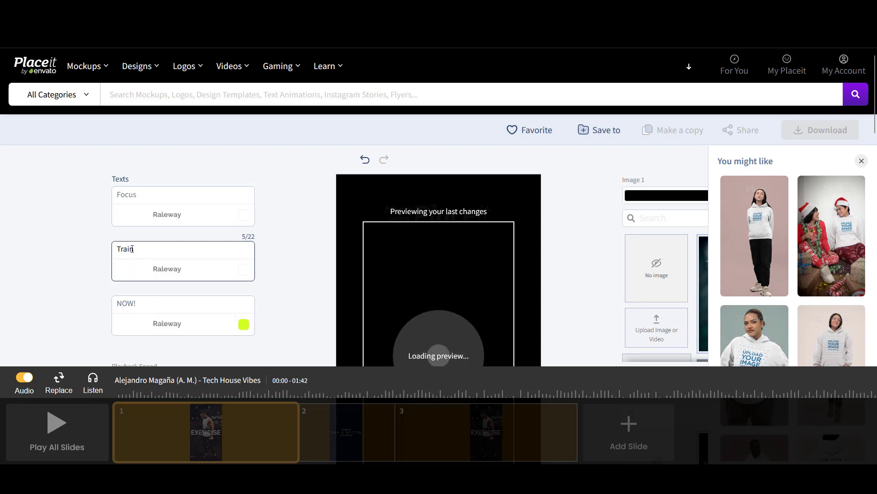
{"action": "left_click_drag", "start_coordinate": [132, 249], "coordinate": [99, 252]}
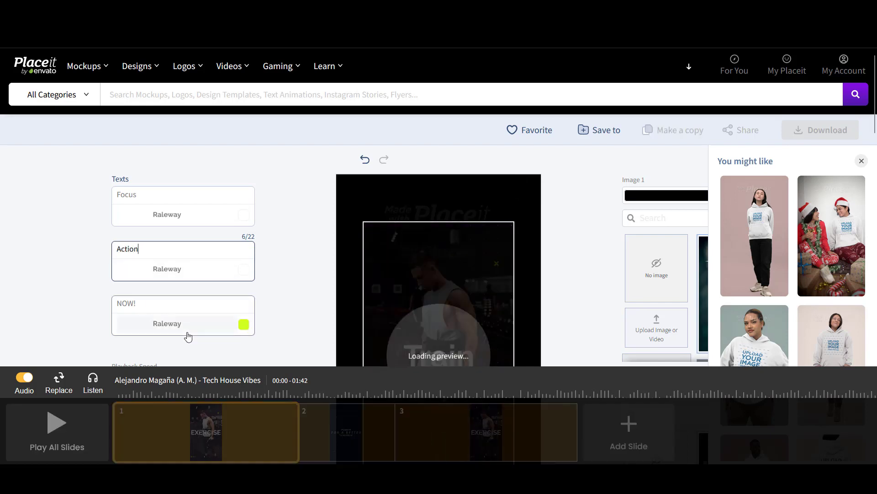
{"action": "left_click", "coordinate": [132, 304]}
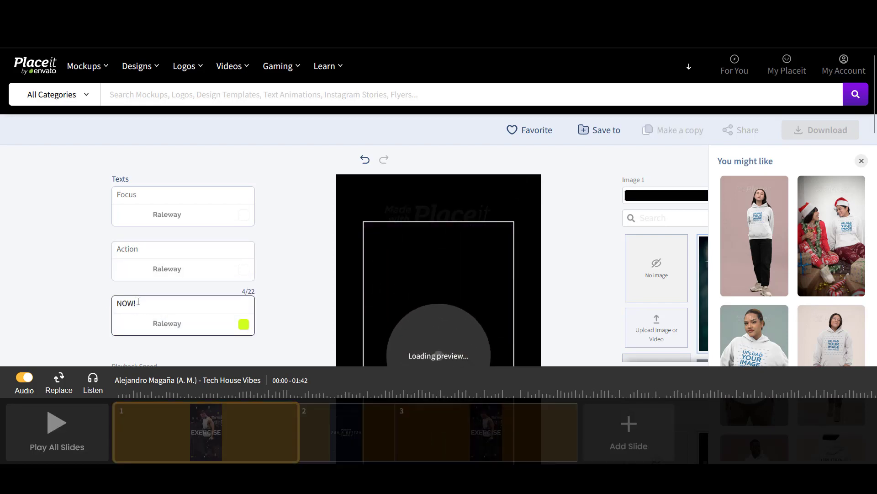
{"action": "left_click_drag", "start_coordinate": [138, 301], "coordinate": [108, 302]}
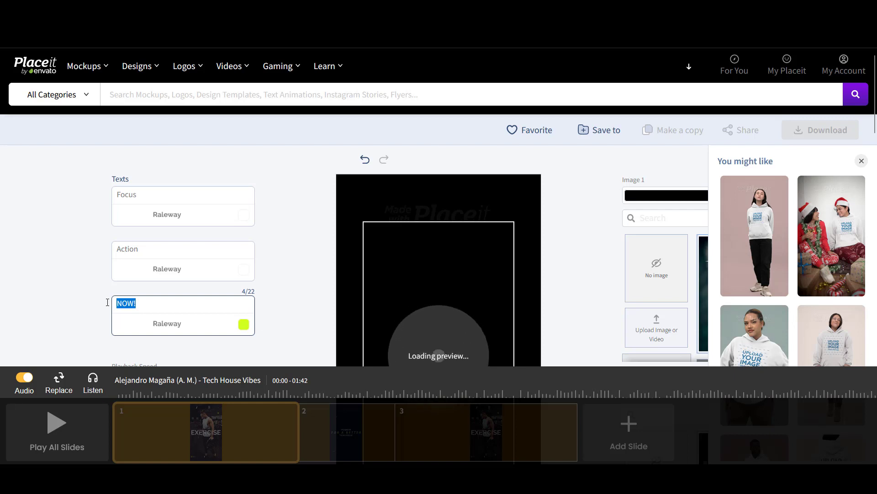
{"action": "type", "text": "C"}
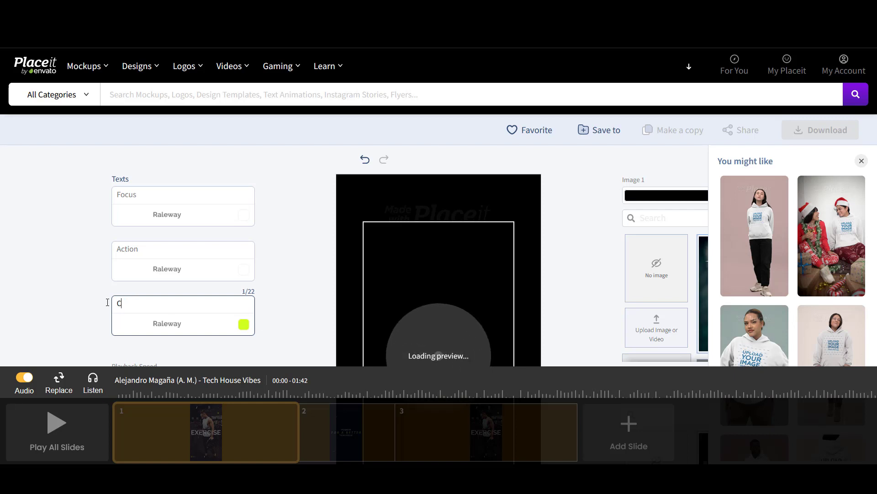
{"action": "type", "text": "ommit"}
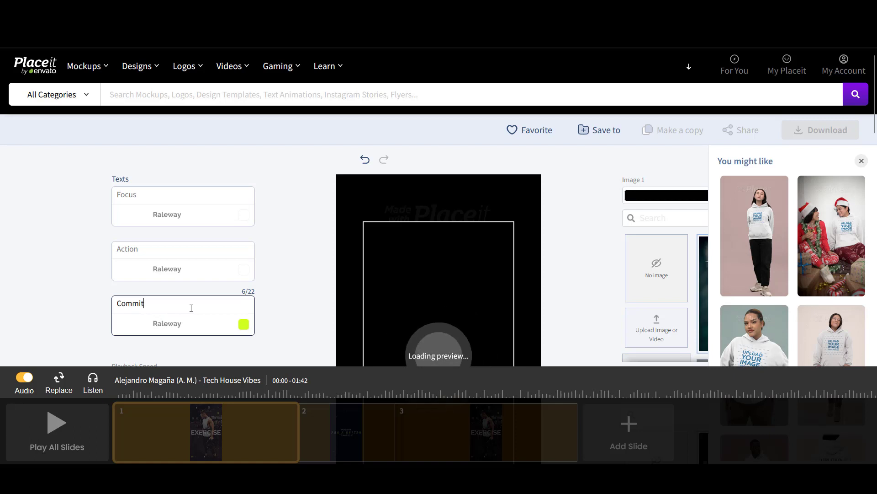
{"action": "scroll", "coordinate": [204, 269], "scroll_direction": "down", "scroll_amount": 1}
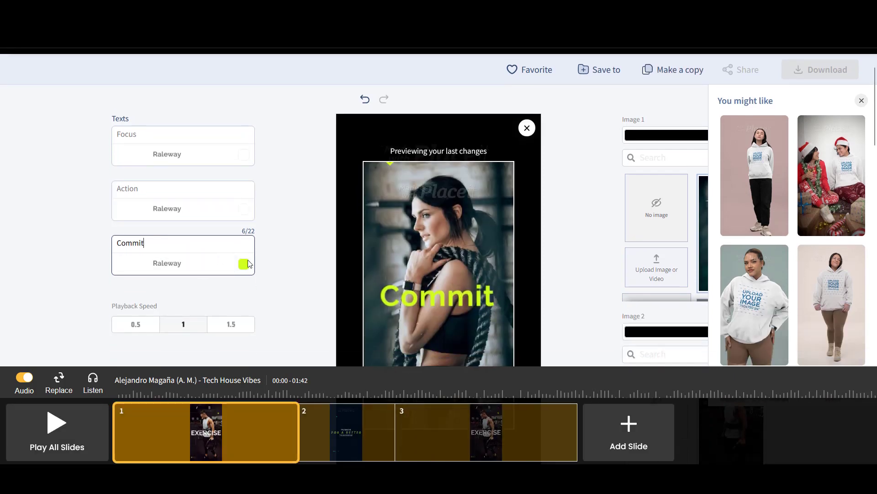
Step: Change the first text of slide 2 to "Push"
{"action": "left_click", "coordinate": [356, 432]}
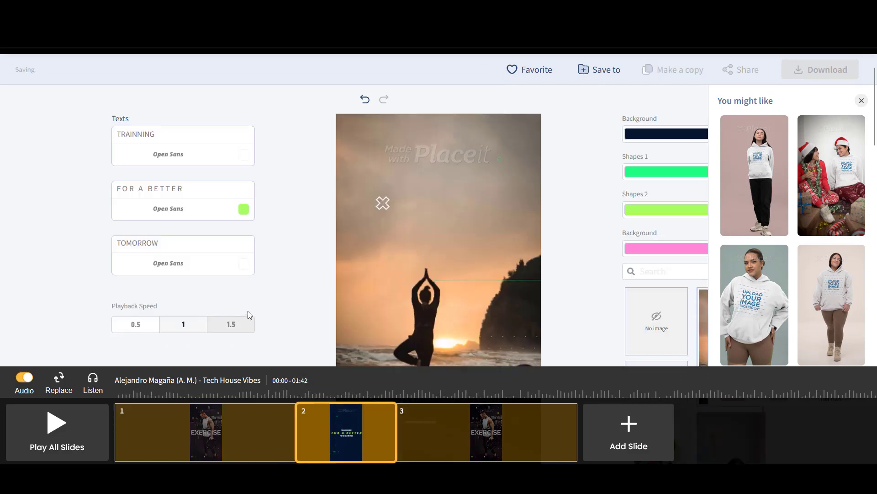
{"action": "left_click", "coordinate": [147, 133]}
{"action": "left_click_drag", "start_coordinate": [172, 133], "coordinate": [107, 131]}
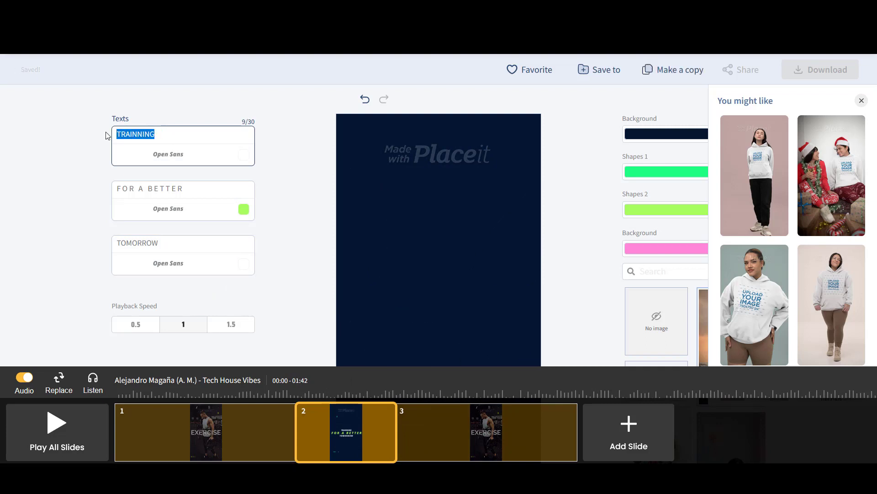
{"action": "key", "text": "BackSpace"}
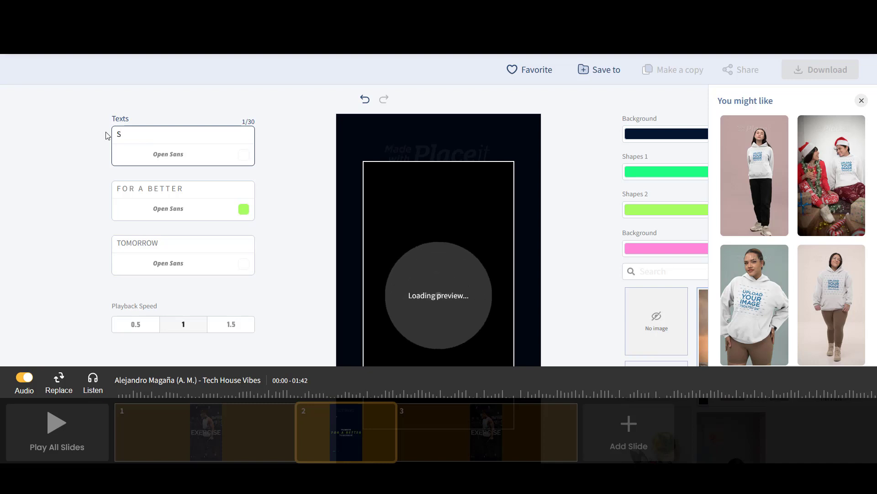
{"action": "type", "text": "exs"}
{"action": "key", "text": "BackSpace"}
{"action": "key", "text": "BackSpace"}
{"action": "key", "text": "BackSpace"}
{"action": "key", "text": "BackSpace"}
{"action": "key", "text": "BackSpace"}
{"action": "key", "text": "BackSpace"}
{"action": "key", "text": "BackSpace"}
{"action": "key", "text": "BackSpace"}
{"action": "key", "text": "BackSpace"}
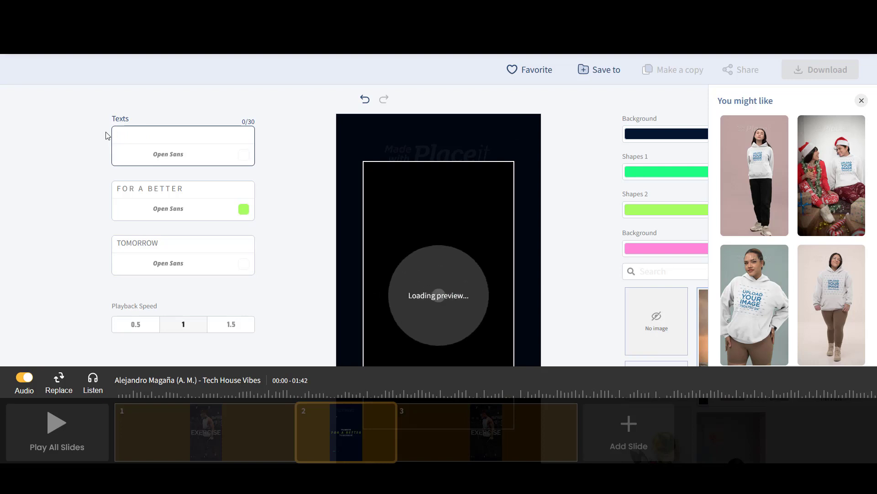
{"action": "type", "text": "Push"}
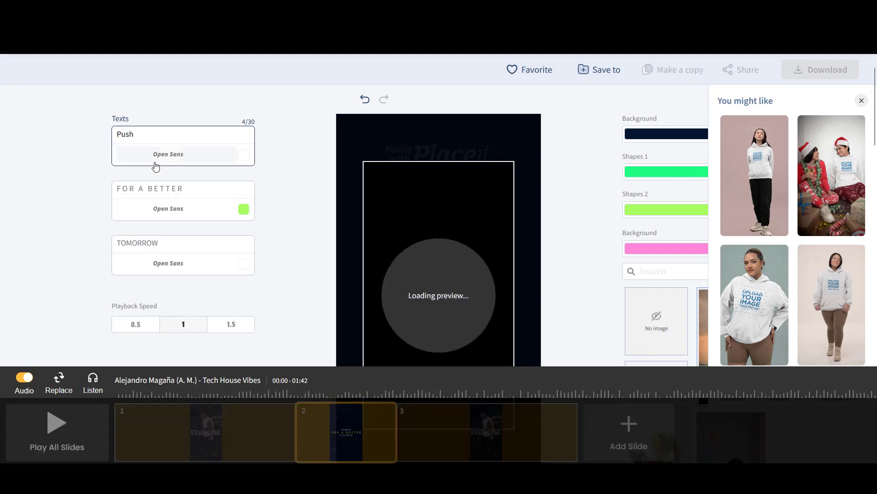
Step: Set the second text of slide 2 to "push past your" and its third text to "Limits"
{"action": "left_click", "coordinate": [193, 191]}
{"action": "left_click_drag", "start_coordinate": [194, 190], "coordinate": [85, 190]}
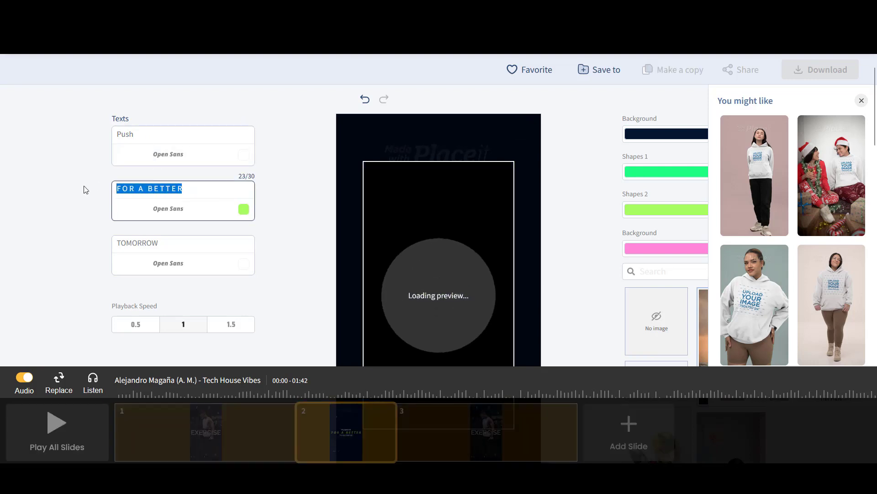
{"action": "type", "text": "Pas"}
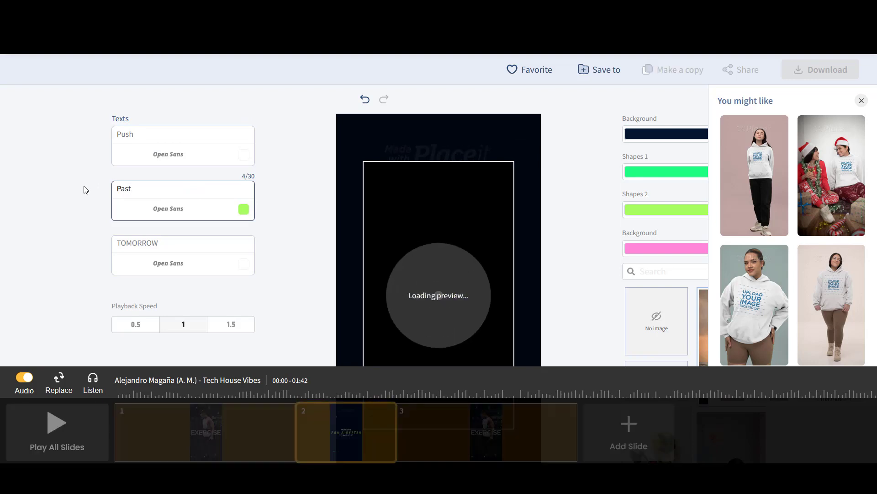
{"action": "type", "text": "t"}
{"action": "double_click", "coordinate": [115, 191]}
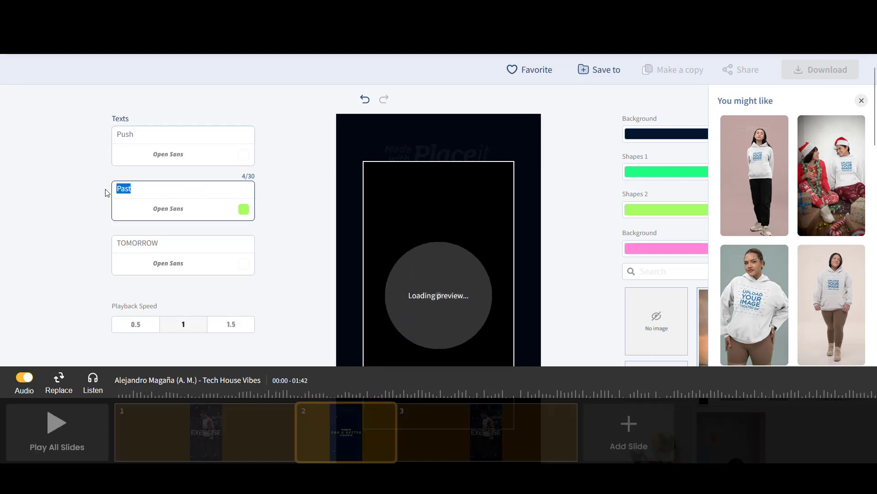
{"action": "type", "text": "pursh past"}
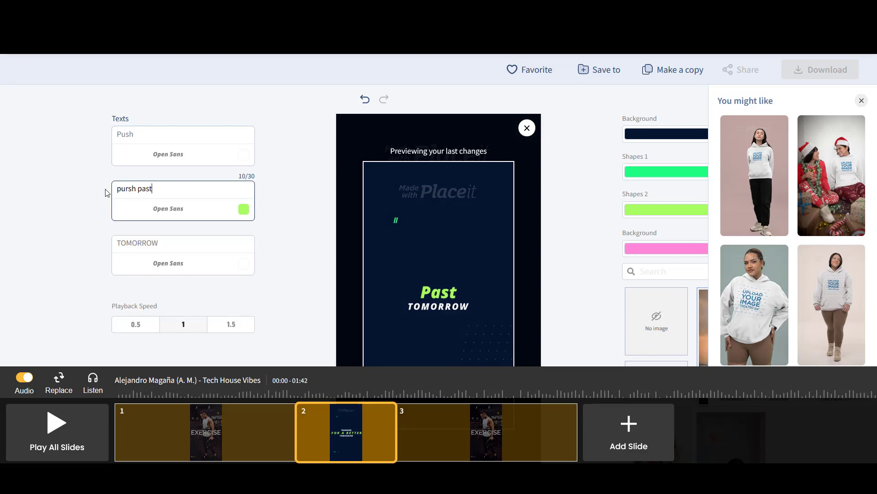
{"action": "double_click", "coordinate": [176, 241]}
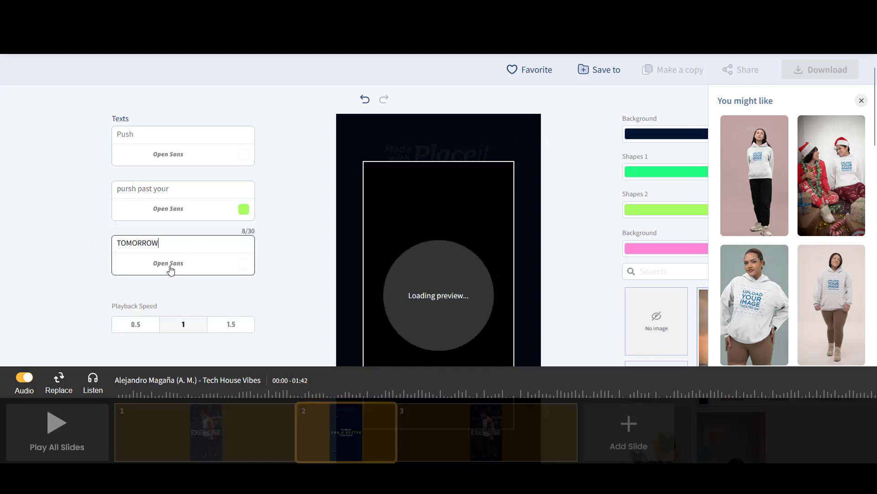
{"action": "type", "text": "Lim"}
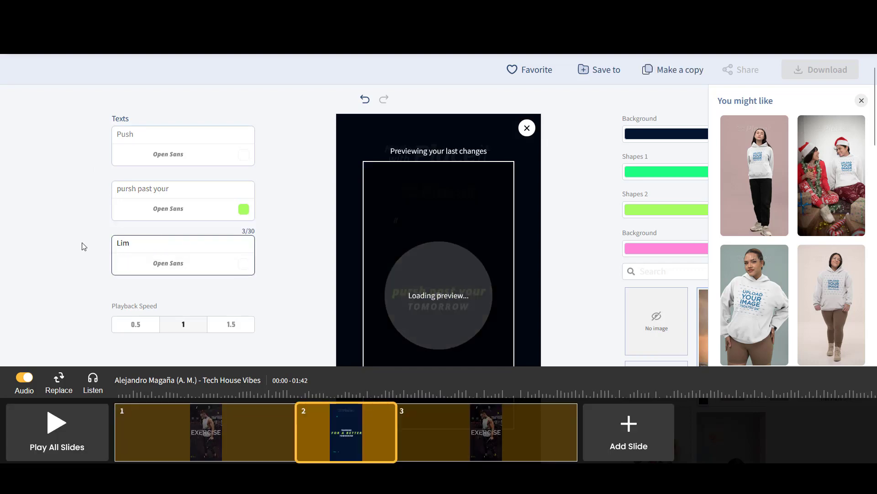
{"action": "type", "text": "its"}
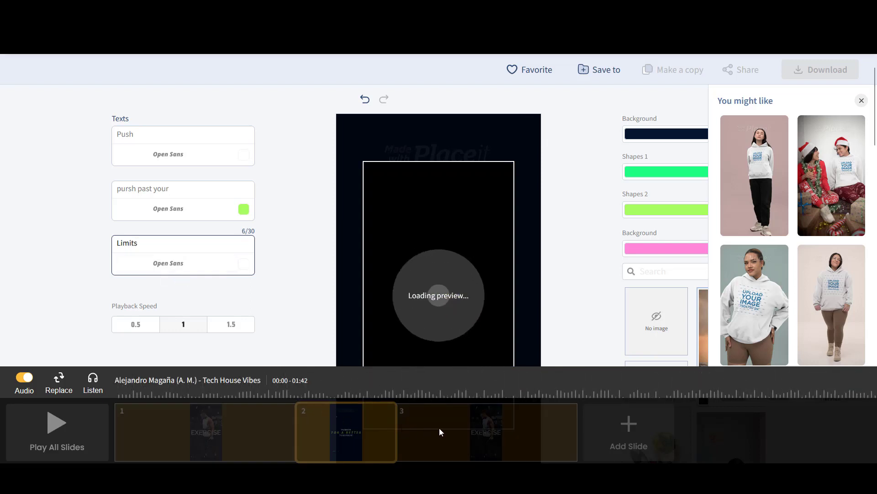
{"action": "mouse_move", "coordinate": [442, 431]}
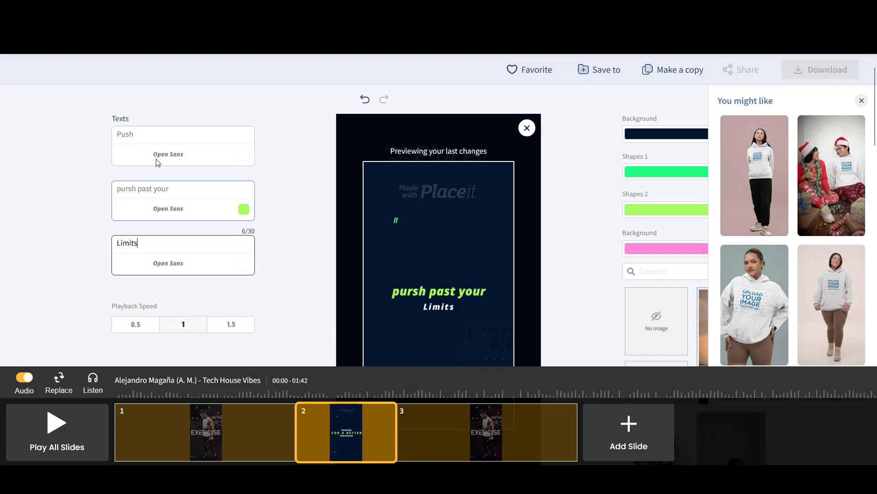
{"action": "left_click", "coordinate": [128, 189]}
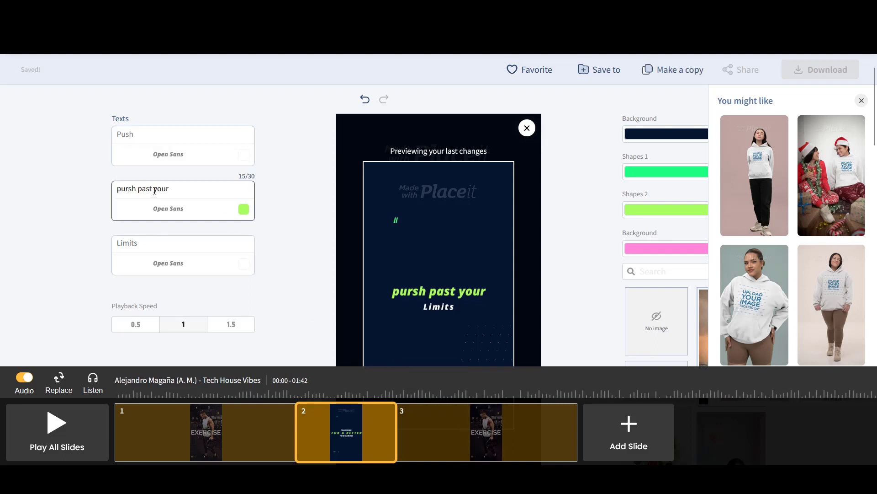
{"action": "key", "text": "BackSpace"}
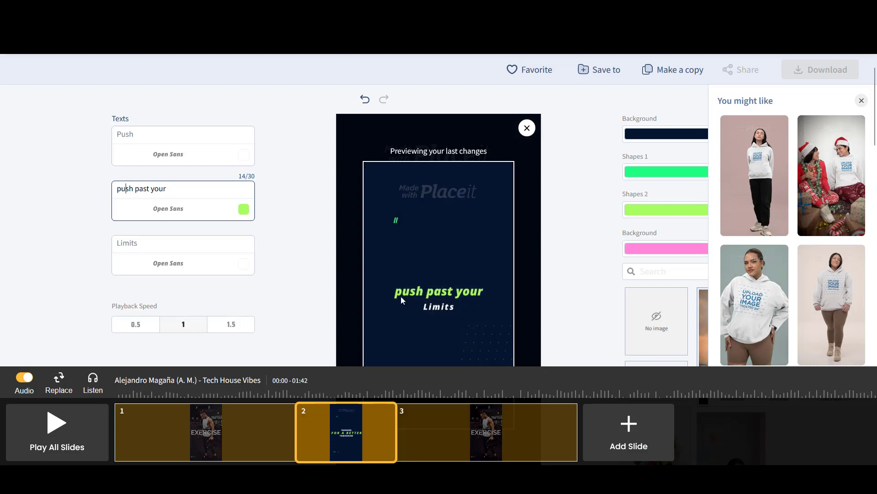
Step: Change the first text of slide 3 to "Power"
{"action": "mouse_move", "coordinate": [484, 429]}
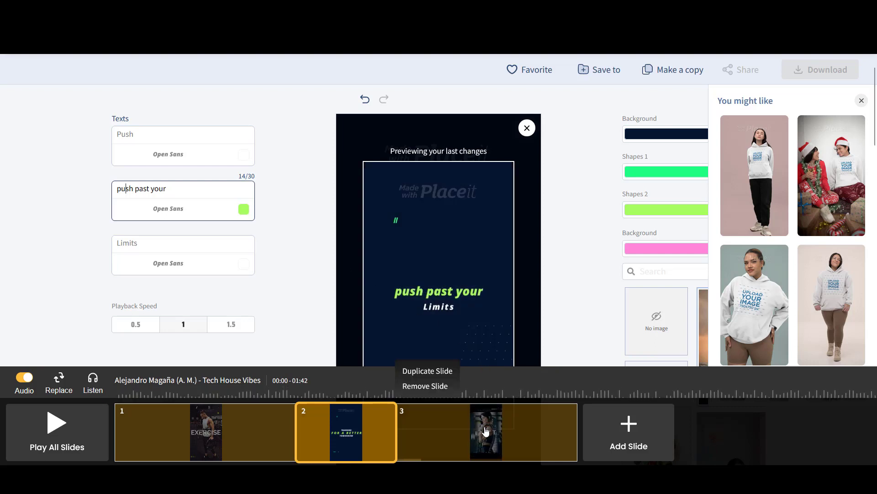
{"action": "left_click", "coordinate": [485, 429]}
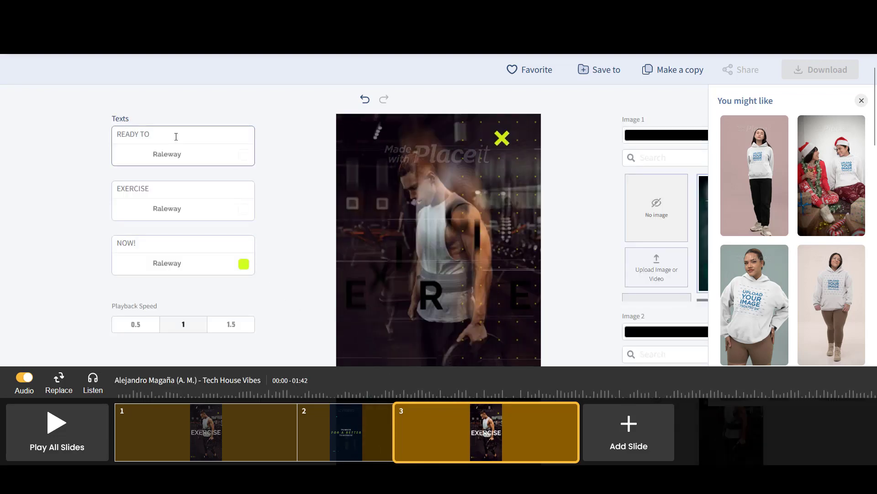
{"action": "left_click", "coordinate": [176, 136]}
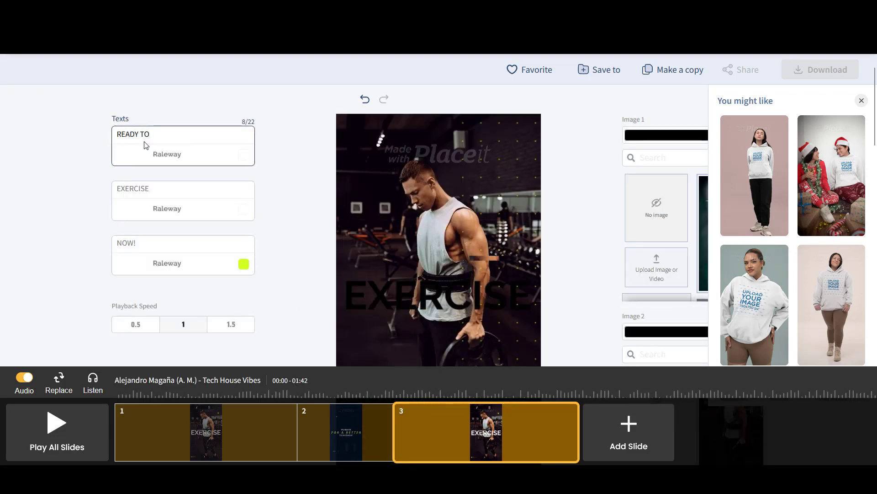
{"action": "left_click_drag", "start_coordinate": [177, 137], "coordinate": [92, 141]}
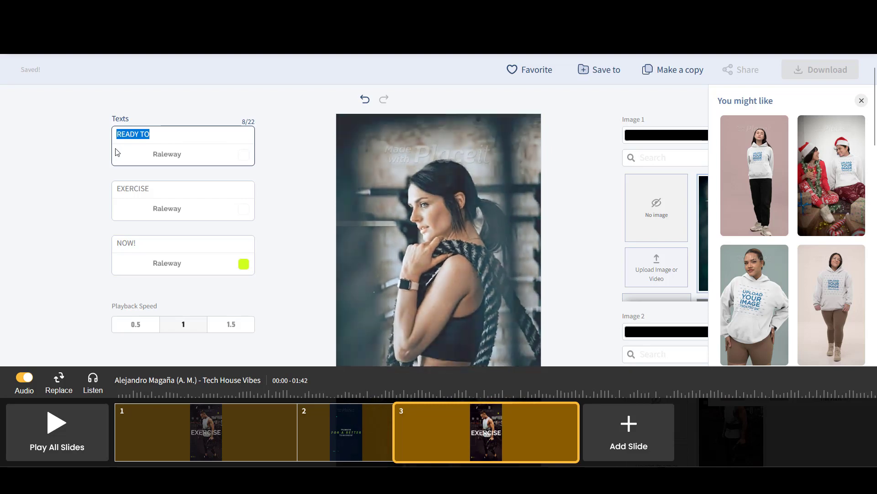
{"action": "type", "text": "Power"}
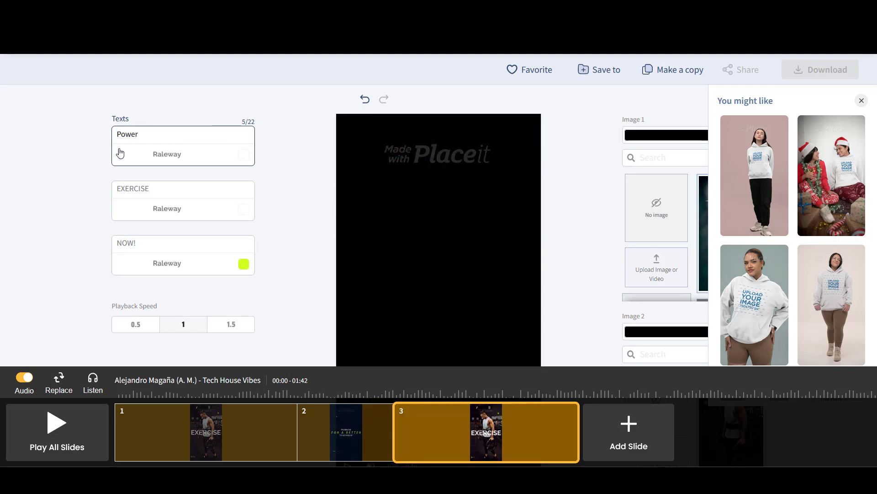
Step: Set the second text of slide 3 to "Strength" and its third text to "Determination"
{"action": "left_click", "coordinate": [151, 188]}
{"action": "left_click_drag", "start_coordinate": [151, 188], "coordinate": [95, 182]}
{"action": "type", "text": "Strength"}
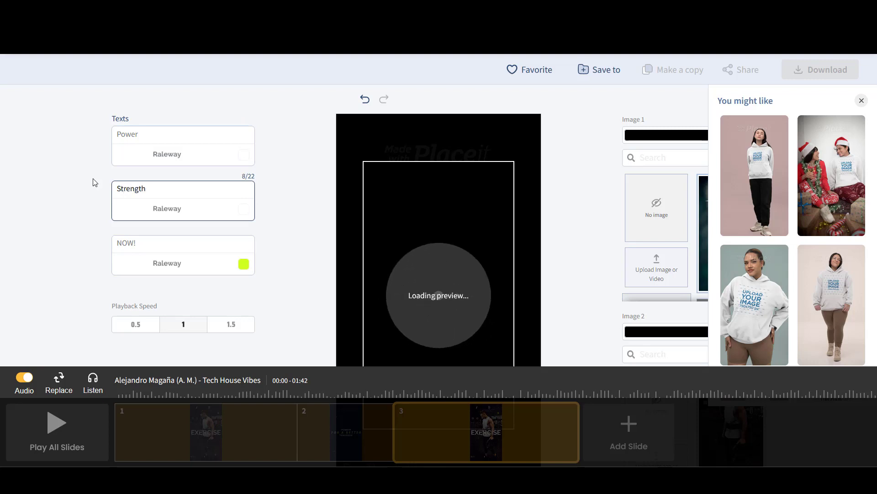
{"action": "left_click", "coordinate": [139, 242]}
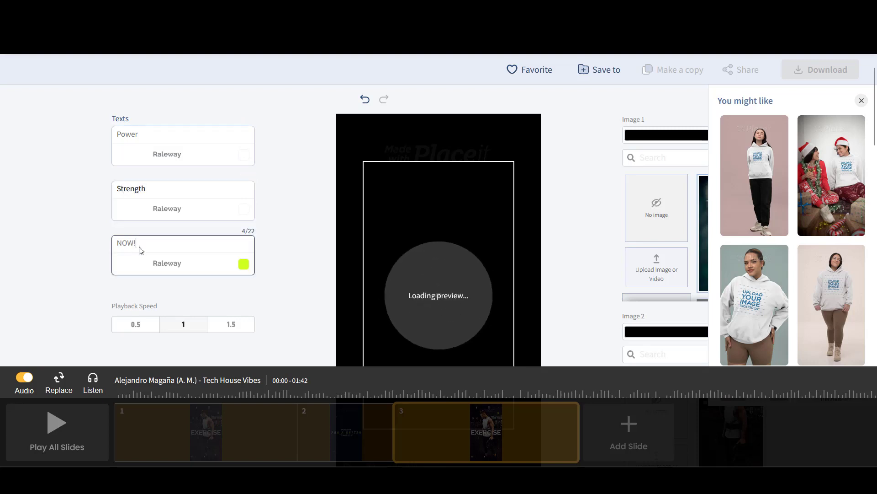
{"action": "left_click_drag", "start_coordinate": [140, 243], "coordinate": [91, 242]}
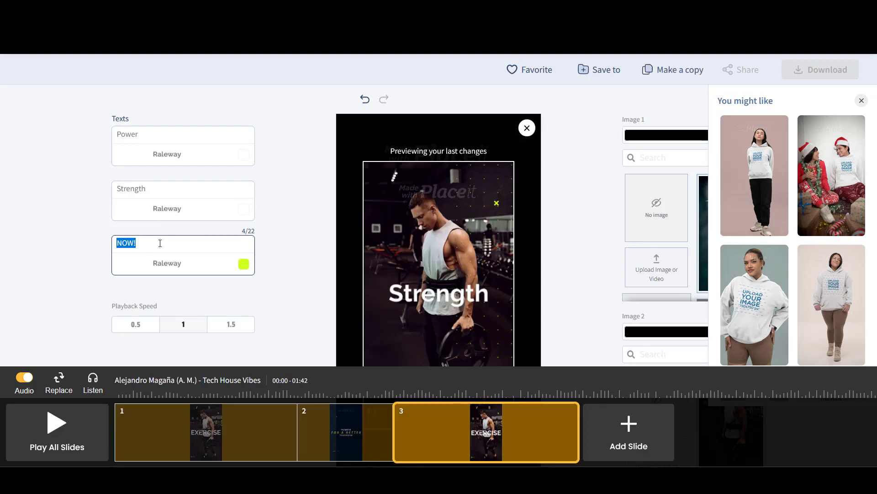
{"action": "type", "text": "Determination"}
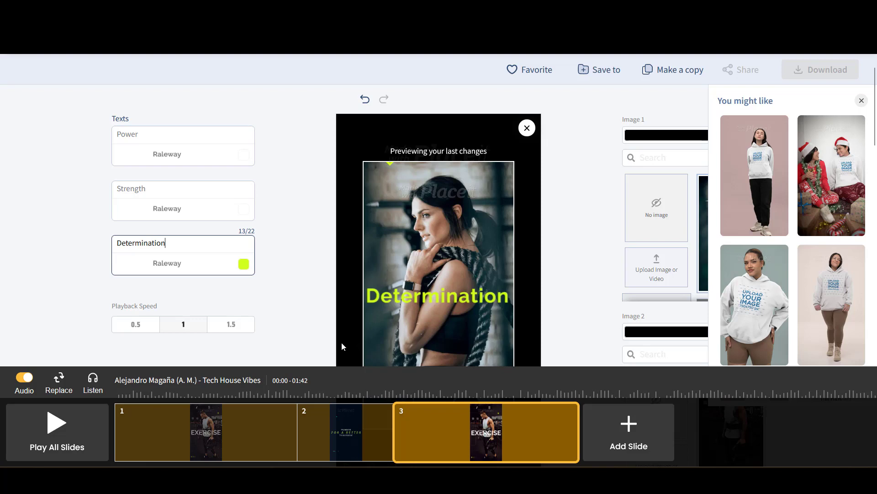
Step: Return to slide 1, close the "You might like" recommendations and search the Image 1 gallery for "gym"
{"action": "left_click", "coordinate": [220, 428]}
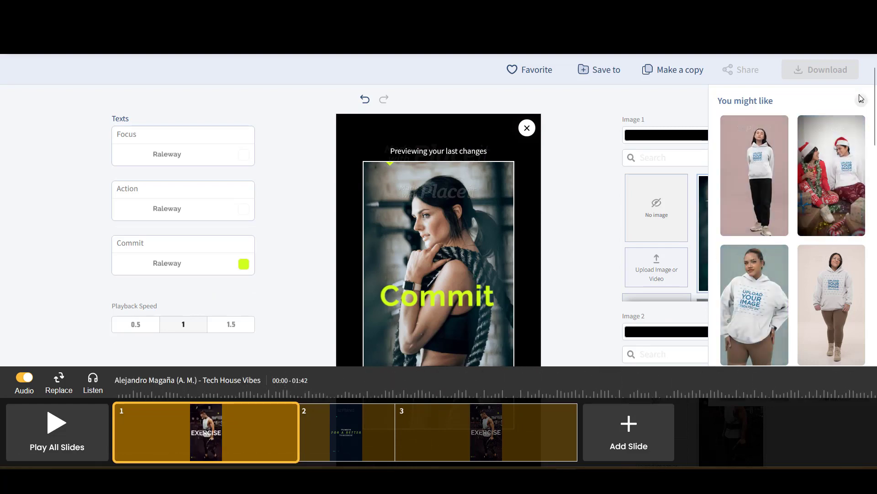
{"action": "left_click", "coordinate": [862, 102]}
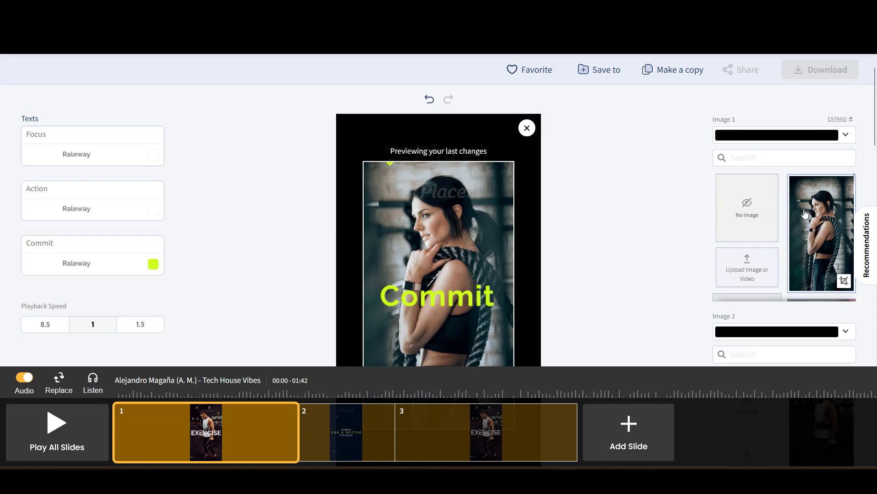
{"action": "scroll", "coordinate": [805, 213], "scroll_direction": "down", "scroll_amount": 10}
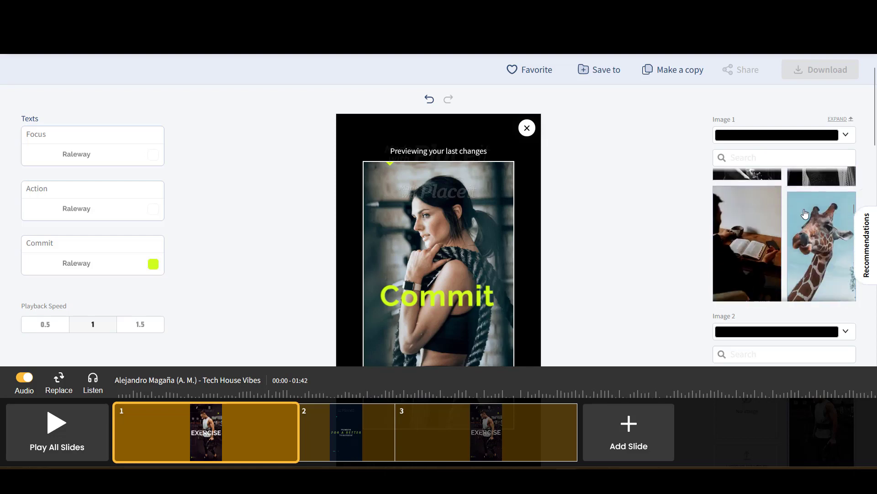
{"action": "scroll", "coordinate": [805, 213], "scroll_direction": "up", "scroll_amount": 10}
{"action": "scroll", "coordinate": [678, 214], "scroll_direction": "down", "scroll_amount": 2}
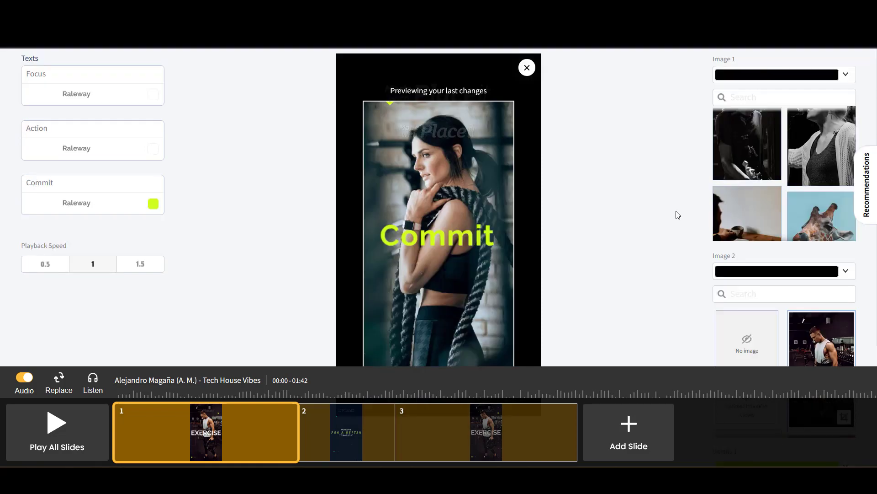
{"action": "scroll", "coordinate": [739, 174], "scroll_direction": "up", "scroll_amount": 3}
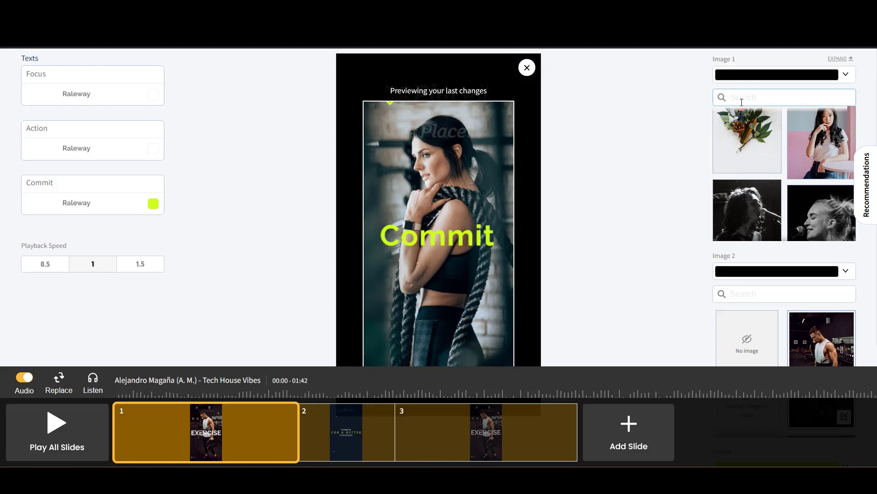
{"action": "type", "text": "m"}
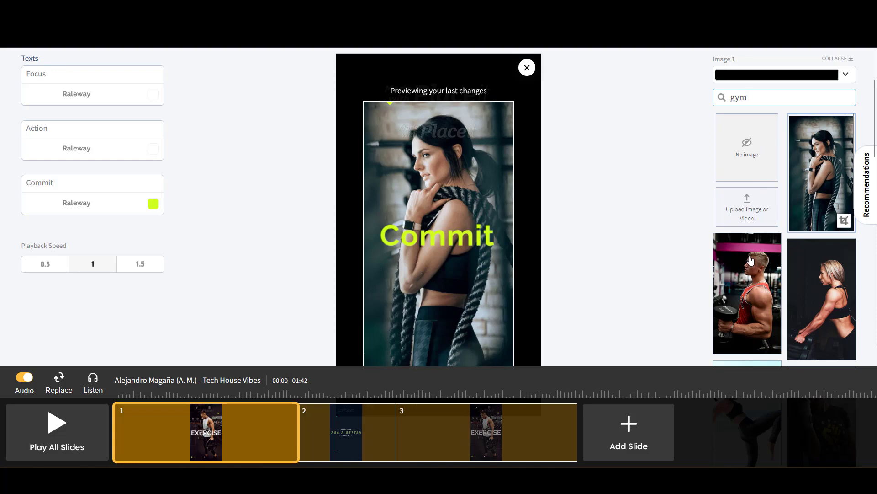
Step: Replace Image 1 of slide 1 with the photo of the red-haired karate fighter in a white uniform
{"action": "scroll", "coordinate": [791, 243], "scroll_direction": "down", "scroll_amount": 3}
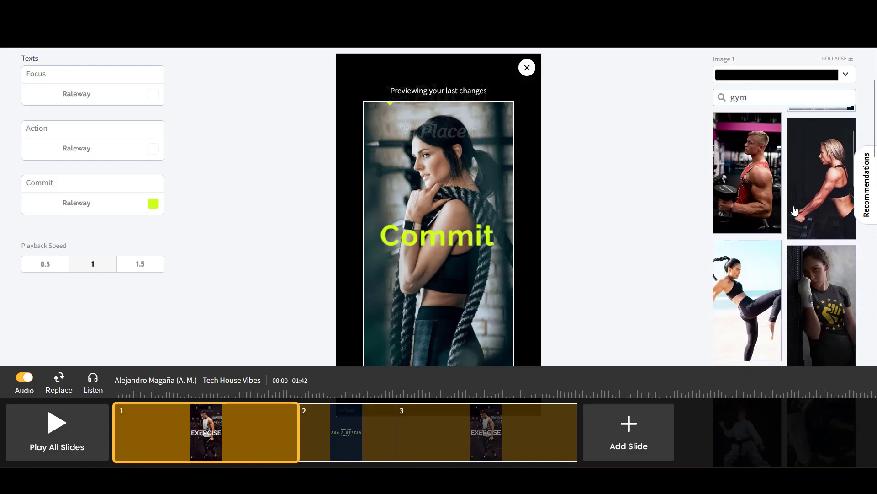
{"action": "scroll", "coordinate": [794, 210], "scroll_direction": "down", "scroll_amount": 3}
{"action": "scroll", "coordinate": [759, 220], "scroll_direction": "down", "scroll_amount": 3}
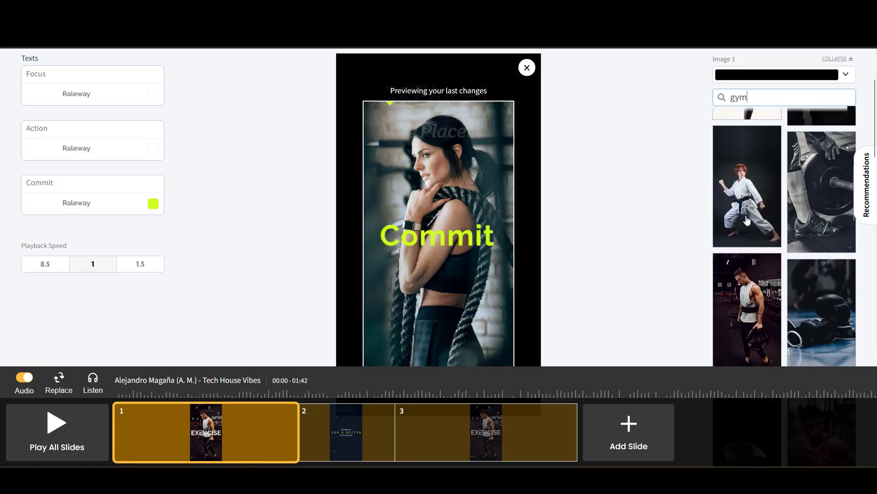
{"action": "left_click", "coordinate": [747, 187]}
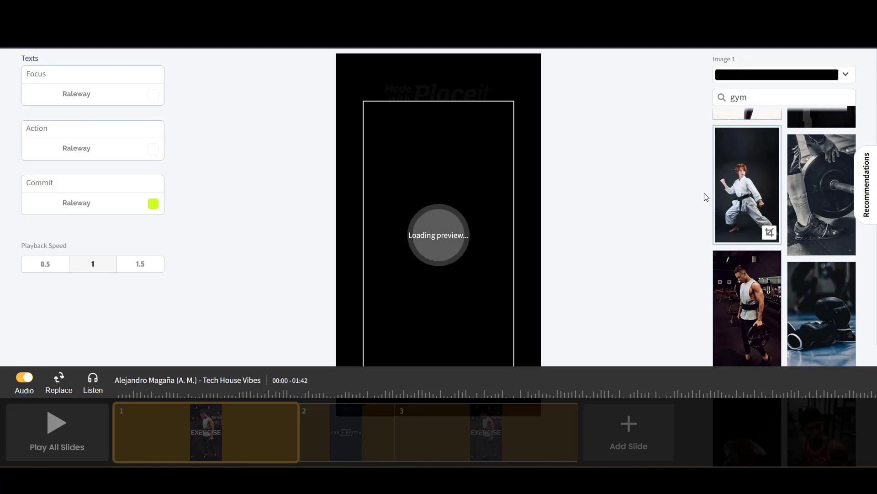
{"action": "scroll", "coordinate": [703, 198], "scroll_direction": "up", "scroll_amount": 3}
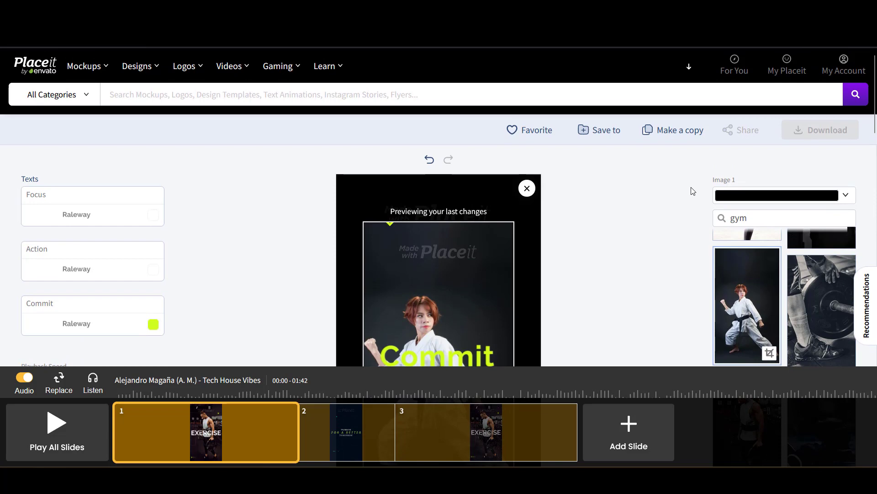
{"action": "scroll", "coordinate": [693, 191], "scroll_direction": "down", "scroll_amount": 2}
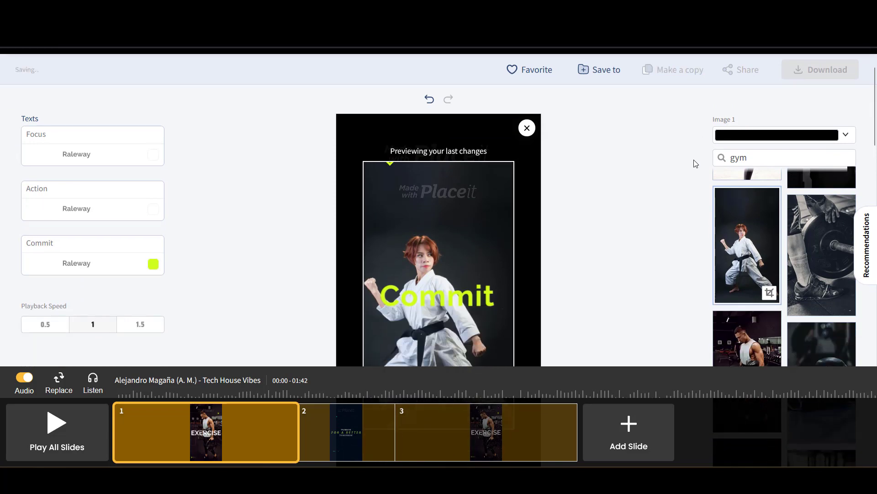
Step: Collapse the Image 1 gallery of slide 1 and search the Image 2 gallery for "Gym"
{"action": "scroll", "coordinate": [693, 185], "scroll_direction": "down", "scroll_amount": 5}
{"action": "scroll", "coordinate": [690, 180], "scroll_direction": "down", "scroll_amount": 2}
{"action": "scroll", "coordinate": [688, 182], "scroll_direction": "up", "scroll_amount": 10}
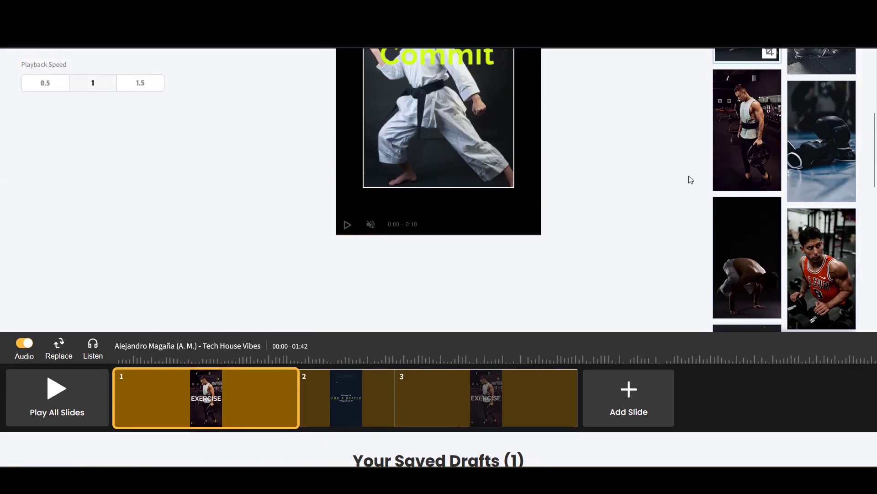
{"action": "scroll", "coordinate": [687, 184], "scroll_direction": "down", "scroll_amount": 2}
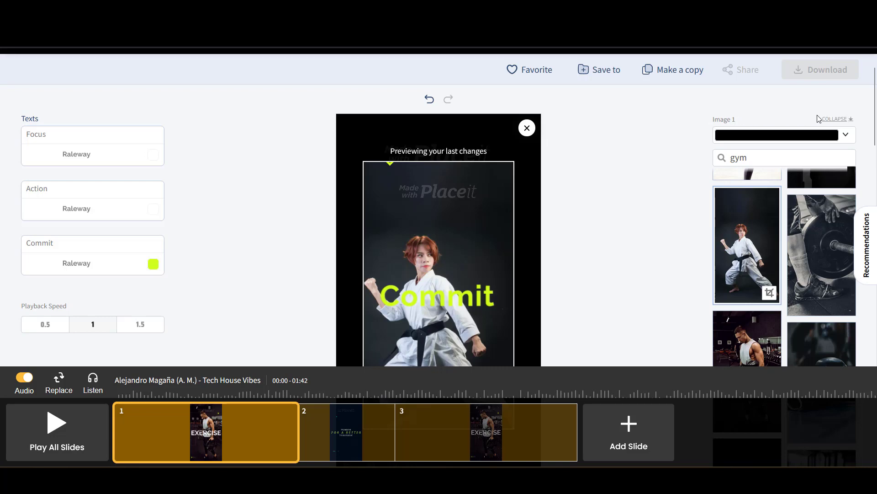
{"action": "left_click", "coordinate": [836, 120]}
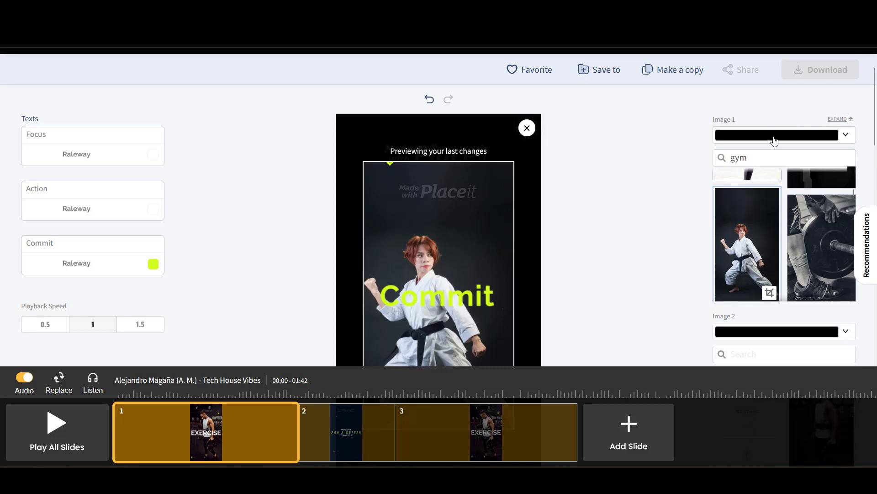
{"action": "scroll", "coordinate": [651, 210], "scroll_direction": "down", "scroll_amount": 4}
{"action": "scroll", "coordinate": [656, 189], "scroll_direction": "down", "scroll_amount": 3}
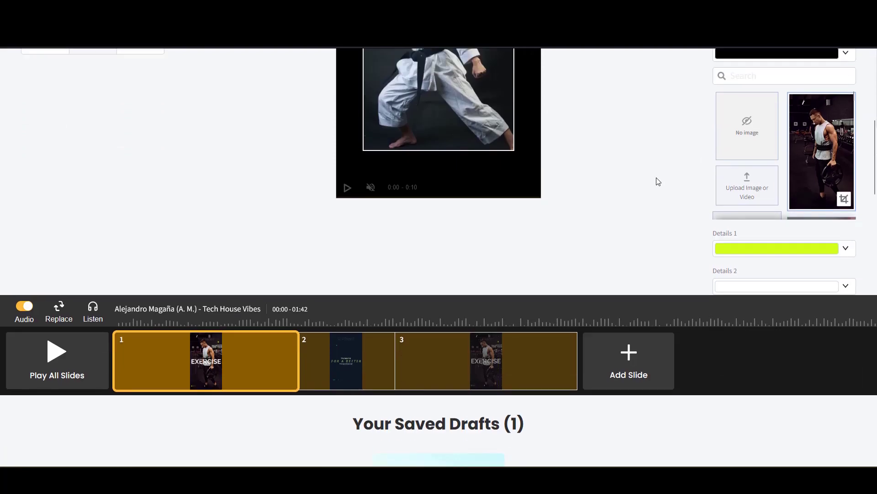
{"action": "scroll", "coordinate": [660, 188], "scroll_direction": "up", "scroll_amount": 5}
{"action": "scroll", "coordinate": [660, 187], "scroll_direction": "down", "scroll_amount": 1}
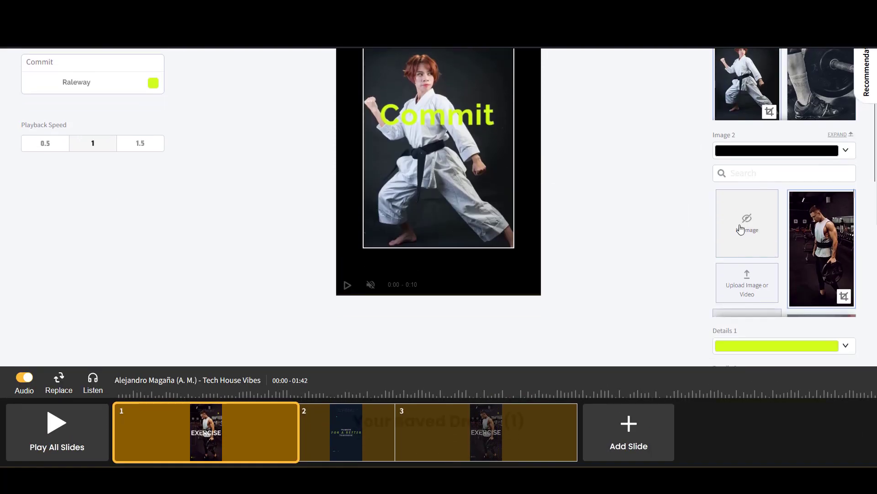
{"action": "left_click", "coordinate": [744, 176]}
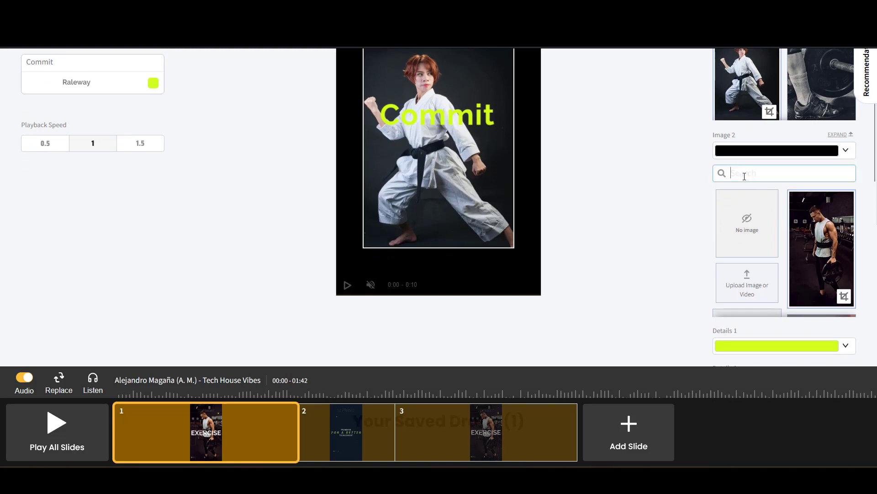
{"action": "type", "text": "Gum"}
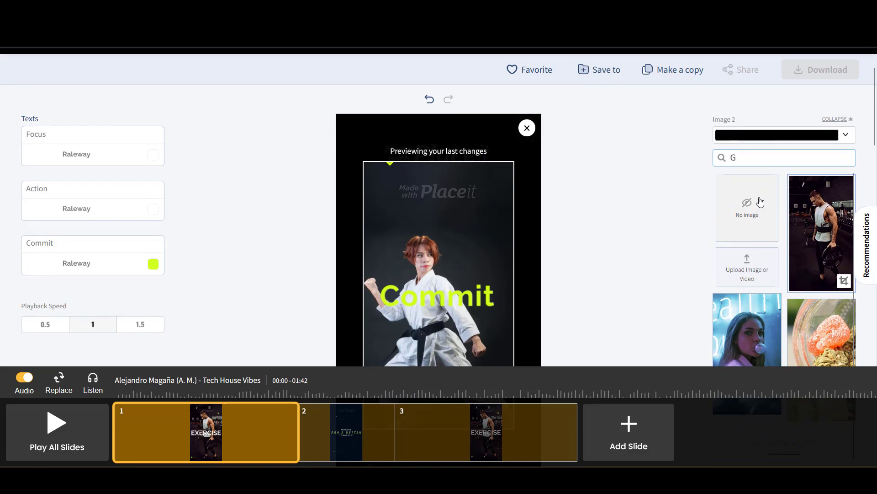
{"action": "type", "text": "ym"}
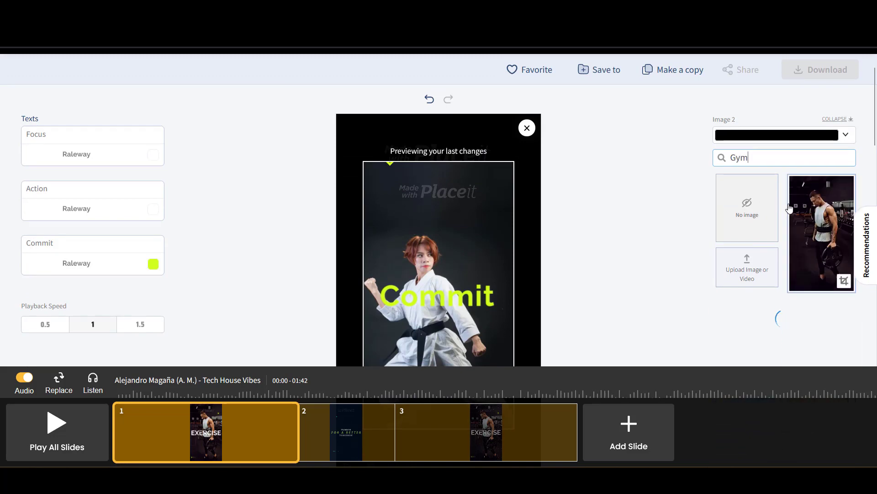
Step: Replace Image 2 of slide 1 with the black-and-white photo of a hand gripping a barbell plate beside a foot
{"action": "scroll", "coordinate": [792, 219], "scroll_direction": "down", "scroll_amount": 1}
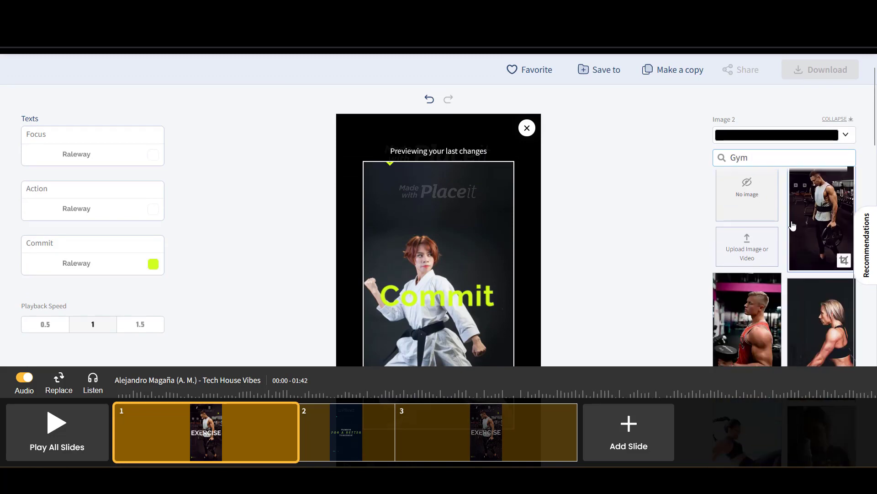
{"action": "scroll", "coordinate": [792, 225], "scroll_direction": "down", "scroll_amount": 5}
{"action": "scroll", "coordinate": [792, 224], "scroll_direction": "down", "scroll_amount": 3}
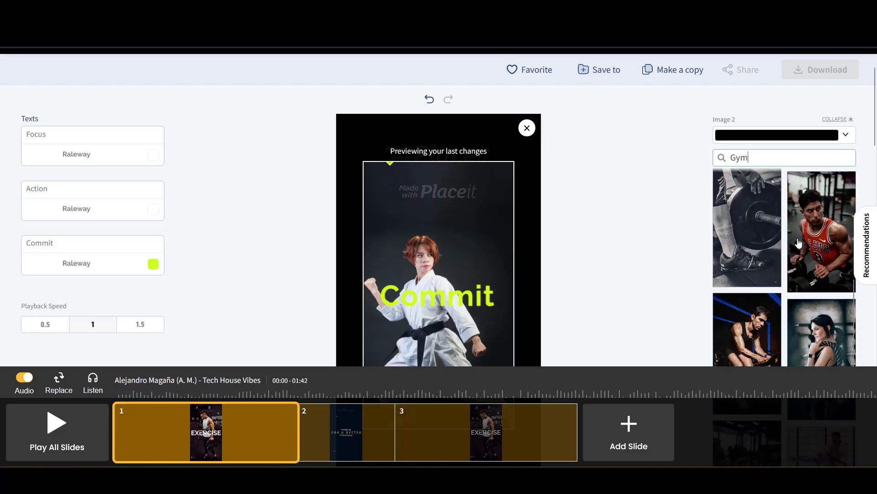
{"action": "left_click", "coordinate": [760, 234]}
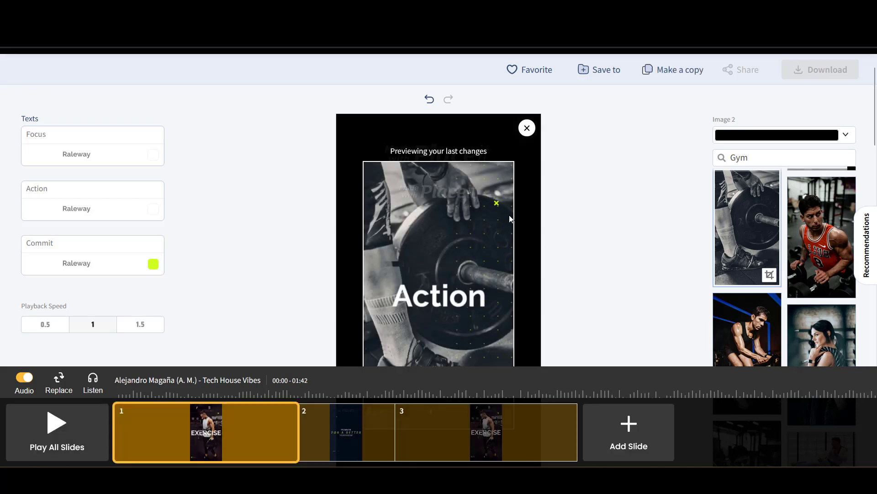
{"action": "scroll", "coordinate": [529, 206], "scroll_direction": "down", "scroll_amount": 3}
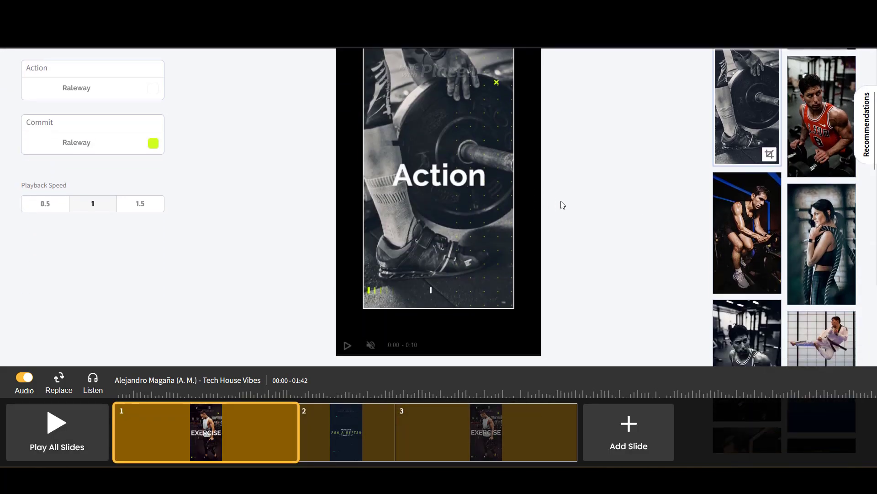
{"action": "scroll", "coordinate": [563, 204], "scroll_direction": "up", "scroll_amount": 3}
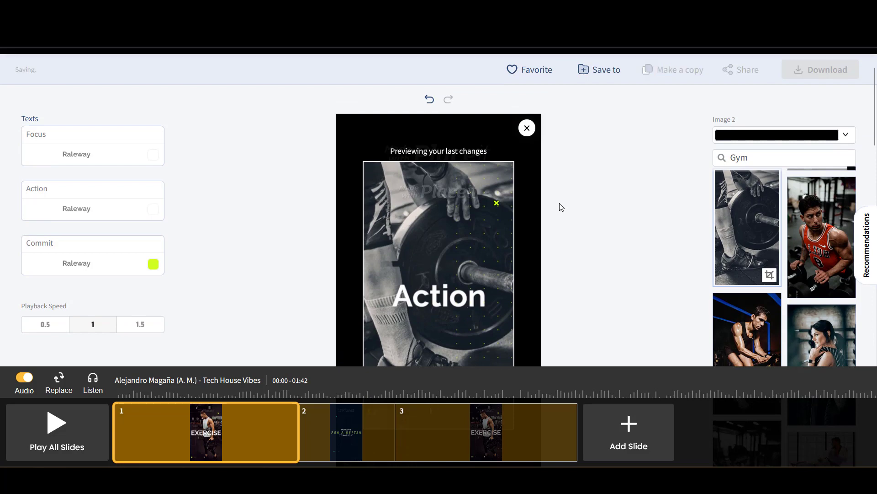
{"action": "scroll", "coordinate": [562, 207], "scroll_direction": "down", "scroll_amount": 2}
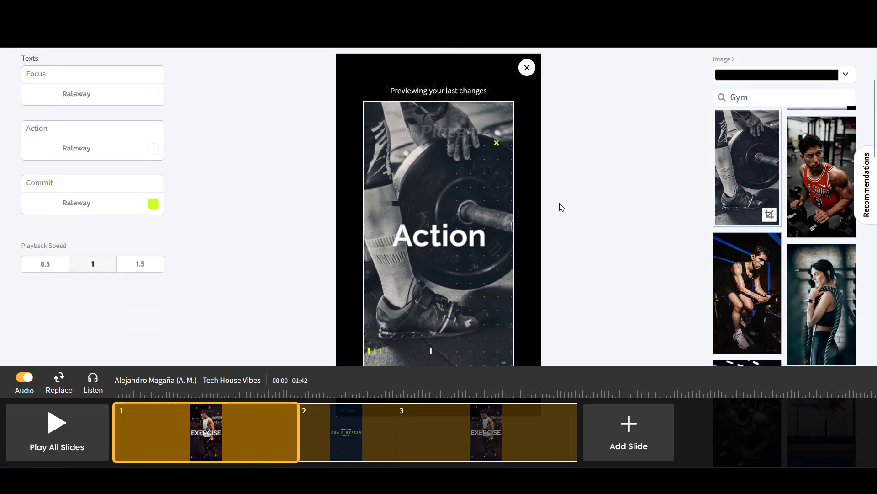
Step: On slide 2, search the background gallery for "gym" and set the photo of the shirtless man balancing on his hands as background
{"action": "left_click", "coordinate": [352, 417]}
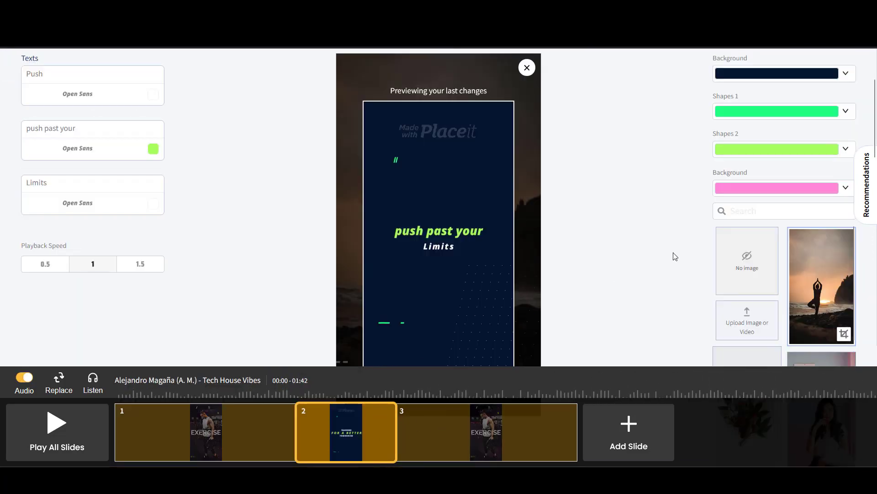
{"action": "left_click", "coordinate": [768, 214]}
{"action": "type", "text": "gym"}
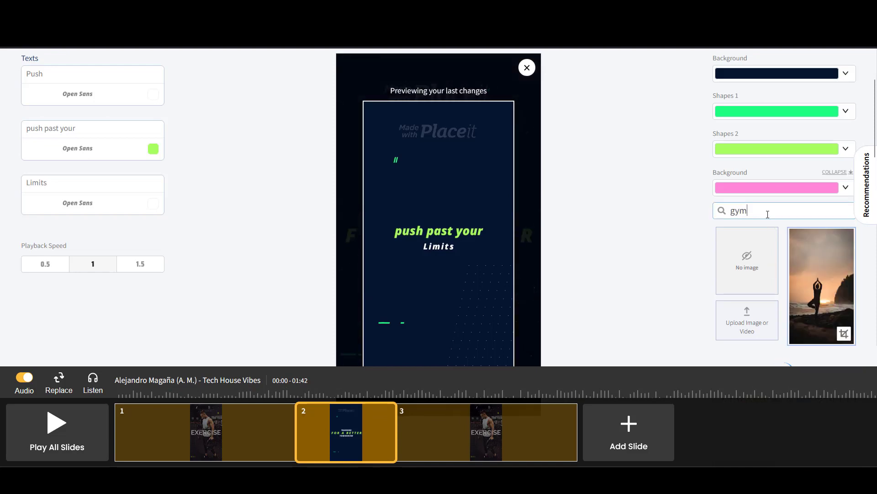
{"action": "scroll", "coordinate": [802, 256], "scroll_direction": "down", "scroll_amount": 5}
{"action": "scroll", "coordinate": [802, 256], "scroll_direction": "down", "scroll_amount": 4}
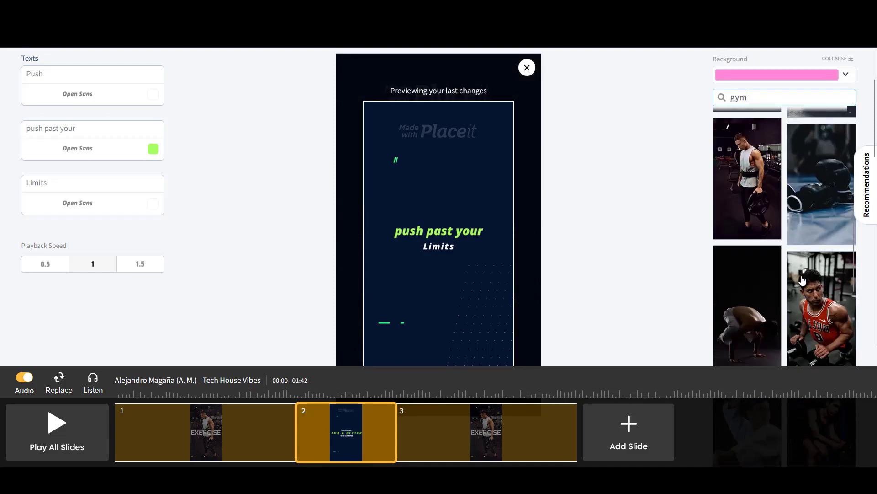
{"action": "left_click", "coordinate": [765, 312]}
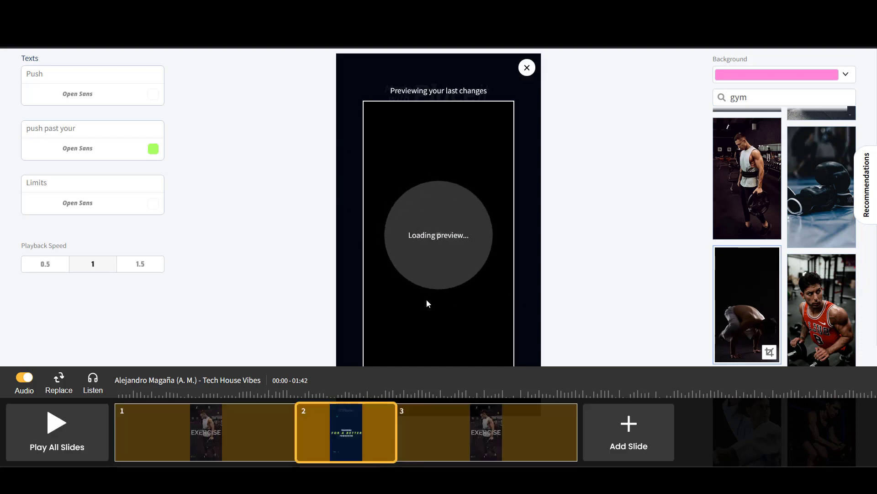
{"action": "scroll", "coordinate": [457, 325], "scroll_direction": "down", "scroll_amount": 3}
Step: On slide 3, search the Image 1 gallery for "gym" and replace the image with the photo of the karate fighter's flying kick
{"action": "mouse_move", "coordinate": [491, 447]}
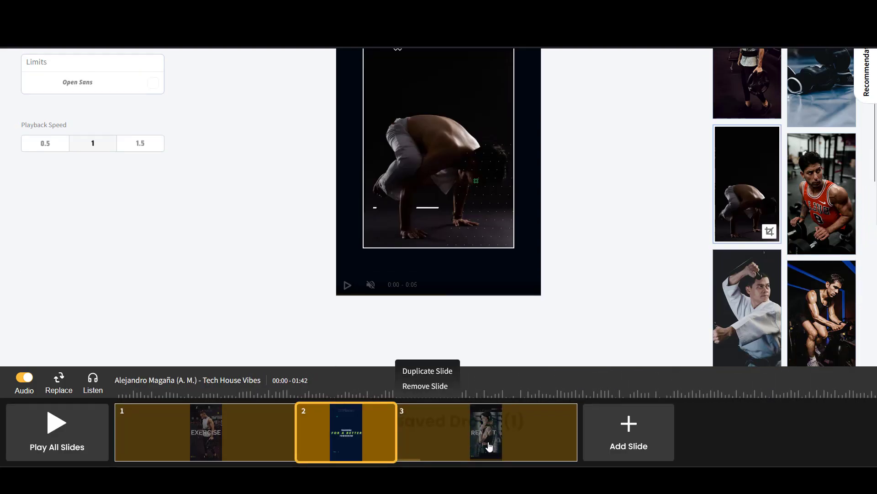
{"action": "scroll", "coordinate": [590, 282], "scroll_direction": "up", "scroll_amount": 2}
{"action": "left_click", "coordinate": [494, 441]}
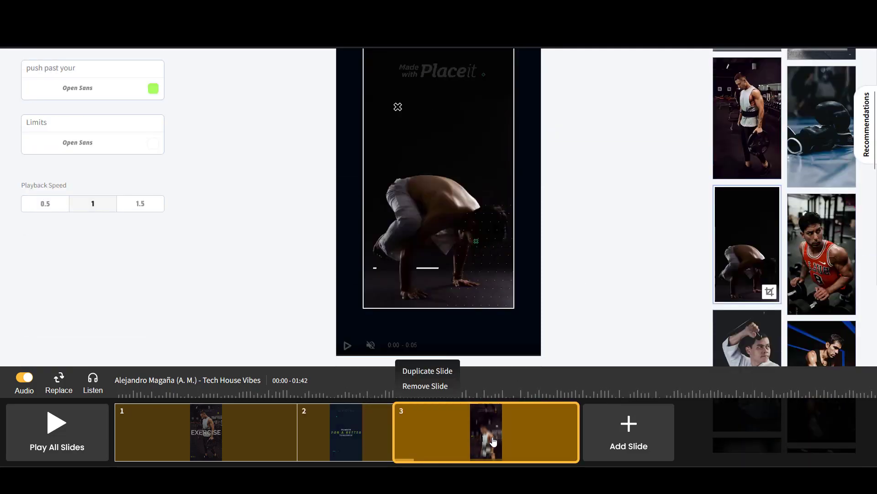
{"action": "scroll", "coordinate": [707, 260], "scroll_direction": "up", "scroll_amount": 3}
{"action": "left_click", "coordinate": [751, 223]}
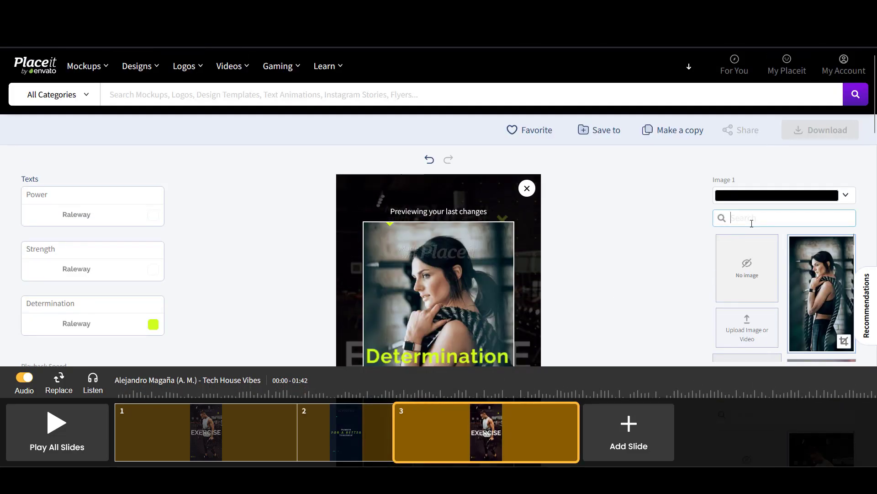
{"action": "type", "text": "gym"}
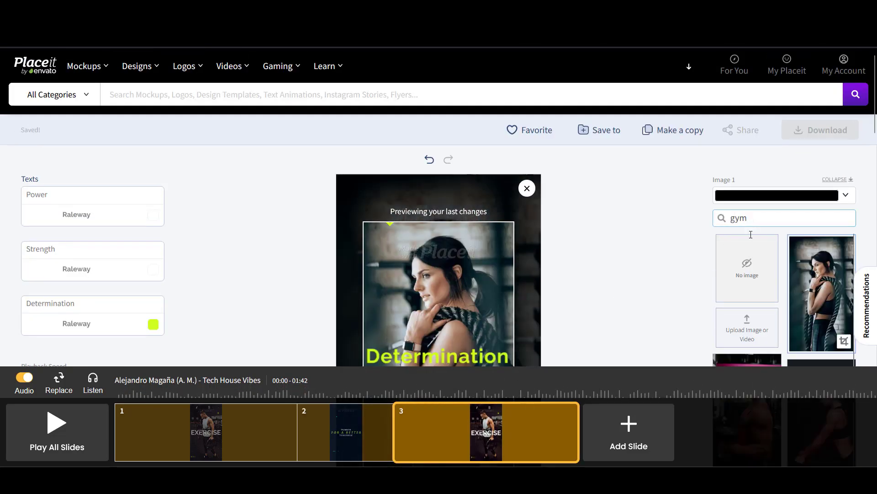
{"action": "scroll", "coordinate": [727, 241], "scroll_direction": "down", "scroll_amount": 5}
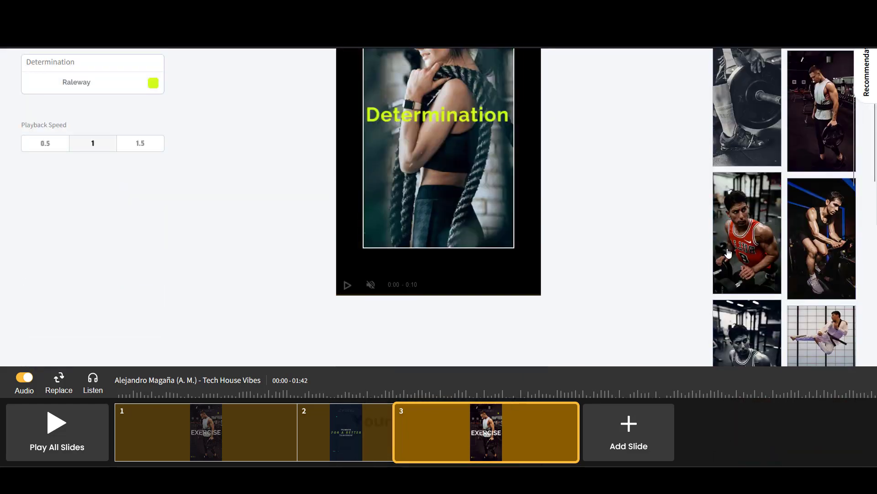
{"action": "left_click", "coordinate": [791, 269]}
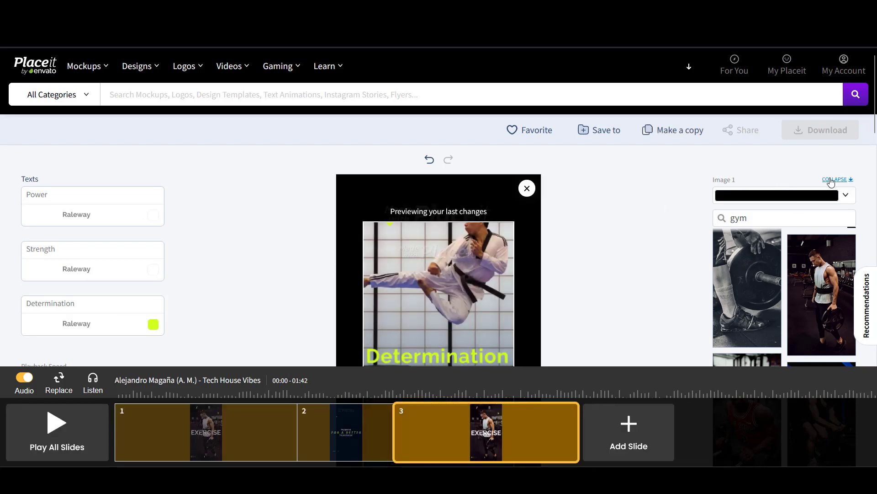
Step: Search slide 3's Image 2 gallery for "gym" and use the photo of the crouching man tying his orange shoes
{"action": "scroll", "coordinate": [784, 212], "scroll_direction": "down", "scroll_amount": 6}
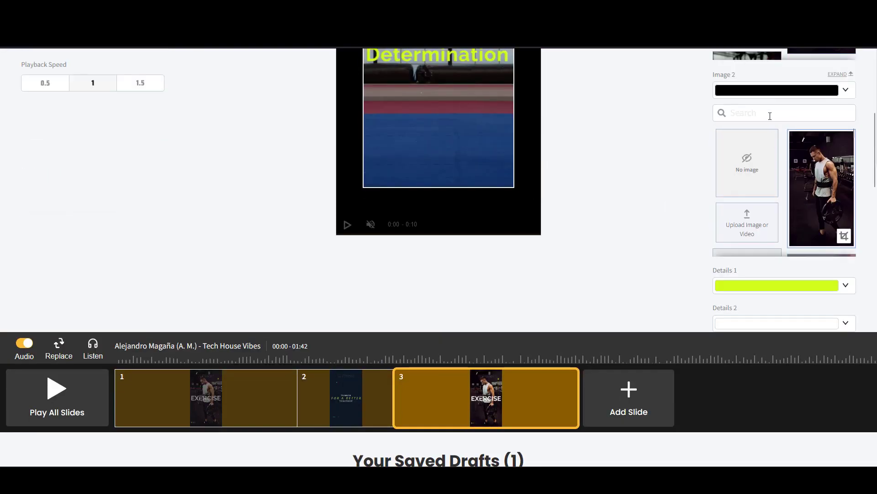
{"action": "type", "text": "gym"}
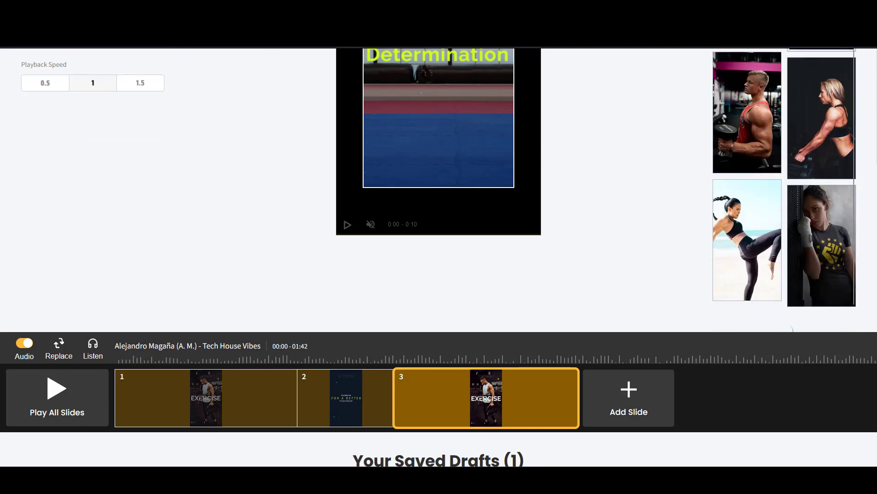
{"action": "scroll", "coordinate": [768, 174], "scroll_direction": "down", "scroll_amount": 10}
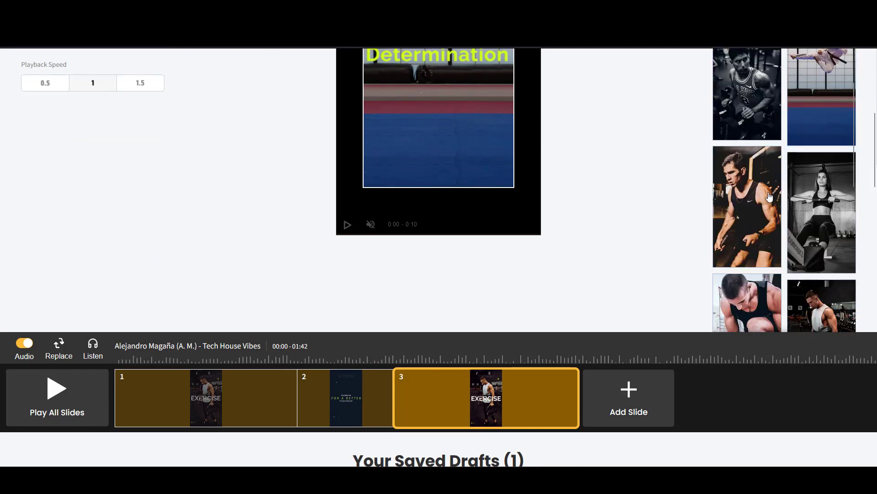
{"action": "scroll", "coordinate": [777, 194], "scroll_direction": "up", "scroll_amount": 3}
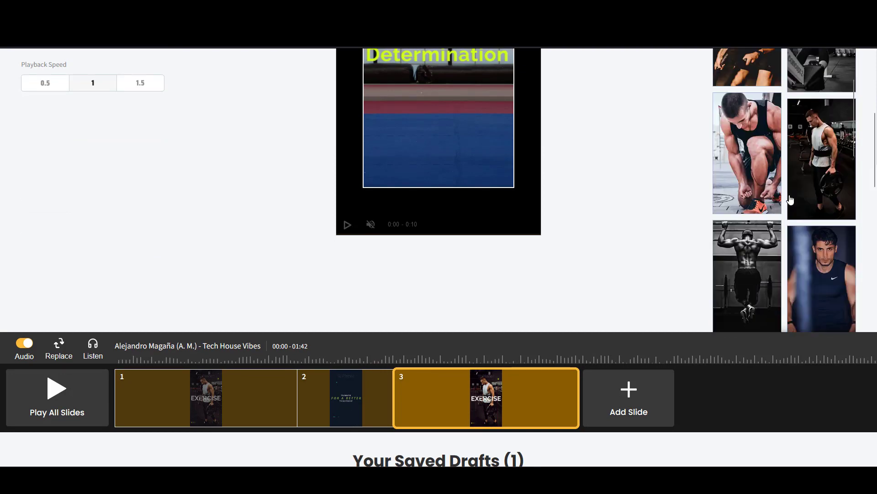
{"action": "left_click", "coordinate": [773, 188]}
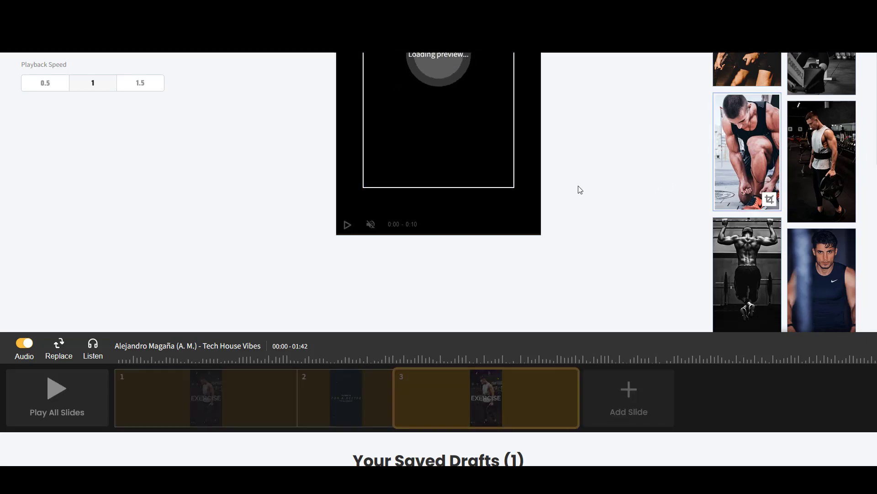
{"action": "scroll", "coordinate": [580, 190], "scroll_direction": "up", "scroll_amount": 10}
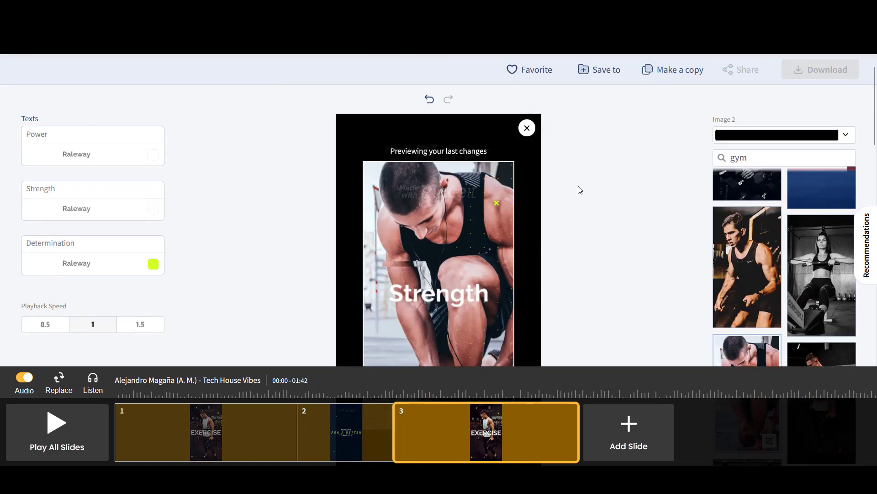
{"action": "scroll", "coordinate": [584, 191], "scroll_direction": "down", "scroll_amount": 3}
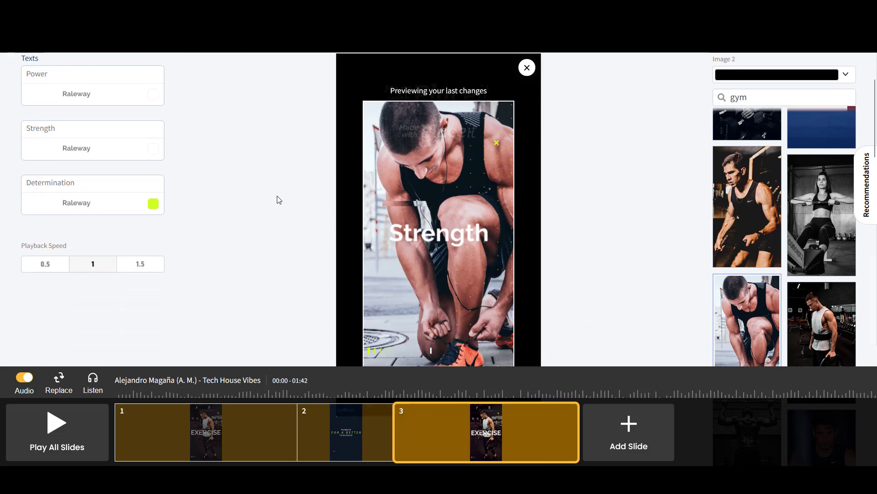
{"action": "scroll", "coordinate": [242, 197], "scroll_direction": "up", "scroll_amount": 3}
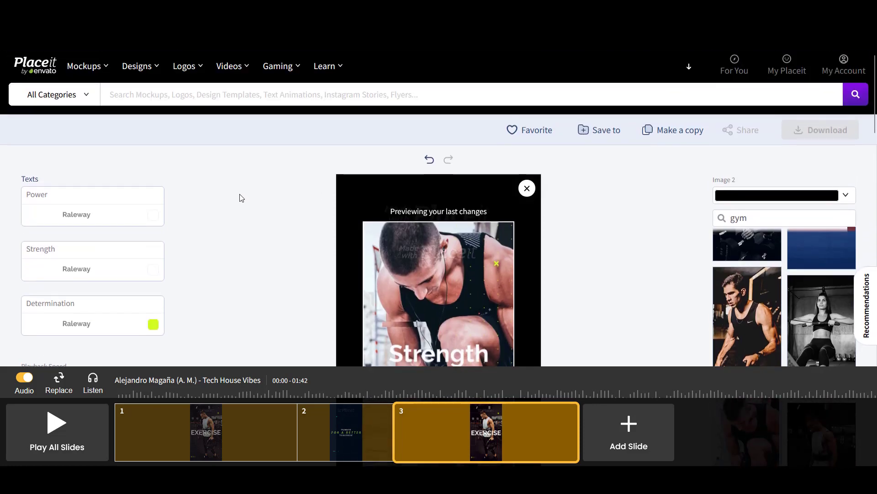
Step: On slide 1, browse the suggested and recently used fonts available for the Focus text
{"action": "scroll", "coordinate": [241, 197], "scroll_direction": "down", "scroll_amount": 1}
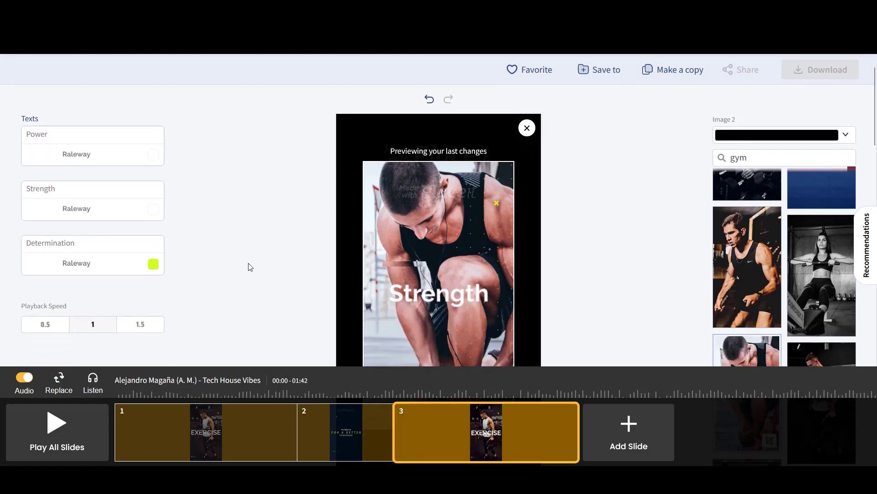
{"action": "mouse_move", "coordinate": [219, 414]}
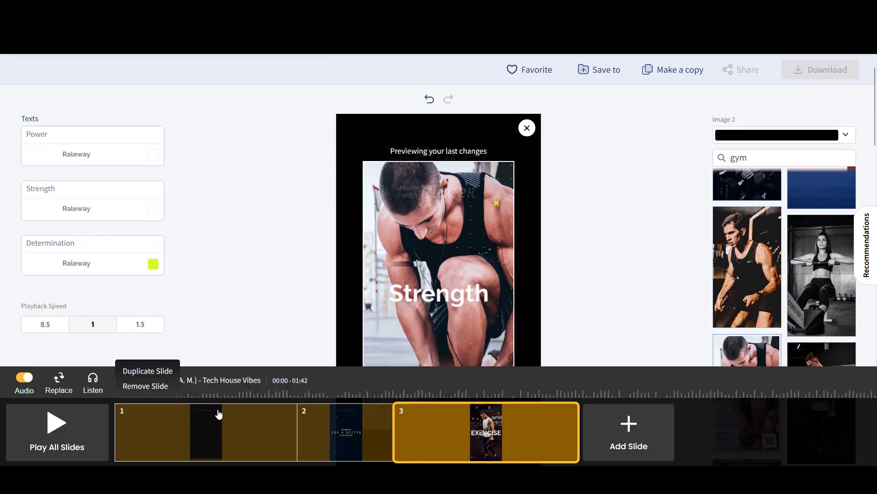
{"action": "left_click", "coordinate": [194, 434]}
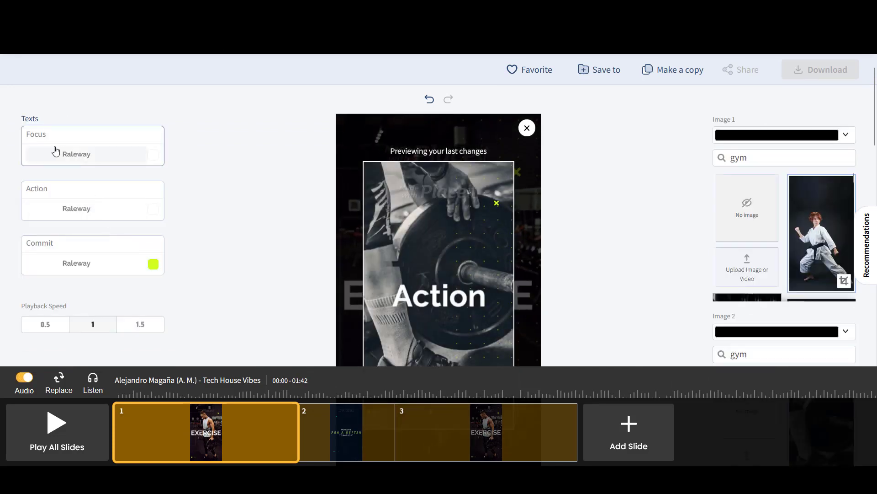
{"action": "left_click", "coordinate": [89, 159]}
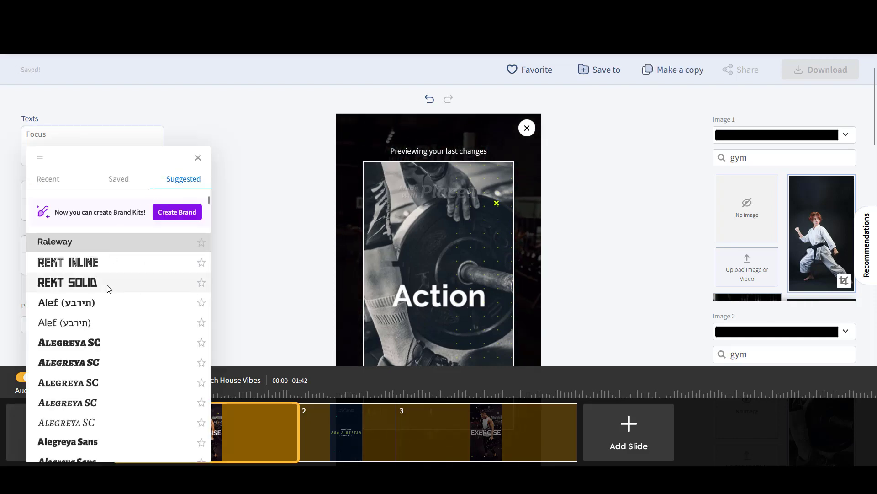
{"action": "scroll", "coordinate": [109, 288], "scroll_direction": "down", "scroll_amount": 4}
{"action": "scroll", "coordinate": [102, 274], "scroll_direction": "up", "scroll_amount": 4}
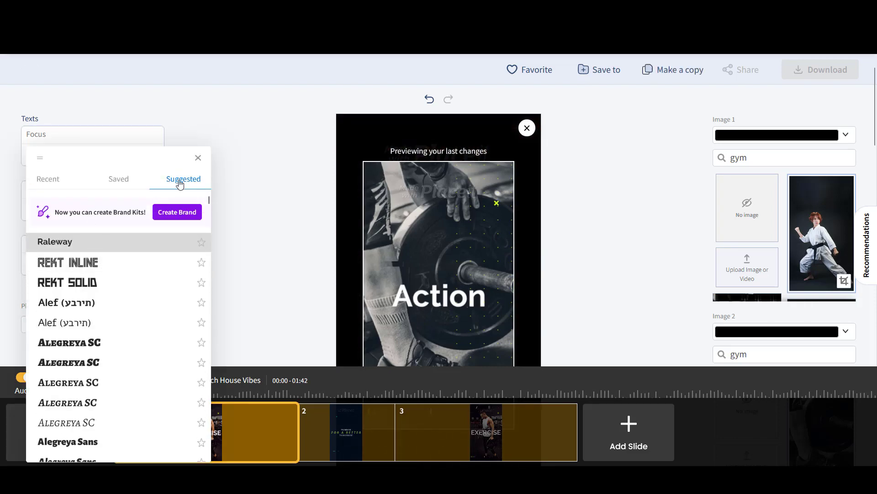
{"action": "scroll", "coordinate": [102, 311], "scroll_direction": "down", "scroll_amount": 5}
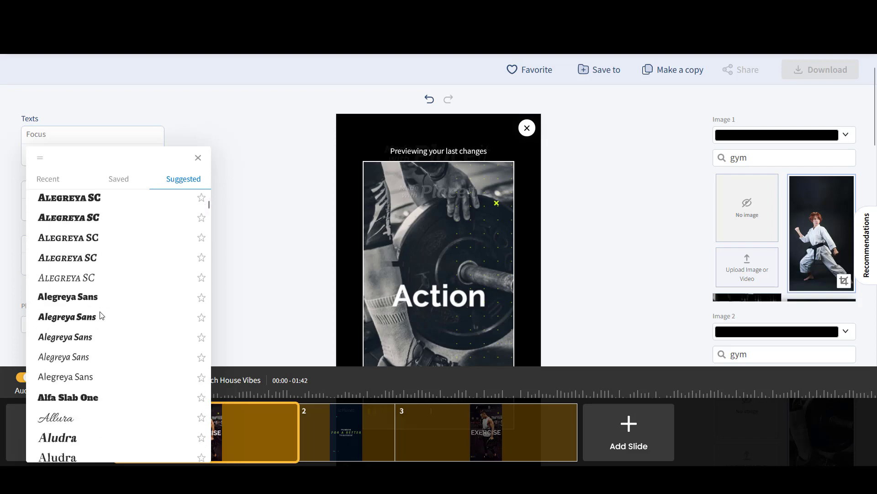
{"action": "scroll", "coordinate": [102, 314], "scroll_direction": "down", "scroll_amount": 20}
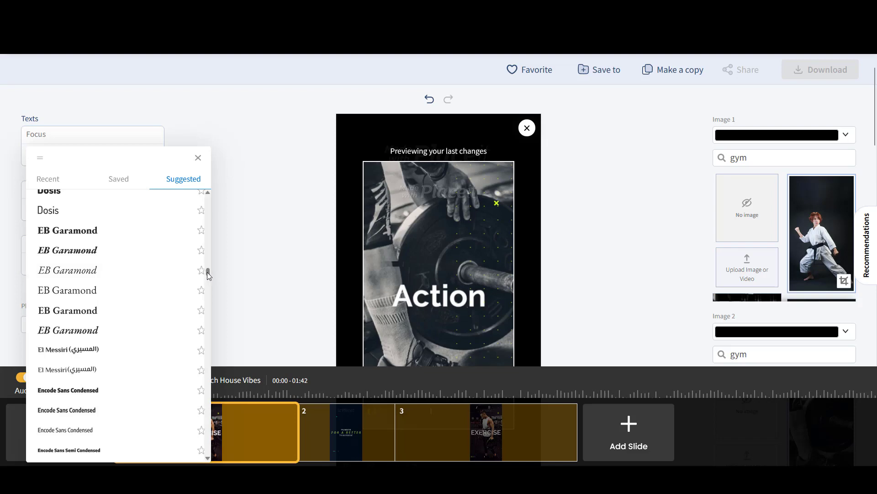
{"action": "left_click_drag", "start_coordinate": [207, 273], "coordinate": [208, 452]}
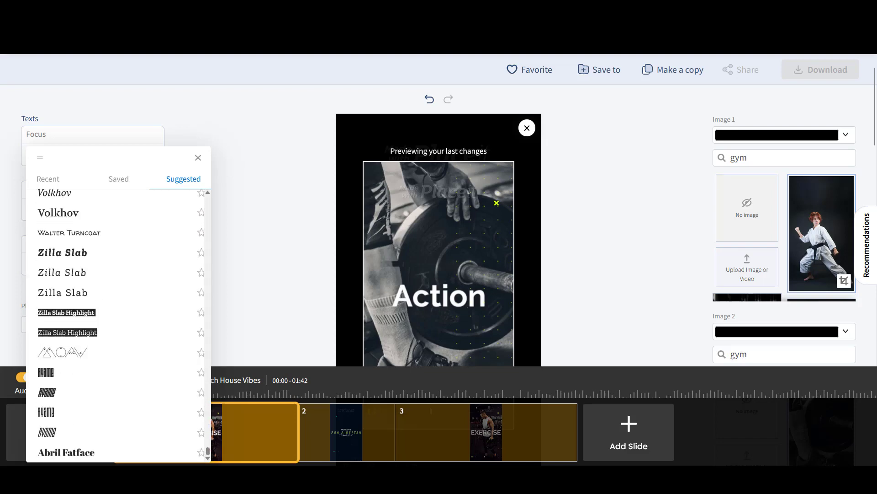
{"action": "left_click_drag", "start_coordinate": [227, 420], "coordinate": [218, 204]}
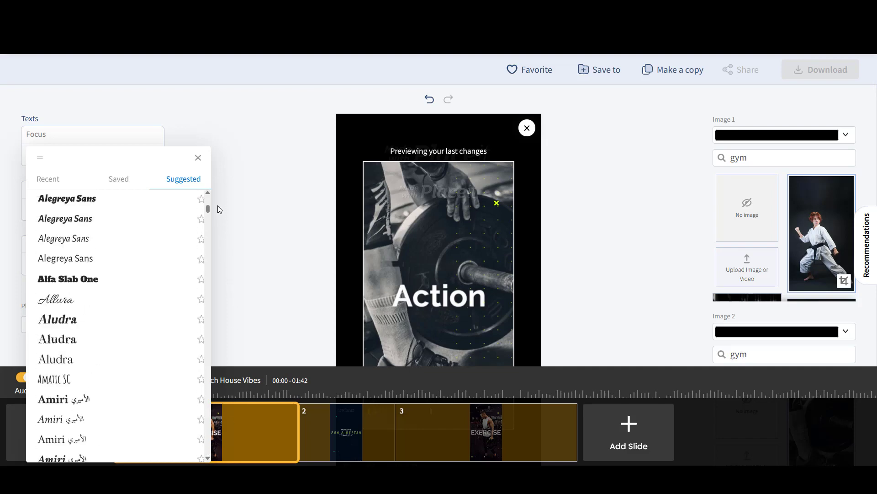
{"action": "left_click", "coordinate": [120, 179]}
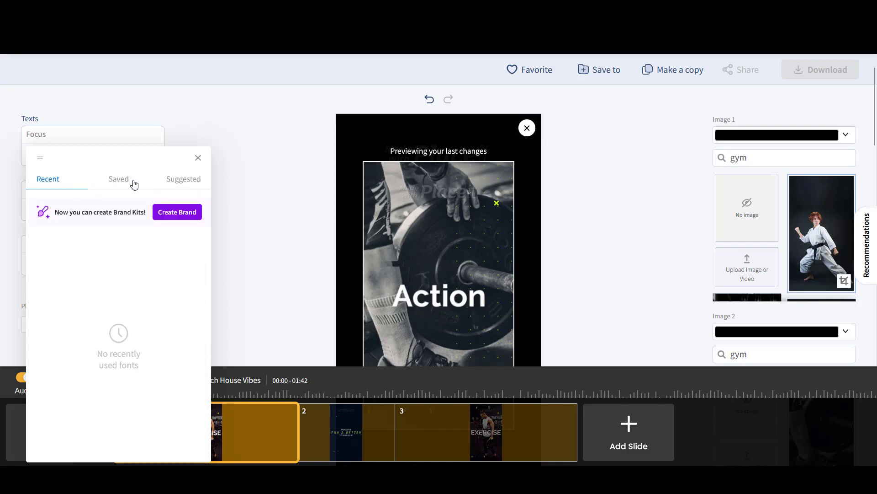
Step: Set the font of slide 1's Focus text to Archivo Black from the suggested fonts
{"action": "left_click", "coordinate": [172, 179]}
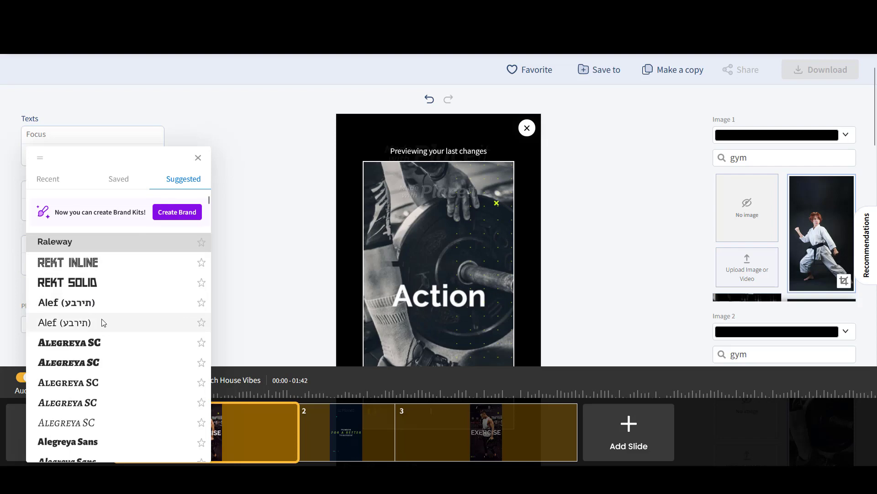
{"action": "scroll", "coordinate": [104, 320], "scroll_direction": "down", "scroll_amount": 5}
{"action": "scroll", "coordinate": [112, 278], "scroll_direction": "down", "scroll_amount": 9}
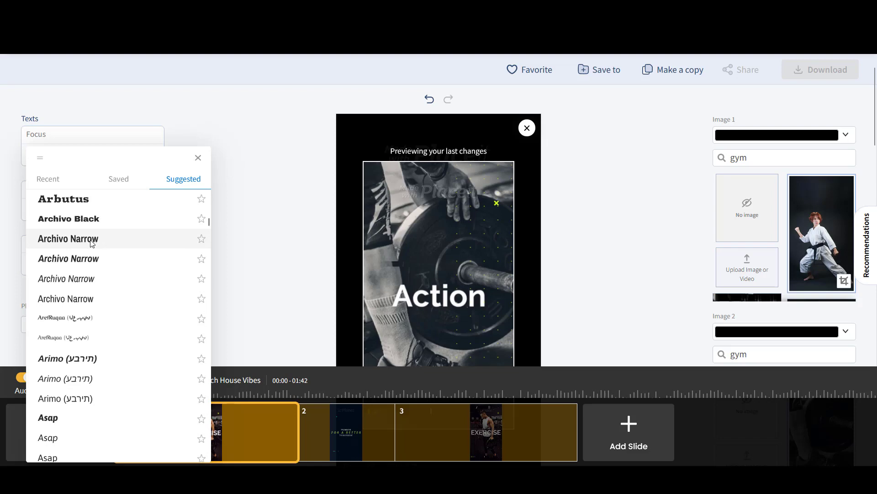
{"action": "scroll", "coordinate": [82, 238], "scroll_direction": "up", "scroll_amount": 1}
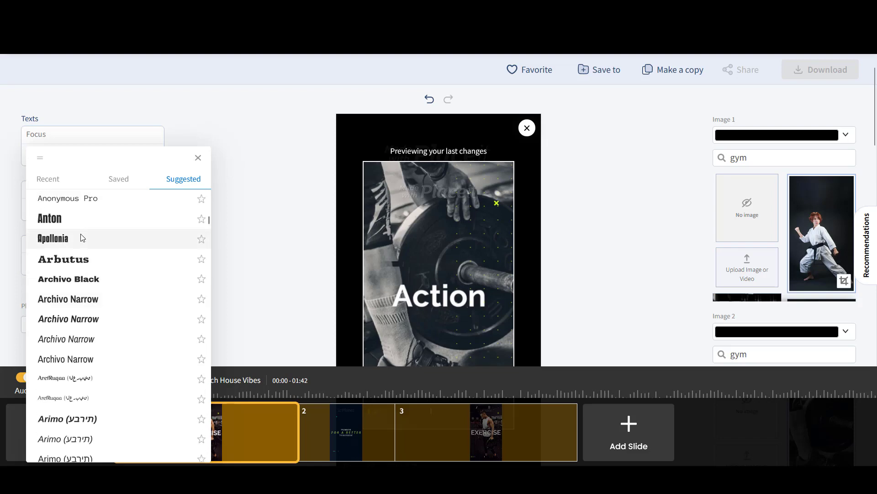
{"action": "left_click", "coordinate": [72, 279]}
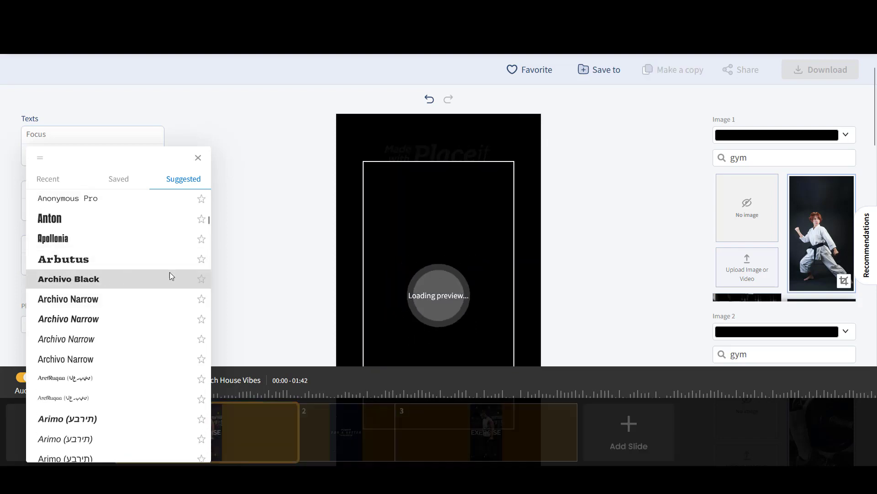
{"action": "left_click", "coordinate": [251, 238]}
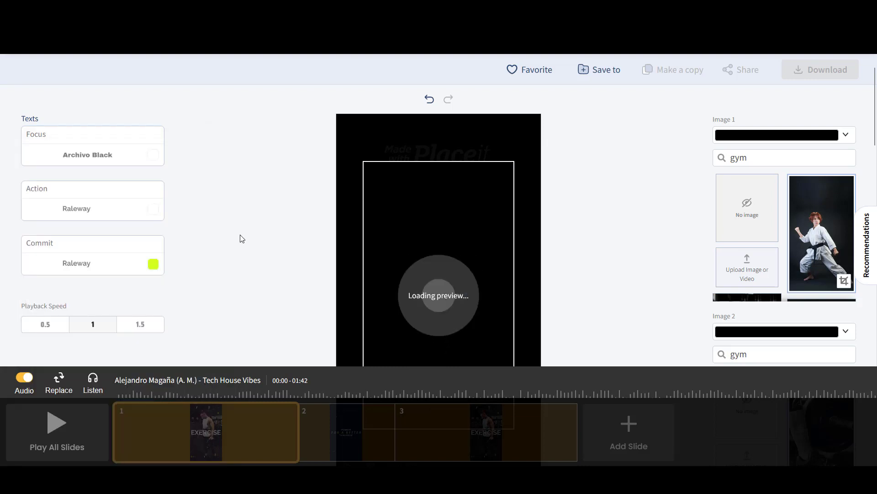
Step: Set the font of slide 1's Action and Commit texts to the first, bold upright Archivo Narrow
{"action": "left_click", "coordinate": [87, 208]}
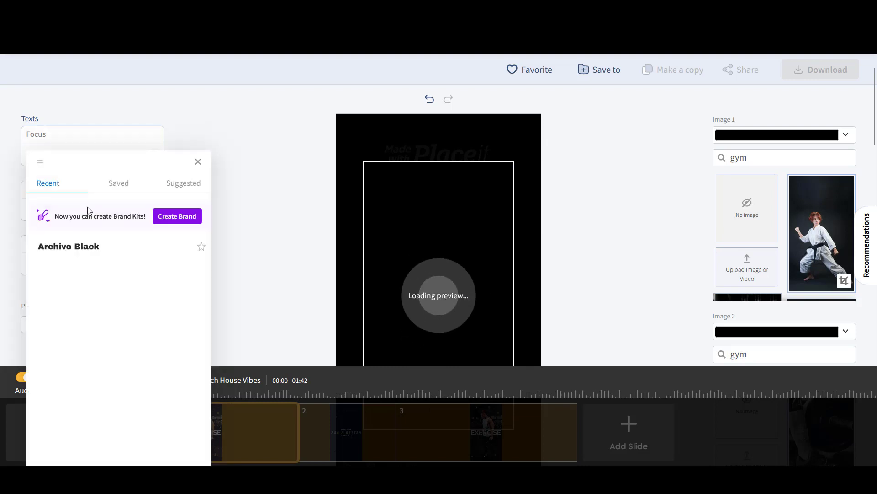
{"action": "left_click", "coordinate": [174, 187]}
{"action": "scroll", "coordinate": [96, 320], "scroll_direction": "down", "scroll_amount": 4}
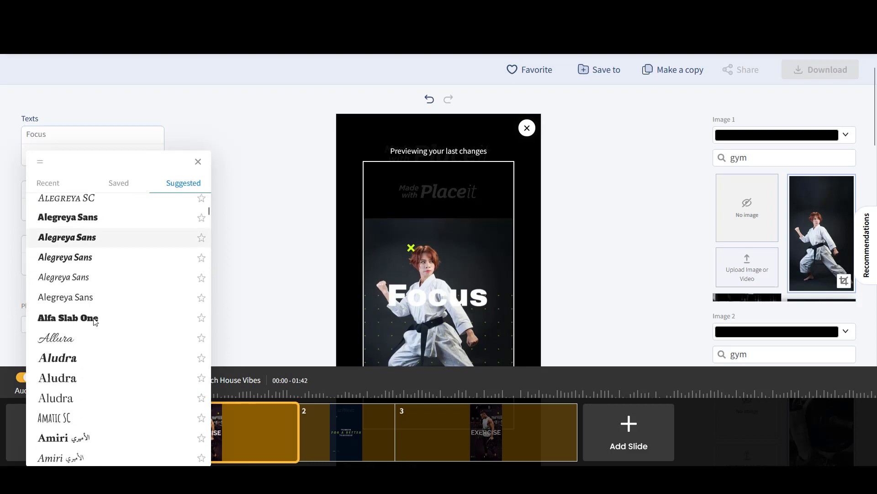
{"action": "scroll", "coordinate": [95, 321], "scroll_direction": "down", "scroll_amount": 8}
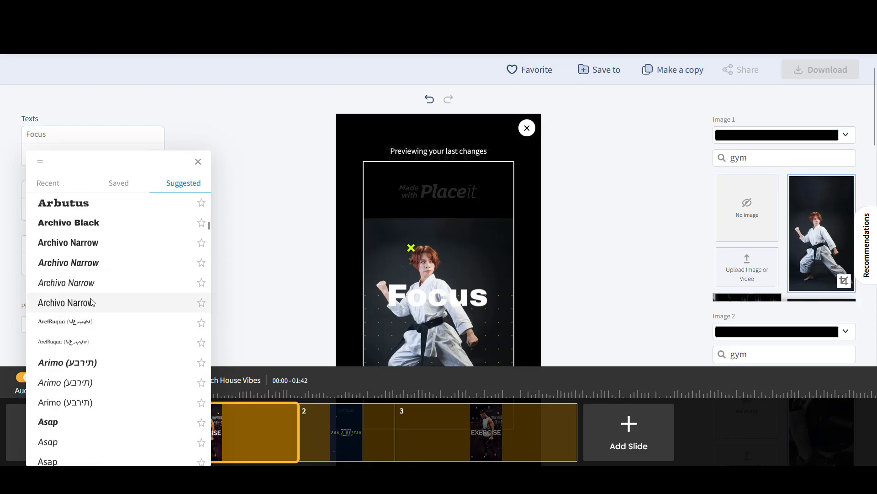
{"action": "left_click", "coordinate": [76, 242]}
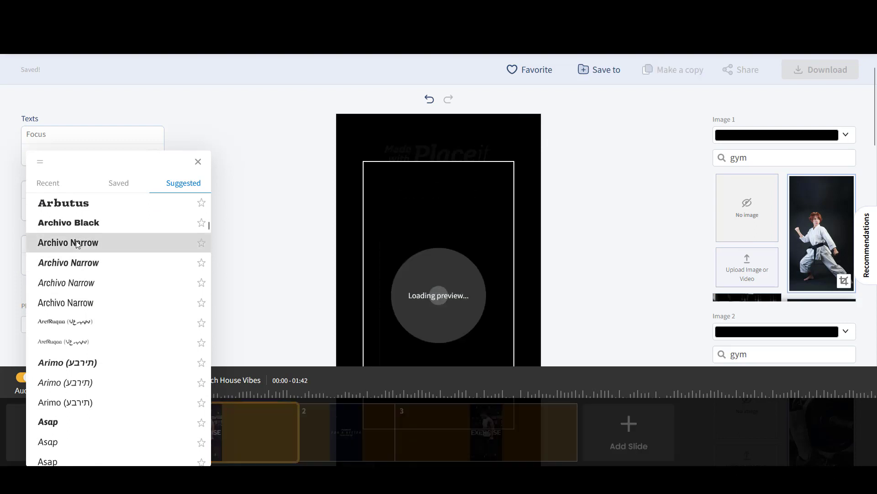
{"action": "left_click", "coordinate": [267, 268]}
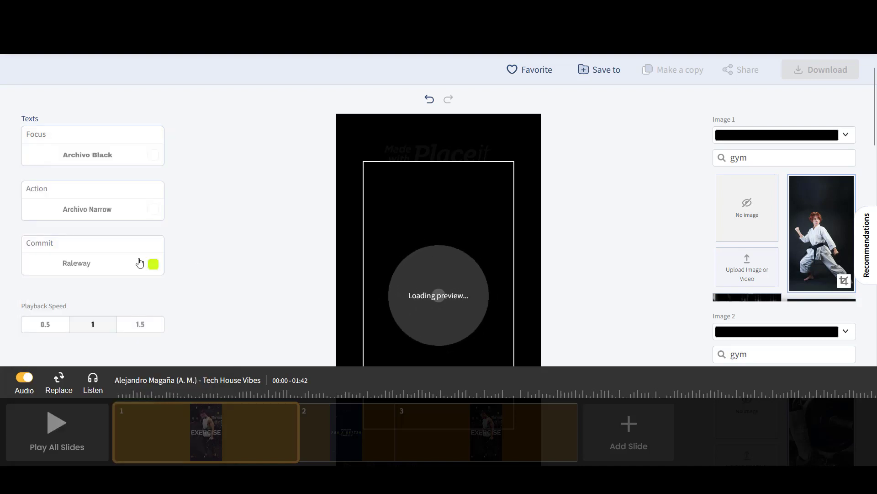
{"action": "left_click", "coordinate": [79, 262]}
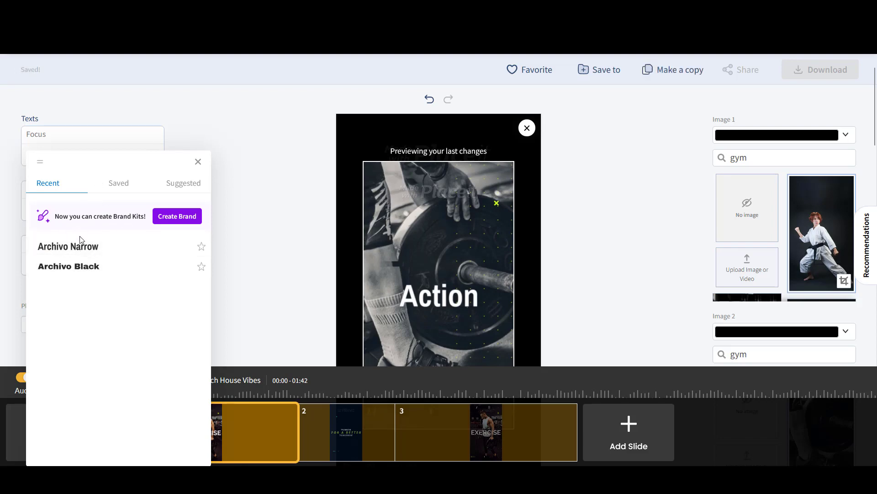
{"action": "left_click", "coordinate": [89, 247]}
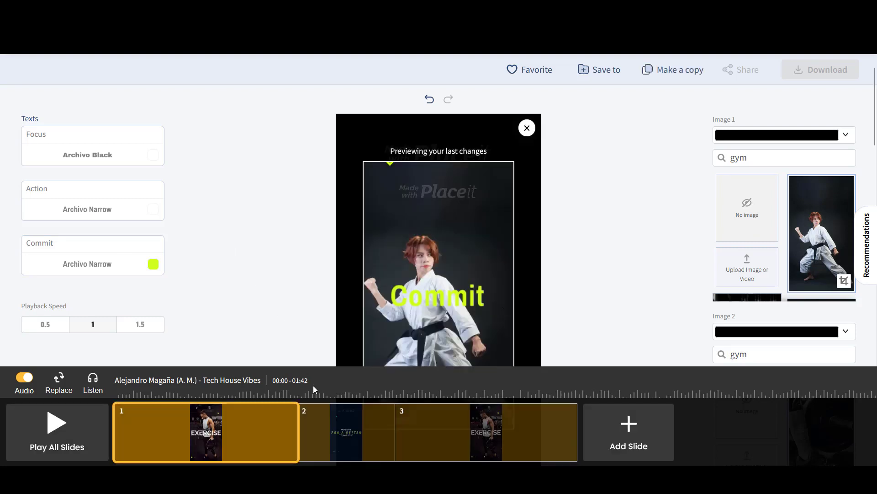
Step: On slide 2, set the Push text to Archivo Black and the "push past your" and Limits texts to Archivo Narrow
{"action": "mouse_move", "coordinate": [336, 438]}
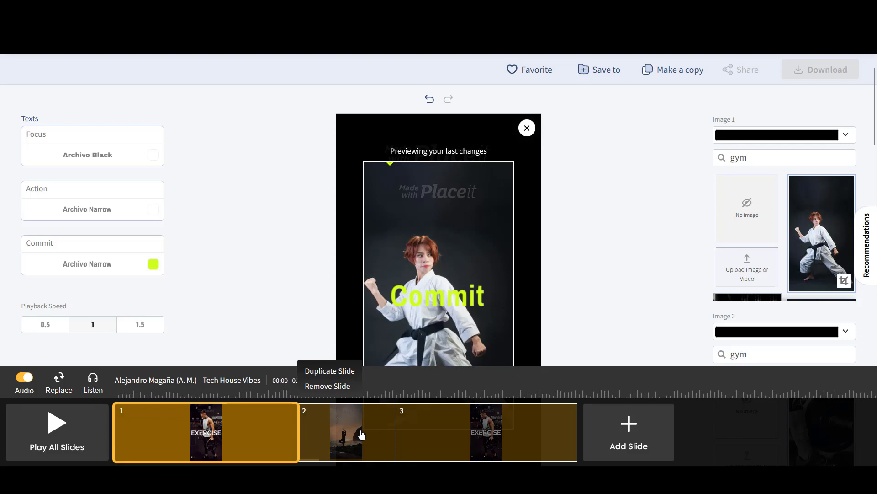
{"action": "left_click", "coordinate": [358, 433]}
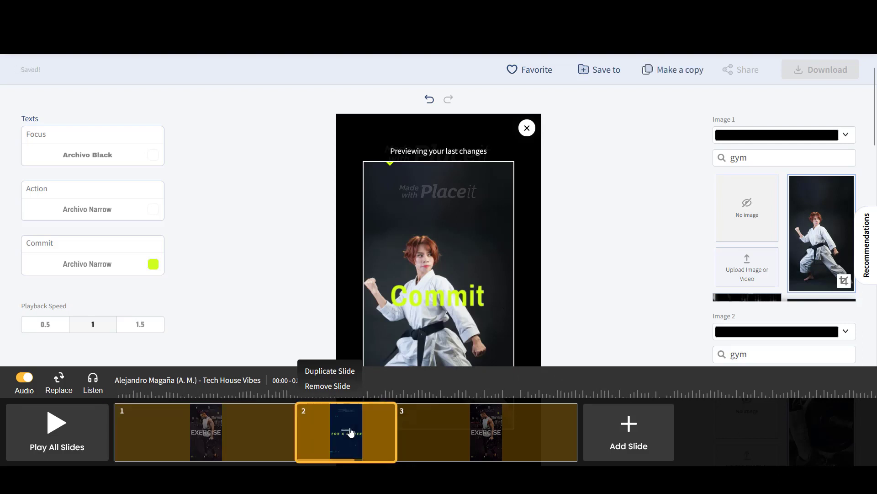
{"action": "left_click", "coordinate": [76, 157]}
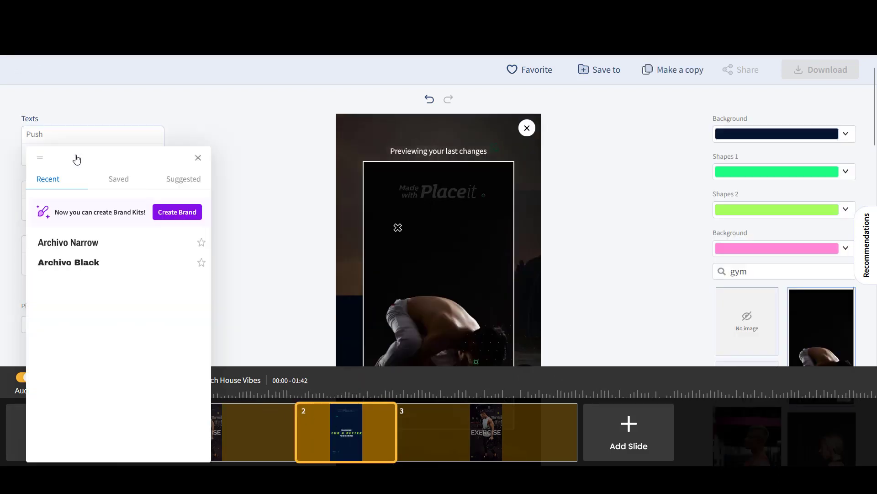
{"action": "left_click", "coordinate": [80, 239]}
{"action": "left_click", "coordinate": [85, 209]}
{"action": "left_click", "coordinate": [80, 246]}
{"action": "left_click", "coordinate": [85, 156]}
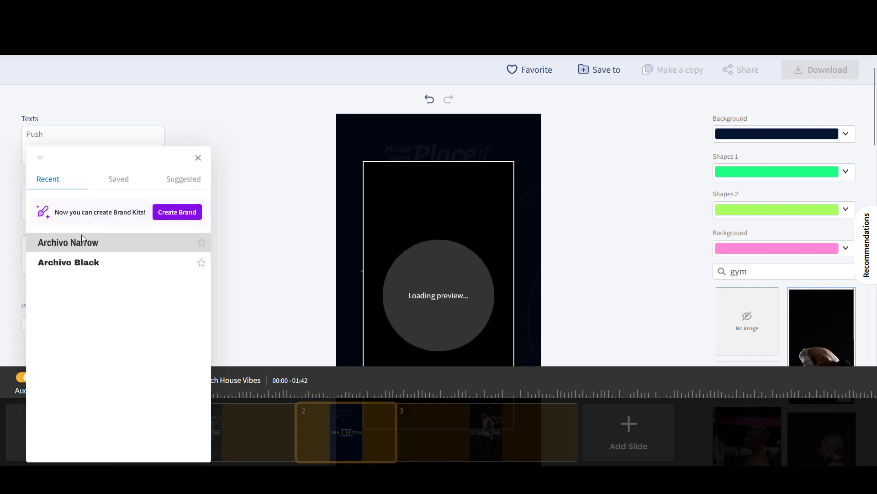
{"action": "left_click", "coordinate": [78, 258]}
{"action": "left_click", "coordinate": [73, 269]}
{"action": "left_click", "coordinate": [77, 266]}
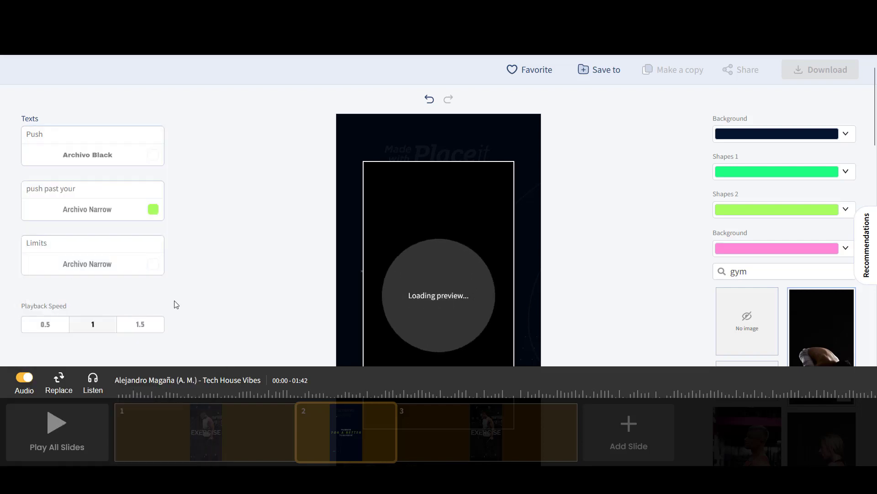
Step: On slide 3, set the Power text to Archivo Black and the Strength and Determination texts to Archivo Narrow
{"action": "left_click", "coordinate": [456, 442]}
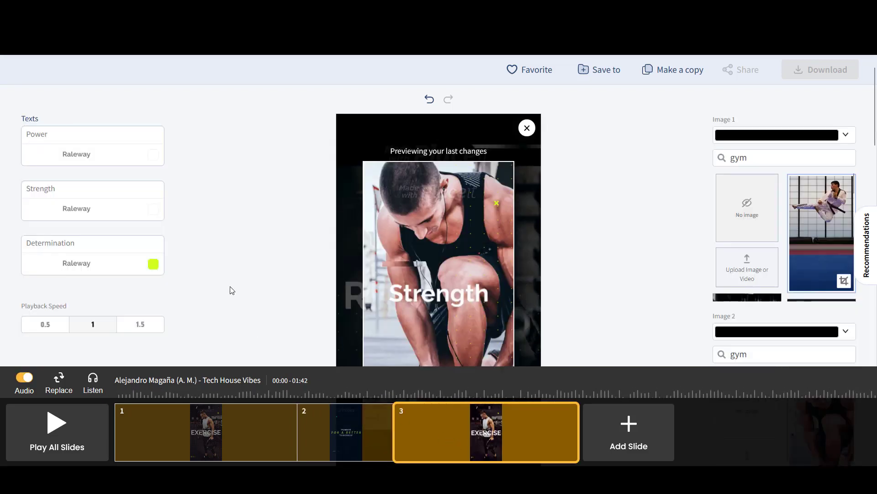
{"action": "left_click", "coordinate": [79, 156]}
{"action": "left_click", "coordinate": [69, 260]}
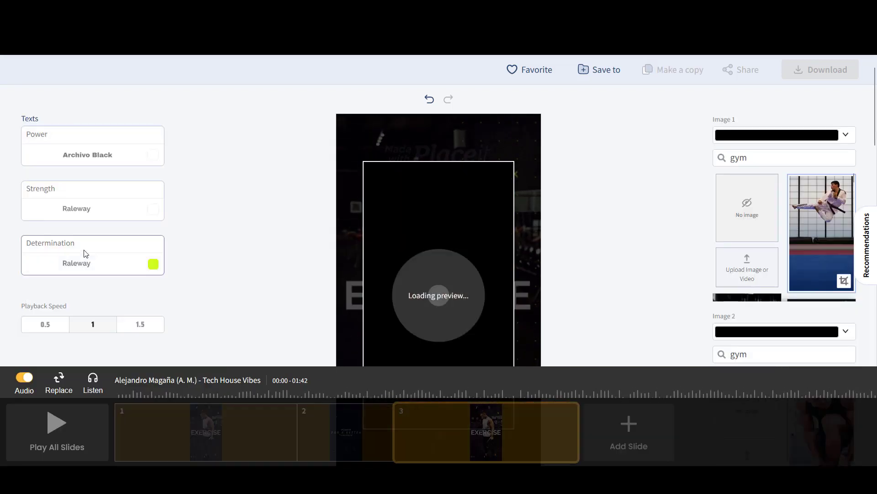
{"action": "left_click", "coordinate": [88, 210]}
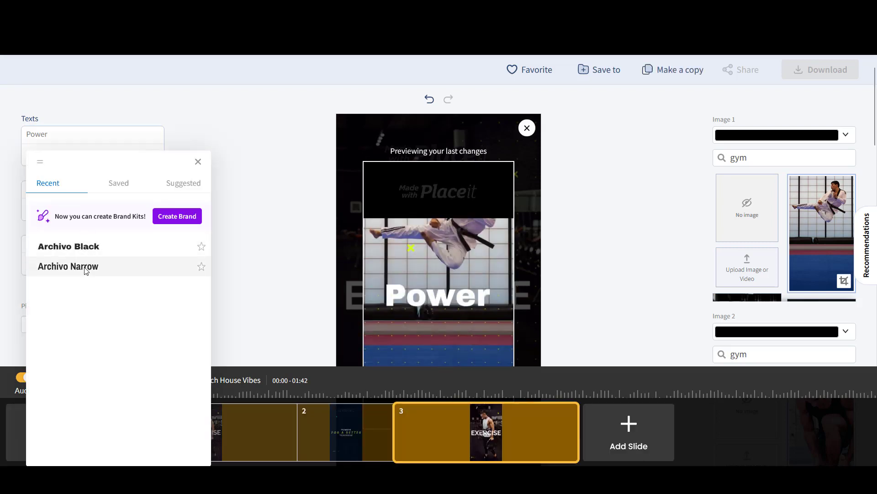
{"action": "left_click", "coordinate": [85, 267]}
{"action": "left_click", "coordinate": [87, 209]}
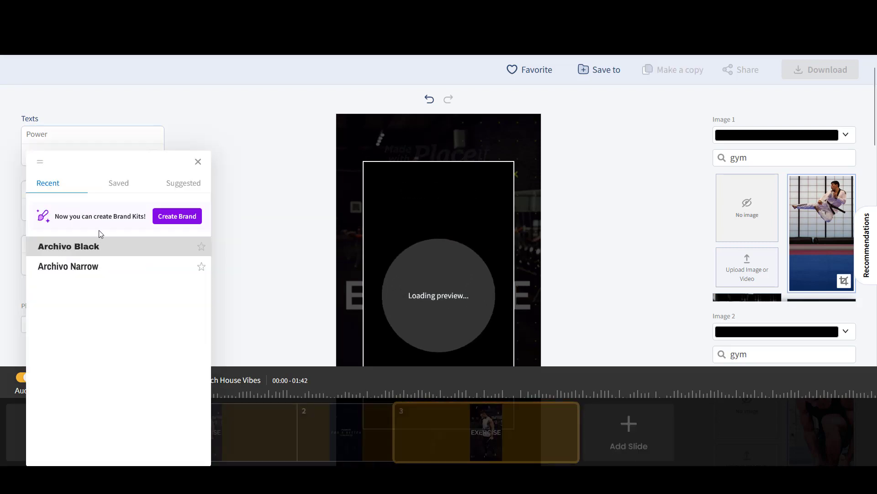
{"action": "left_click", "coordinate": [80, 265]}
{"action": "left_click", "coordinate": [80, 263]}
{"action": "left_click", "coordinate": [87, 246]}
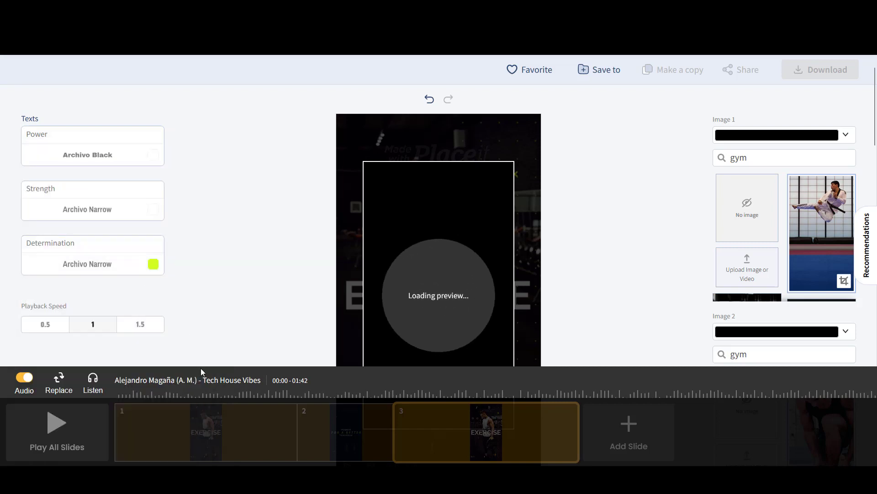
Step: On slide 1, browse the color options and set the Focus text to light blue from the color grid
{"action": "mouse_move", "coordinate": [210, 428]}
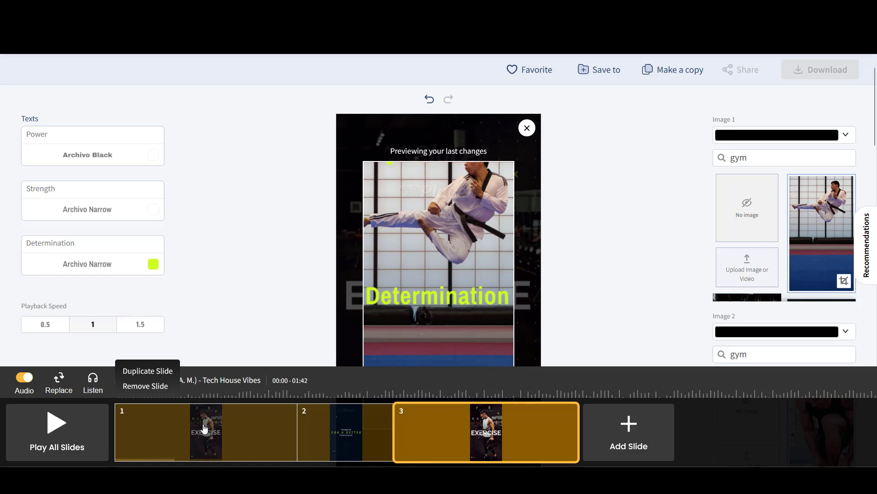
{"action": "left_click", "coordinate": [204, 428]}
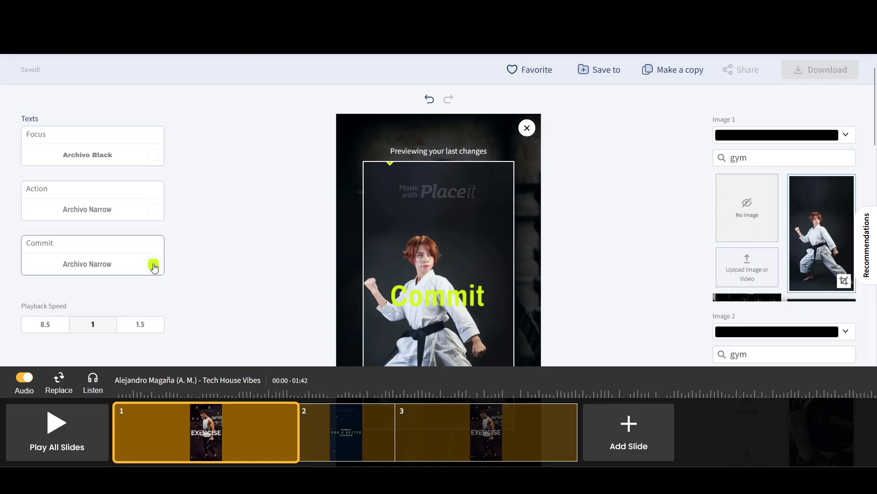
{"action": "left_click", "coordinate": [154, 158]}
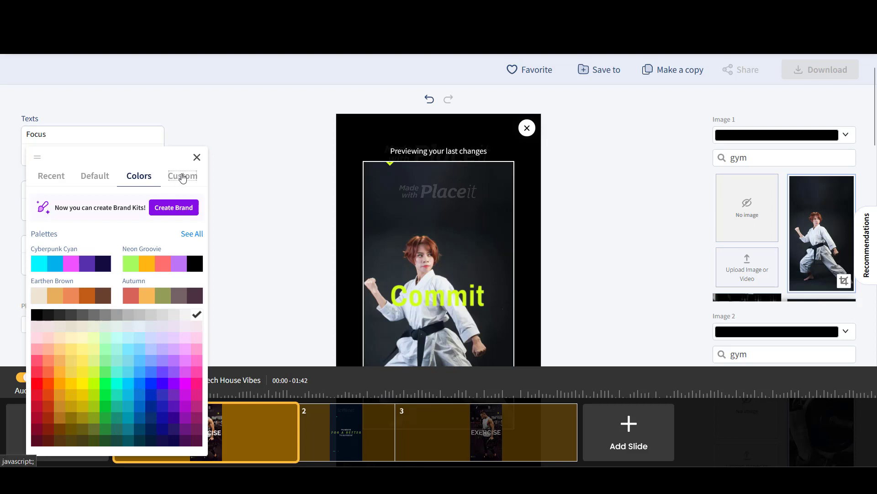
{"action": "left_click", "coordinate": [183, 178]}
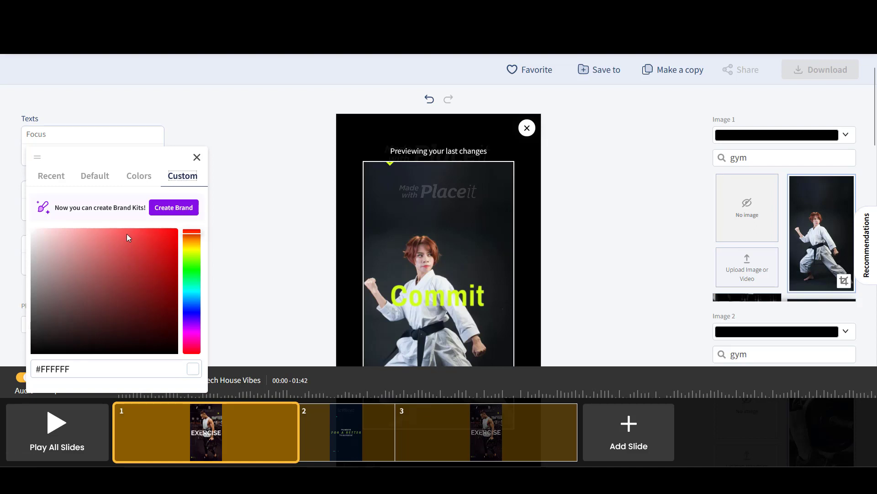
{"action": "left_click", "coordinate": [143, 177]}
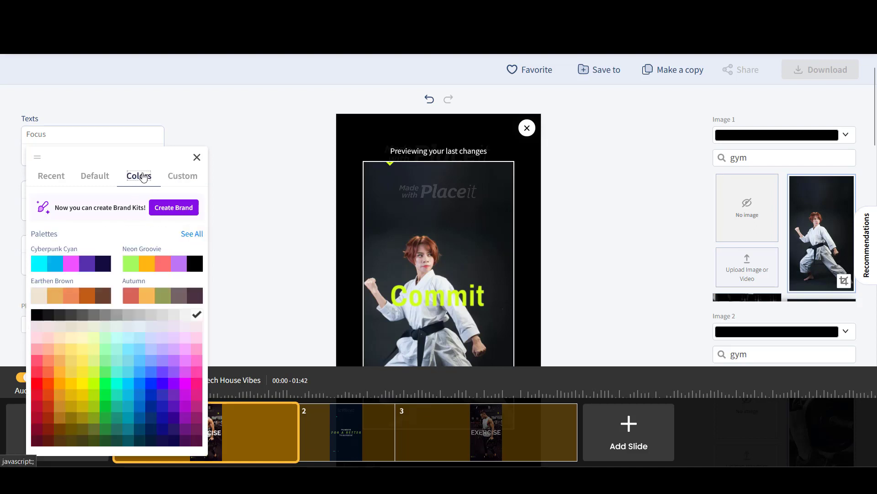
{"action": "left_click", "coordinate": [98, 178]}
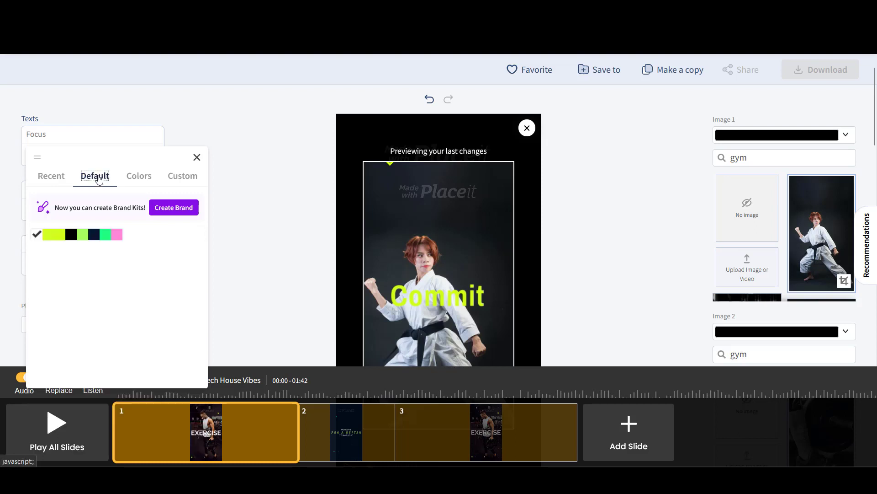
{"action": "left_click", "coordinate": [52, 177]}
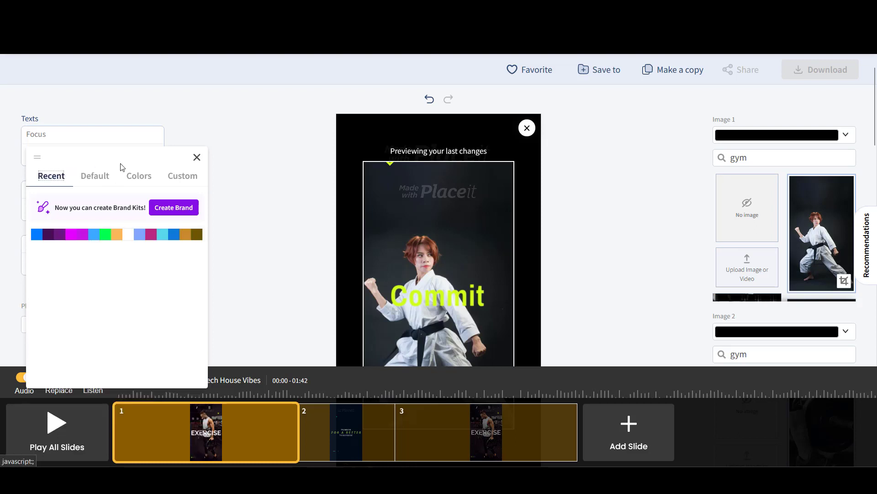
{"action": "left_click", "coordinate": [136, 178]}
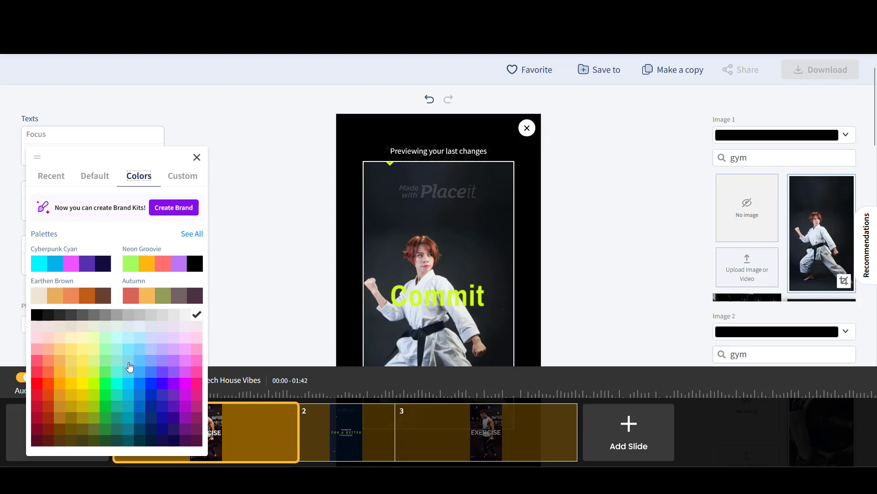
{"action": "left_click", "coordinate": [128, 349]}
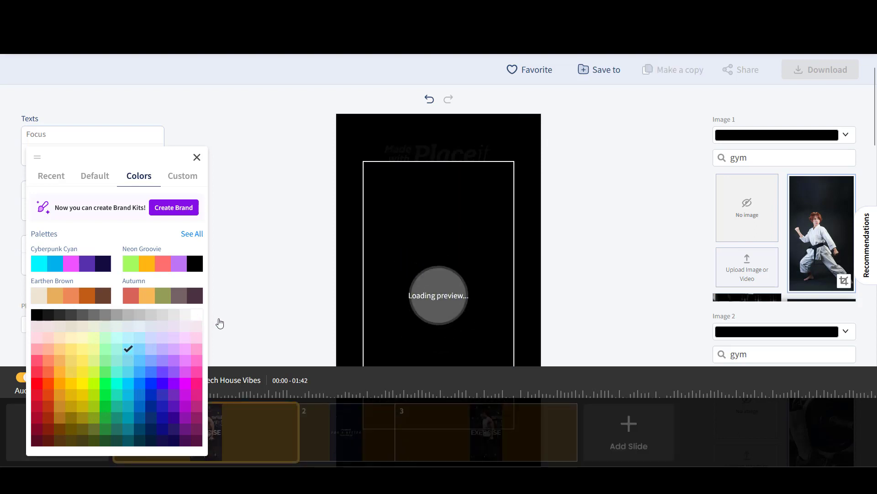
{"action": "left_click", "coordinate": [271, 311]}
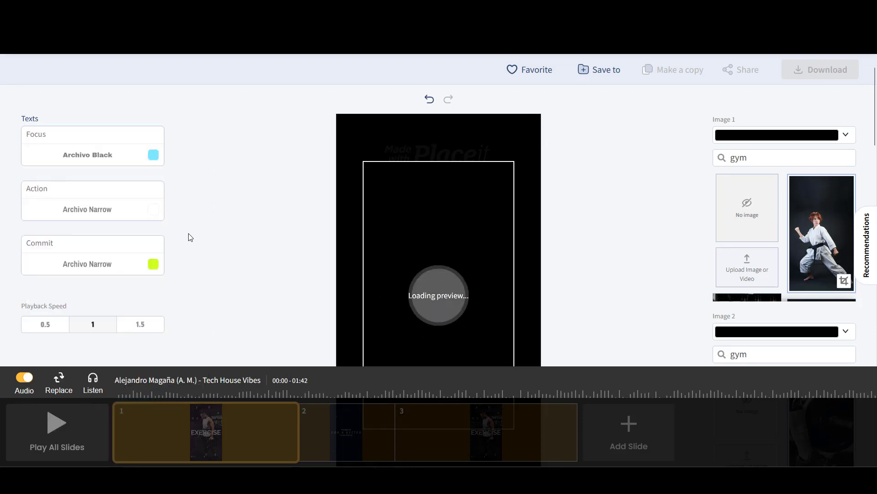
Step: Set slide 1's Action text to the recently used light blue and the Commit text to dark blue
{"action": "left_click", "coordinate": [153, 206]}
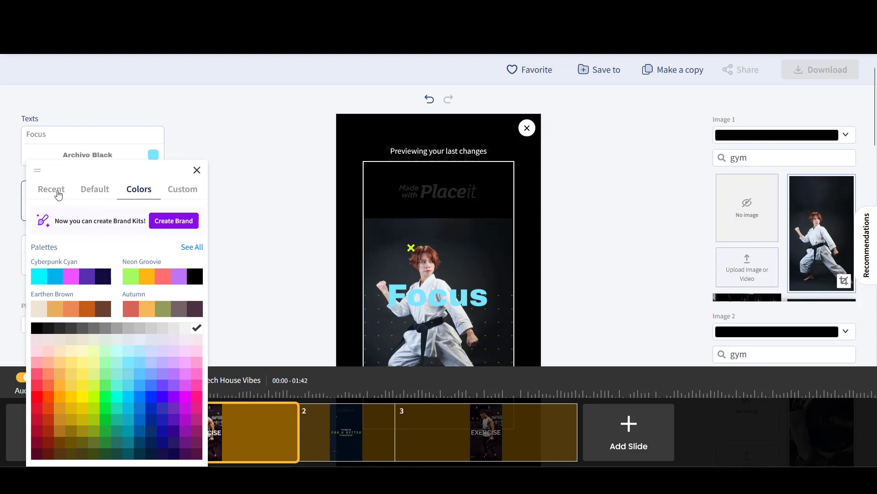
{"action": "left_click", "coordinate": [55, 192]}
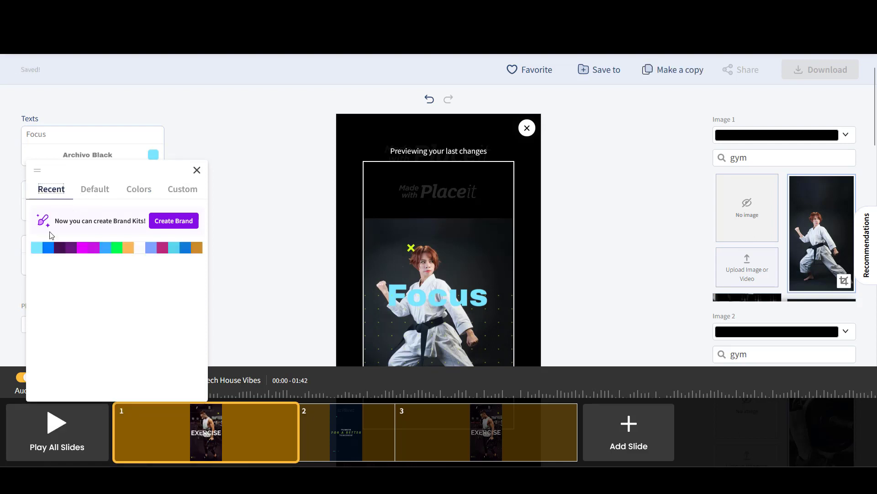
{"action": "left_click", "coordinate": [35, 249]}
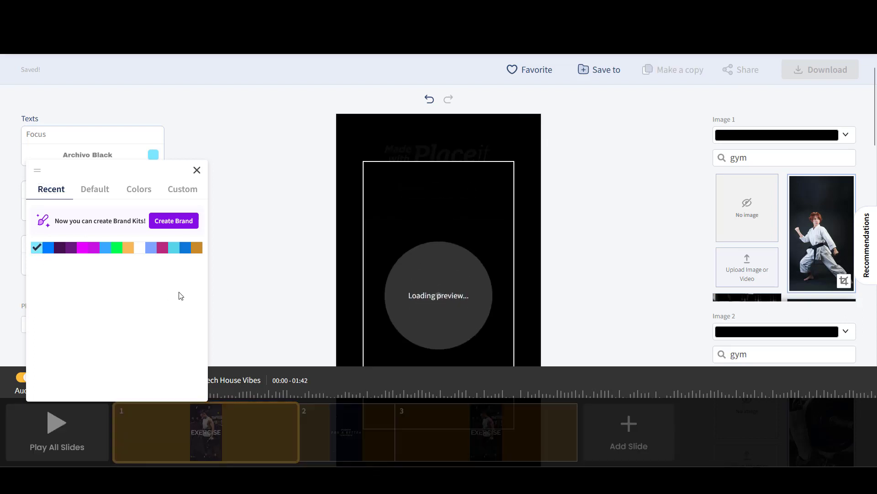
{"action": "left_click", "coordinate": [235, 278]}
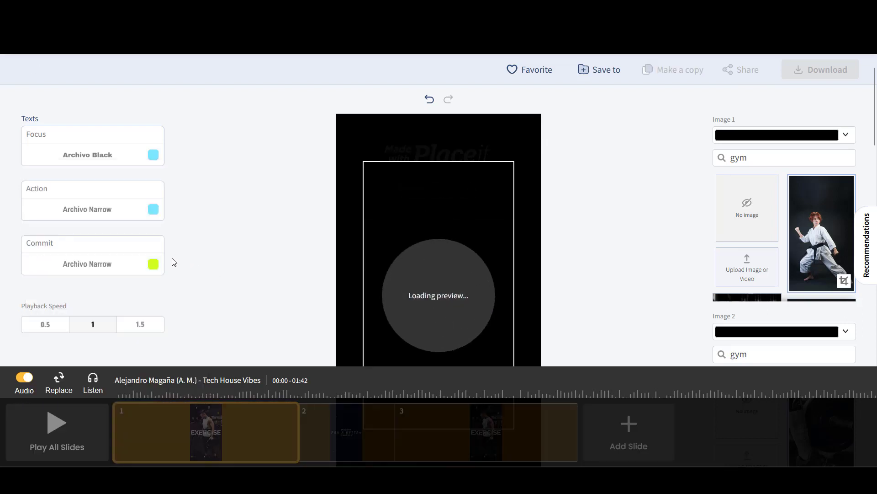
{"action": "left_click", "coordinate": [154, 264]}
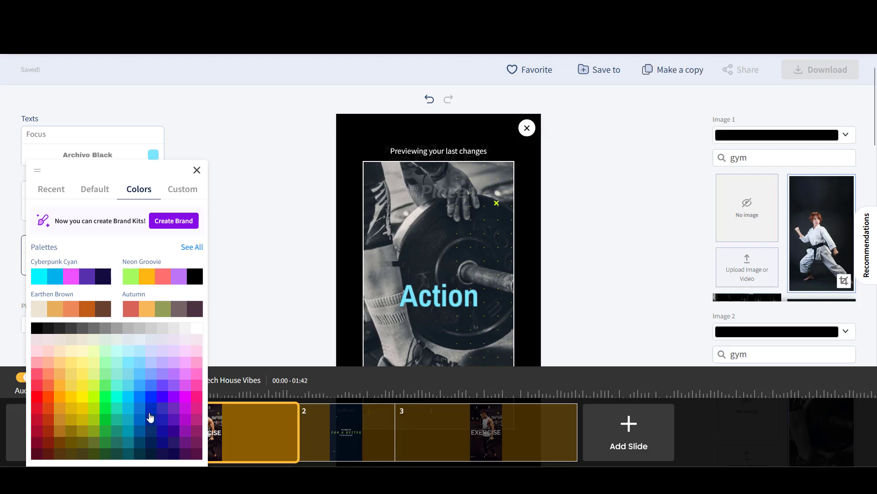
{"action": "left_click", "coordinate": [151, 421]}
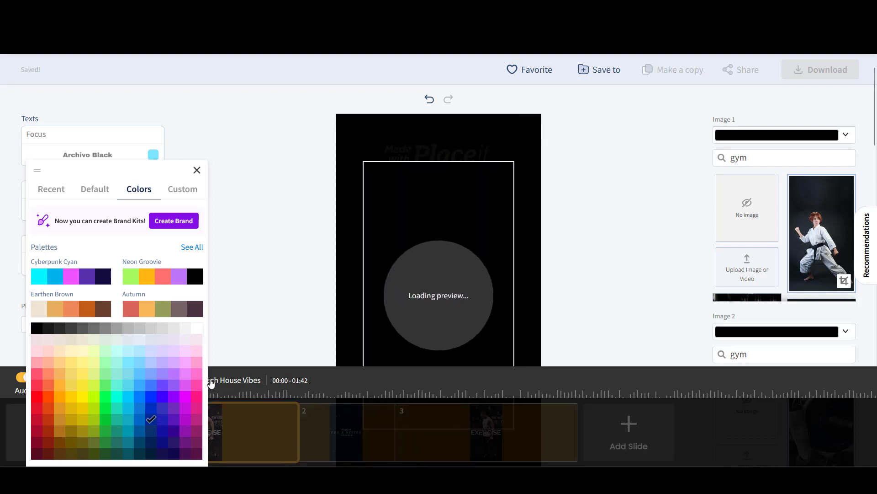
{"action": "left_click", "coordinate": [257, 315]}
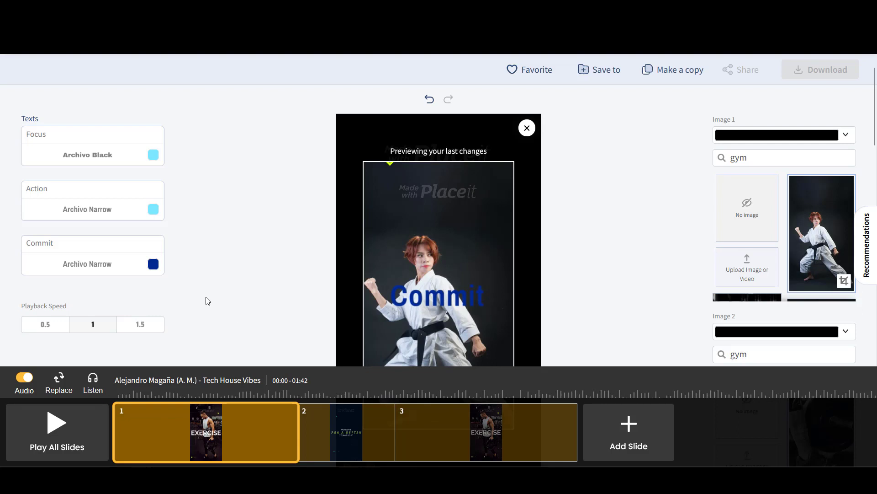
Step: On slide 2, set the Push and "push past your" texts to the recently used light blue
{"action": "left_click", "coordinate": [327, 427]}
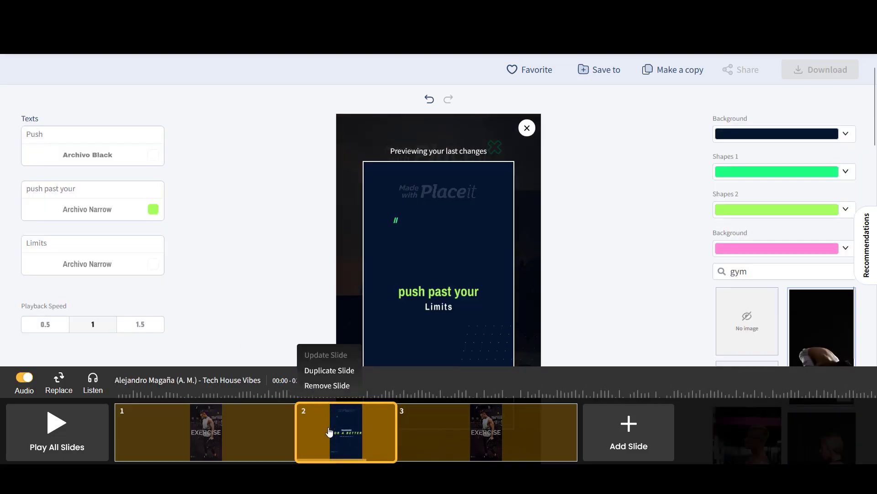
{"action": "left_click", "coordinate": [154, 155]}
{"action": "left_click", "coordinate": [68, 179]}
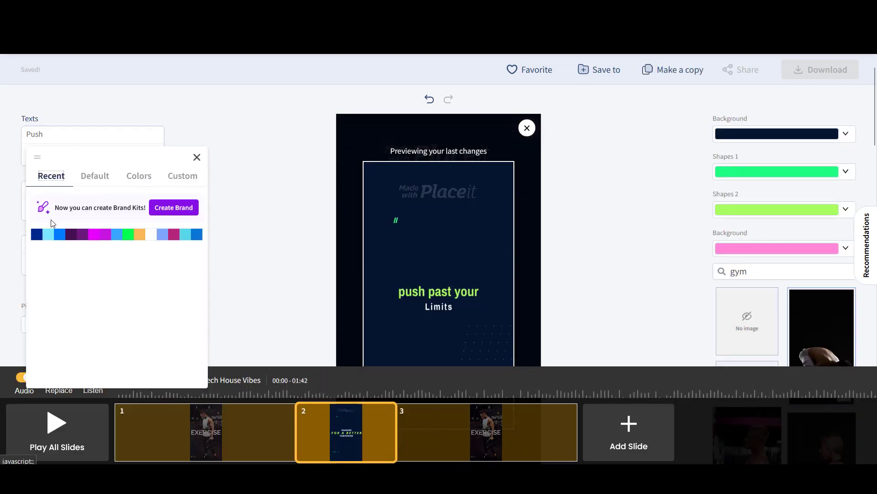
{"action": "left_click", "coordinate": [48, 234]}
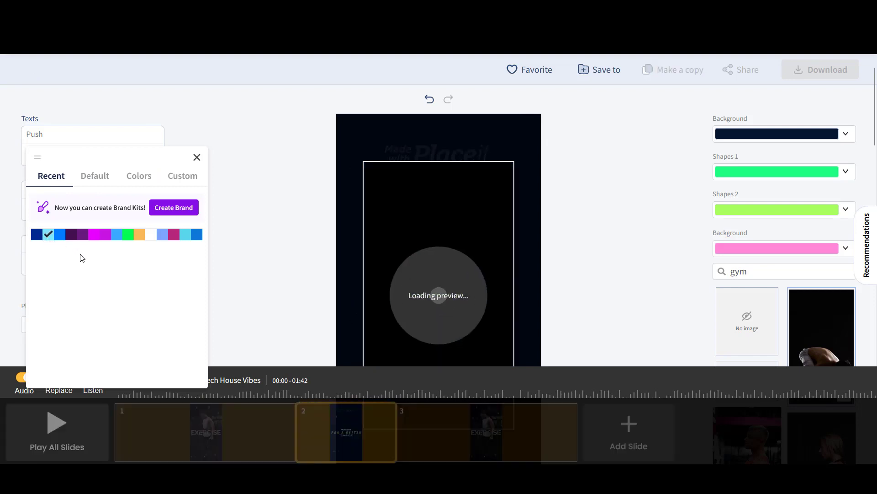
{"action": "left_click", "coordinate": [265, 262]}
{"action": "left_click", "coordinate": [153, 210]}
{"action": "left_click", "coordinate": [50, 189]}
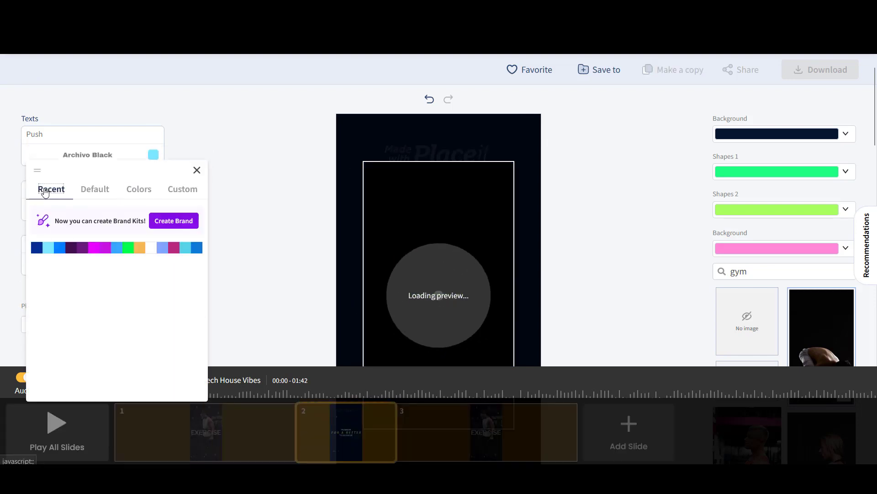
{"action": "left_click", "coordinate": [48, 247]}
{"action": "left_click", "coordinate": [274, 237]}
Step: Set slide 2's Limits text to the recently used dark blue
{"action": "left_click", "coordinate": [153, 265]}
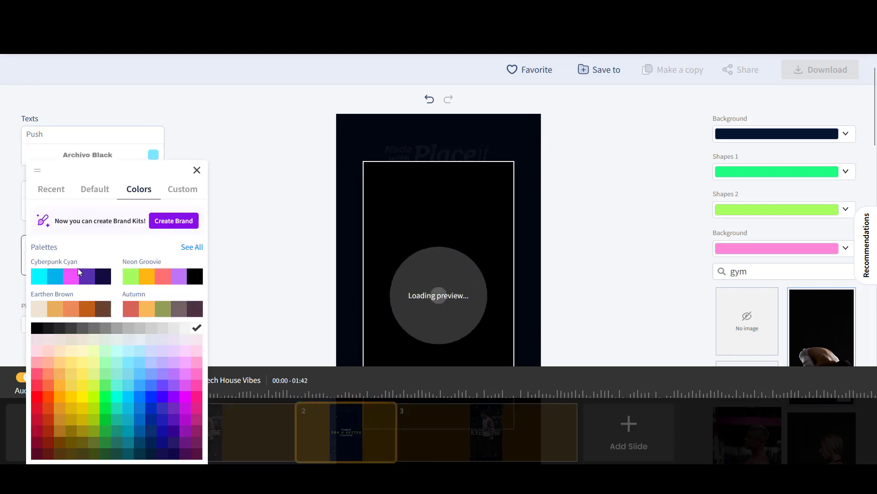
{"action": "left_click", "coordinate": [50, 189]}
{"action": "left_click", "coordinate": [36, 248]}
{"action": "left_click", "coordinate": [284, 278]}
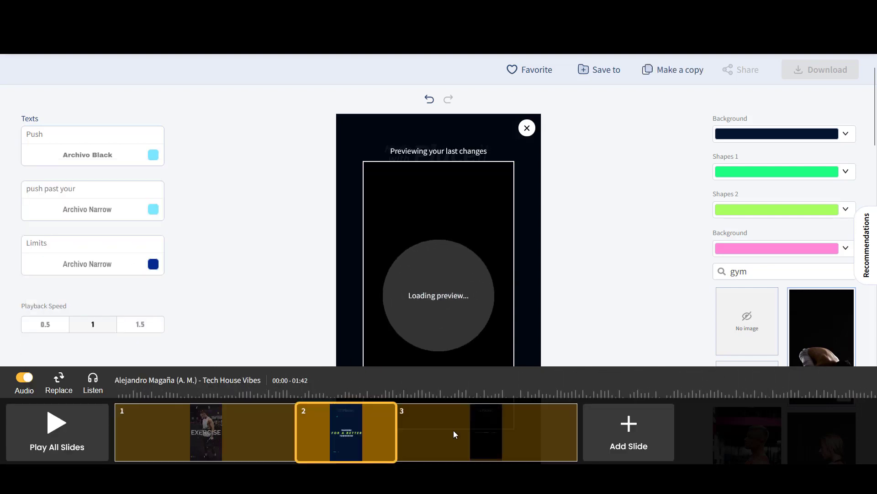
Step: Undo the last color change of slide 2's Limits text and redo it
{"action": "mouse_move", "coordinate": [308, 369]}
{"action": "scroll", "coordinate": [271, 235], "scroll_direction": "up", "scroll_amount": 2}
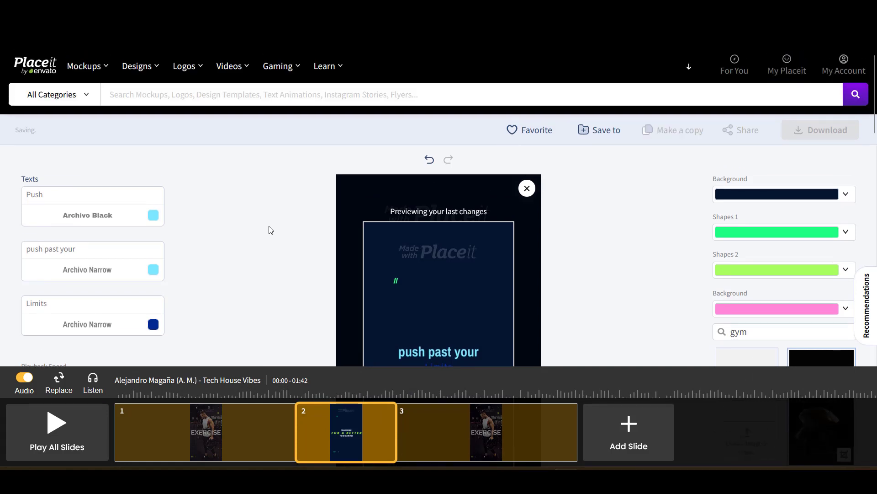
{"action": "scroll", "coordinate": [271, 231], "scroll_direction": "down", "scroll_amount": 1}
{"action": "scroll", "coordinate": [269, 229], "scroll_direction": "up", "scroll_amount": 1}
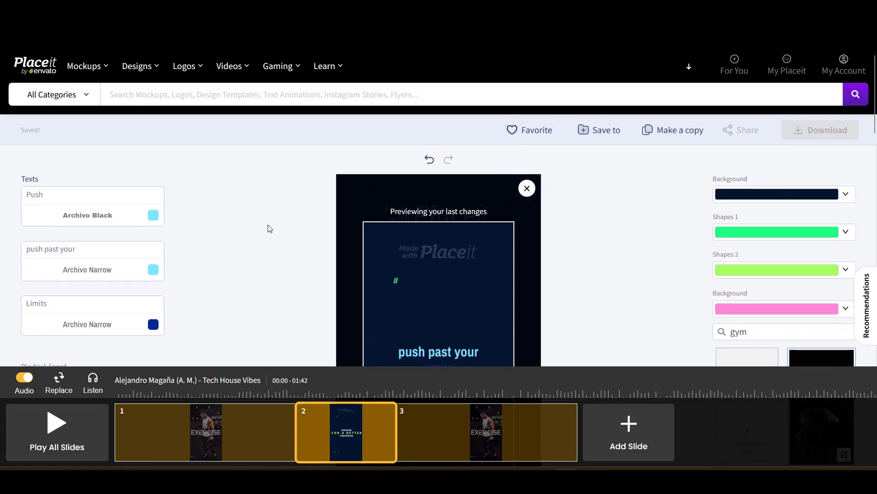
{"action": "scroll", "coordinate": [269, 229], "scroll_direction": "down", "scroll_amount": 1}
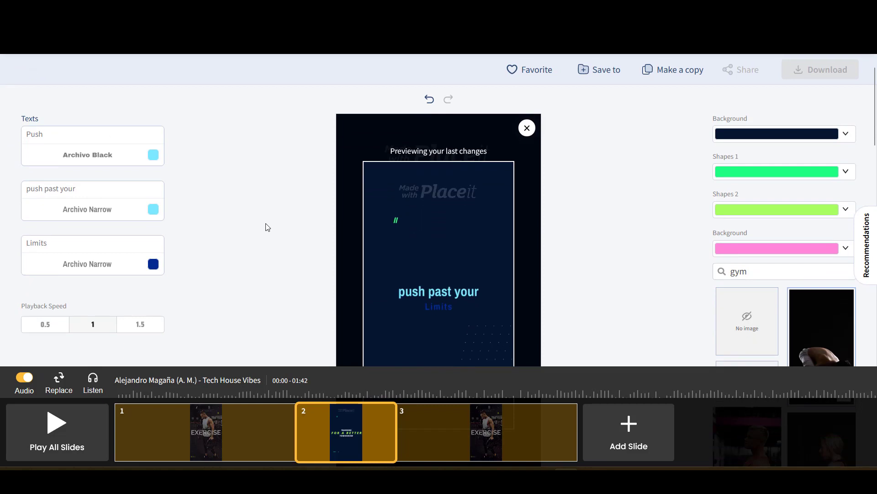
{"action": "scroll", "coordinate": [267, 226], "scroll_direction": "up", "scroll_amount": 1}
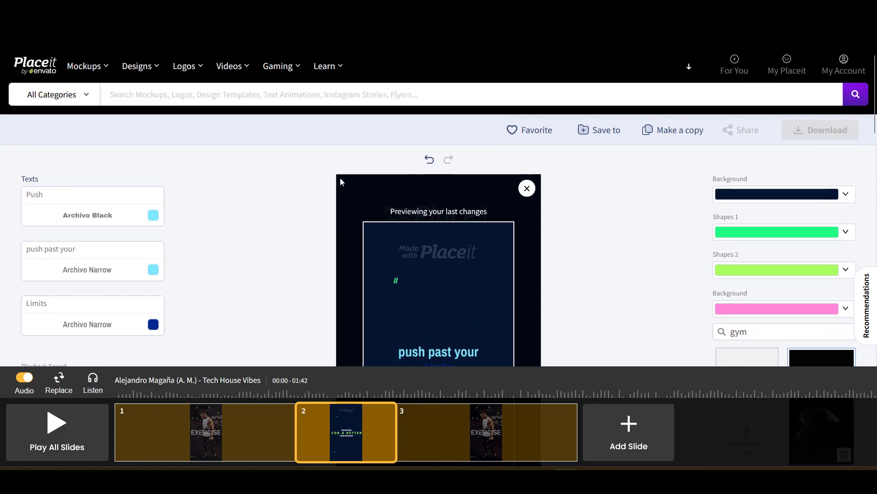
{"action": "left_click", "coordinate": [429, 161]}
{"action": "scroll", "coordinate": [426, 164], "scroll_direction": "down", "scroll_amount": 1}
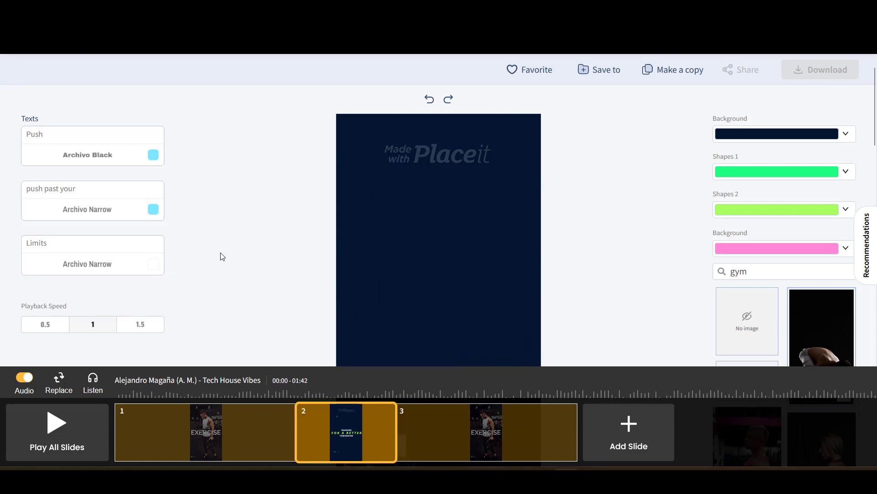
{"action": "left_click", "coordinate": [448, 99]}
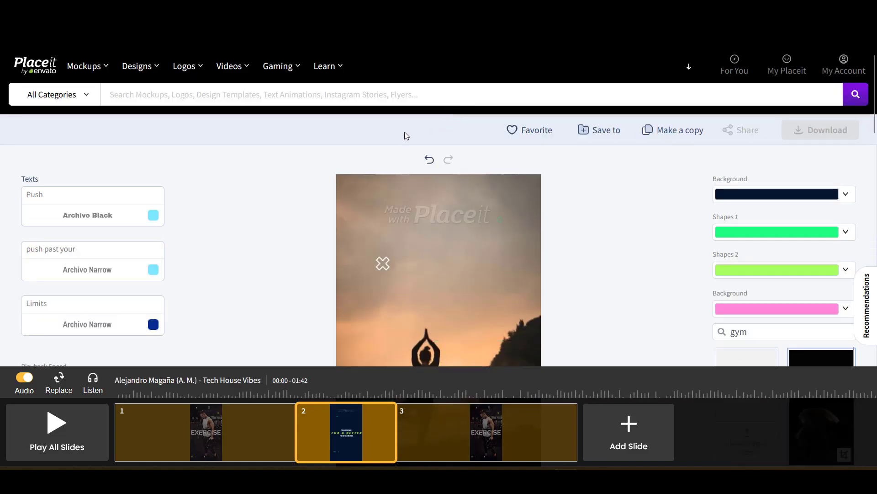
Step: On slide 3, set the Power and Strength texts to the recently used light blue
{"action": "scroll", "coordinate": [267, 175], "scroll_direction": "down", "scroll_amount": 3}
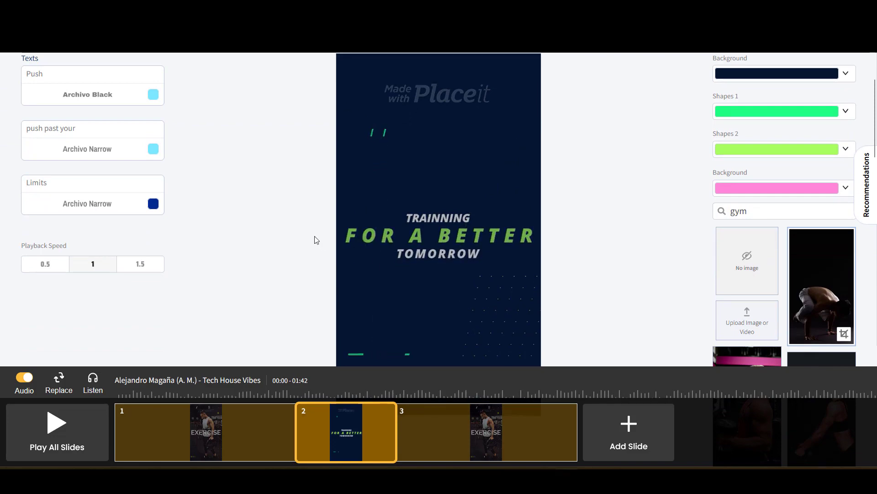
{"action": "left_click", "coordinate": [448, 433]}
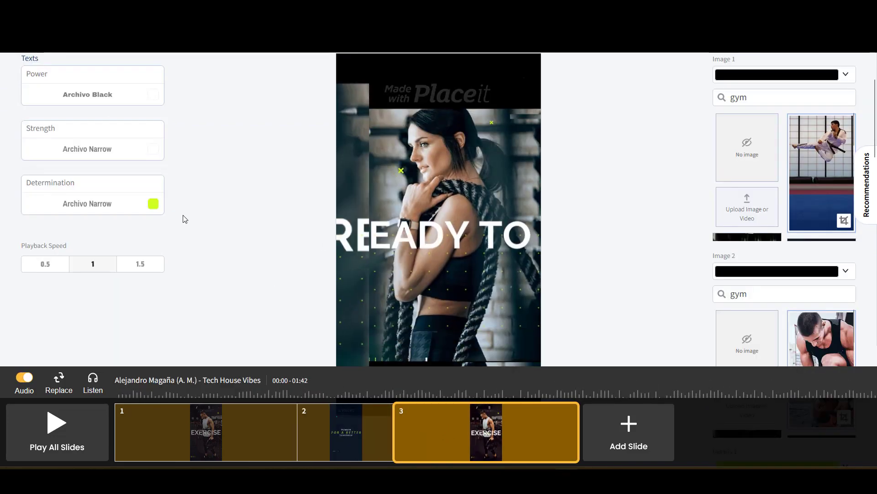
{"action": "left_click", "coordinate": [155, 158]}
{"action": "left_click", "coordinate": [51, 175]}
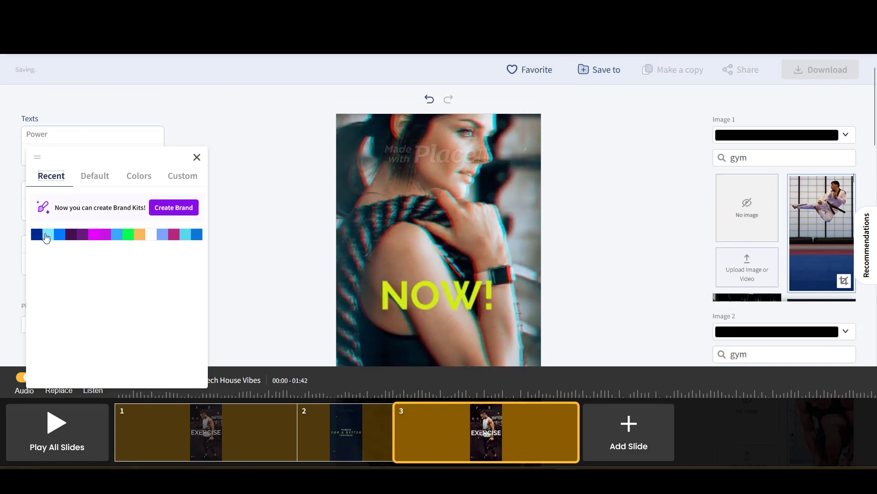
{"action": "left_click", "coordinate": [48, 234]}
{"action": "key", "text": "Escape"}
{"action": "left_click", "coordinate": [147, 215]}
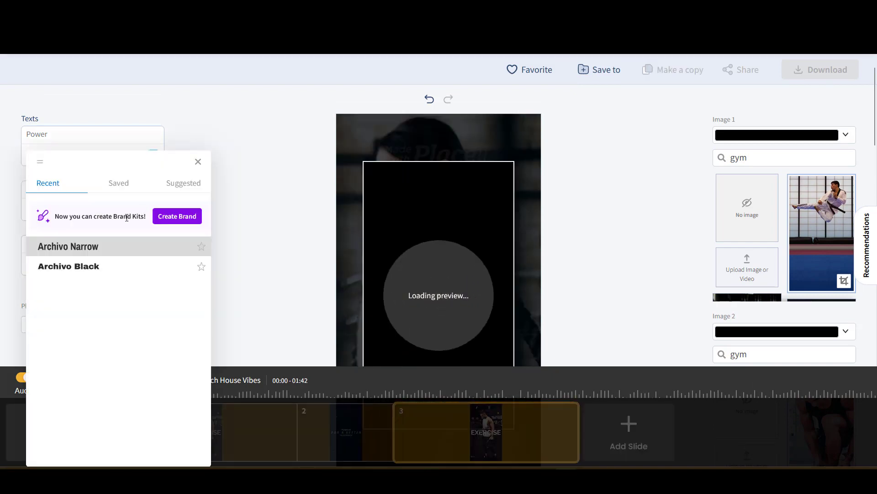
{"action": "left_click", "coordinate": [152, 217]}
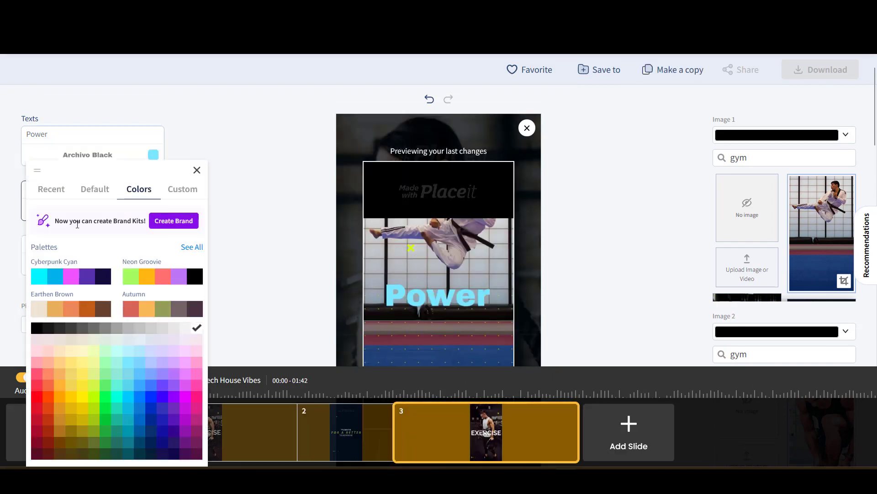
{"action": "left_click", "coordinate": [52, 189]}
{"action": "left_click", "coordinate": [48, 248]}
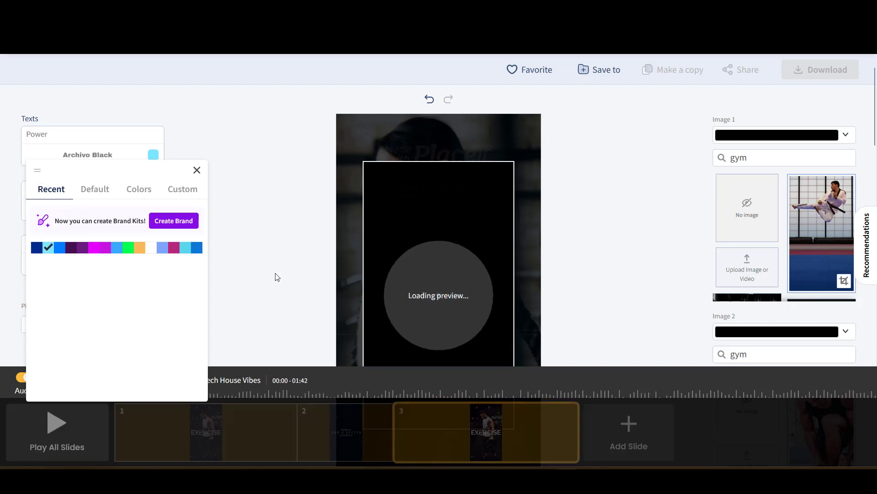
Step: On slide 3, set the Determination text to the recently used dark blue
{"action": "key", "text": "Escape"}
{"action": "left_click", "coordinate": [160, 265]}
{"action": "left_click", "coordinate": [52, 188]}
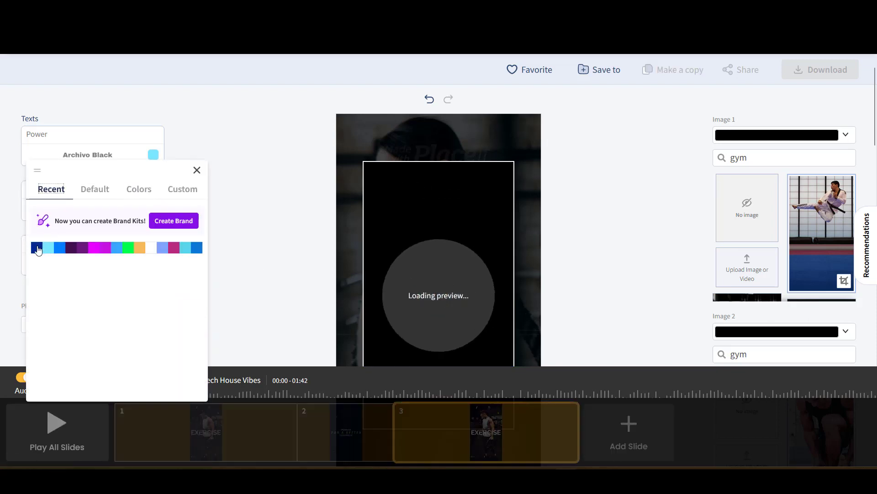
{"action": "left_click", "coordinate": [281, 280]}
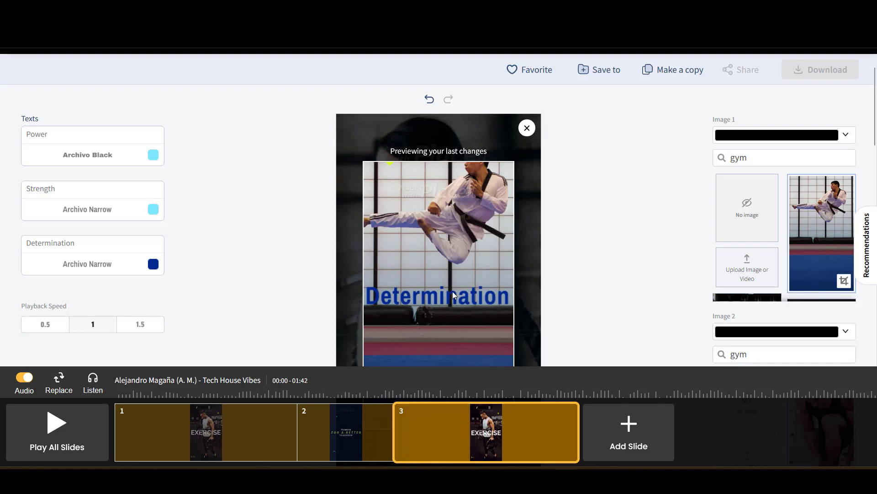
{"action": "scroll", "coordinate": [461, 274], "scroll_direction": "down", "scroll_amount": 3}
{"action": "scroll", "coordinate": [469, 258], "scroll_direction": "up", "scroll_amount": 3}
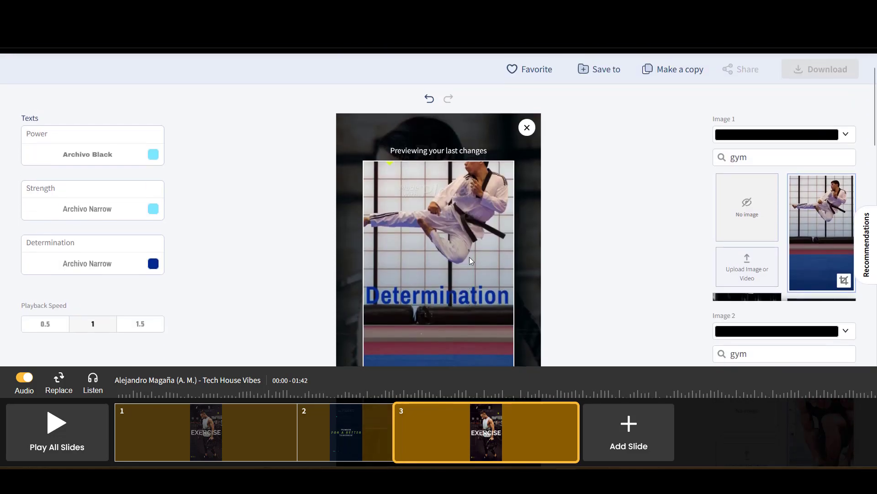
{"action": "scroll", "coordinate": [470, 257], "scroll_direction": "down", "scroll_amount": 1}
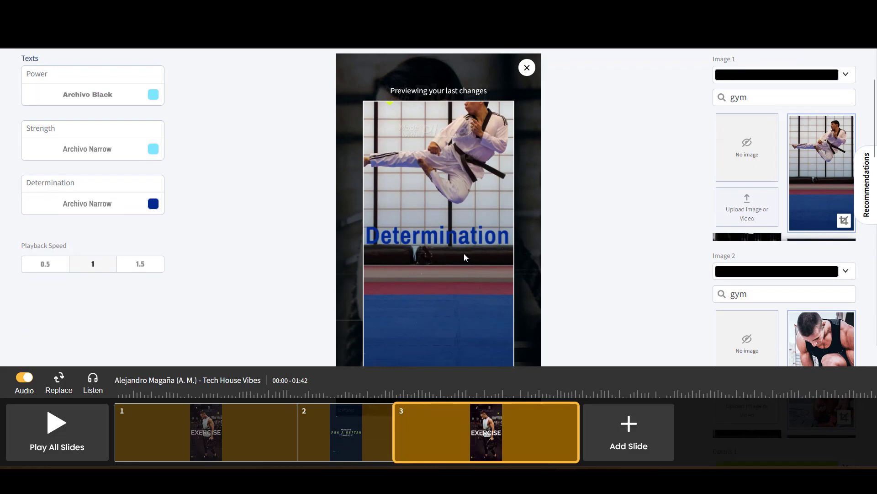
{"action": "scroll", "coordinate": [464, 253], "scroll_direction": "up", "scroll_amount": 1}
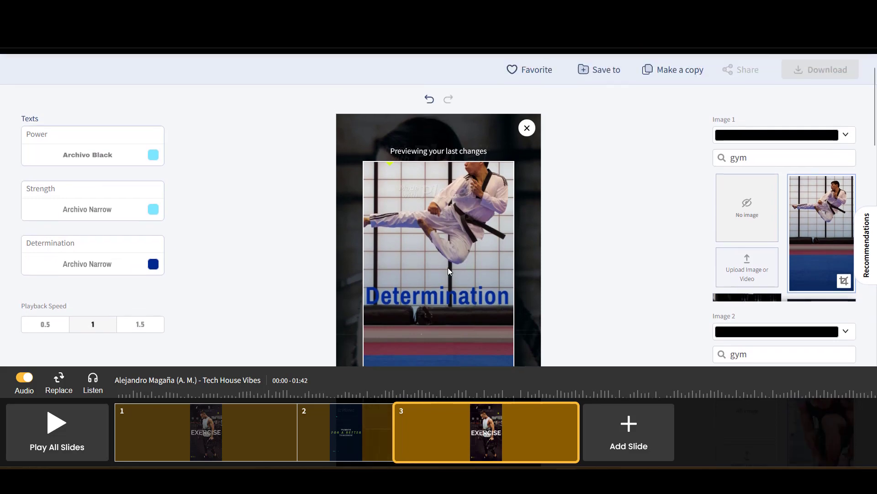
Step: On slide 1, set the Image 1 color to light purple from the color grid
{"action": "left_click", "coordinate": [224, 442]}
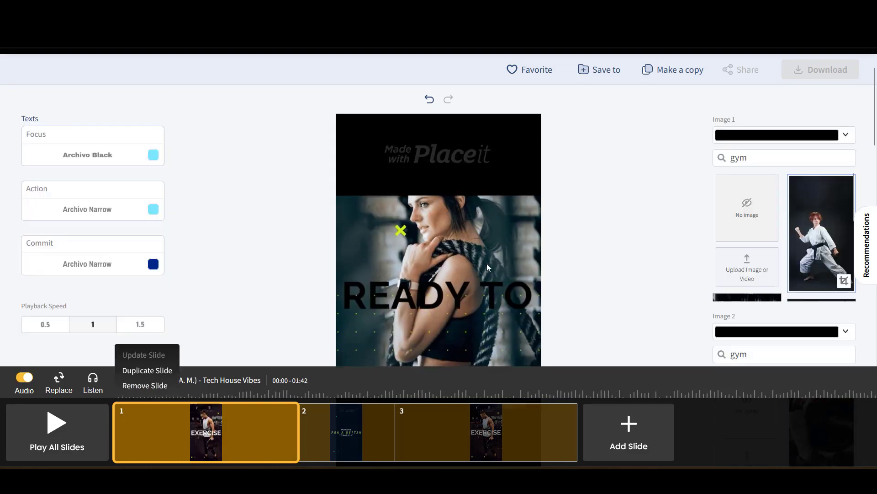
{"action": "scroll", "coordinate": [589, 242], "scroll_direction": "up", "scroll_amount": 1}
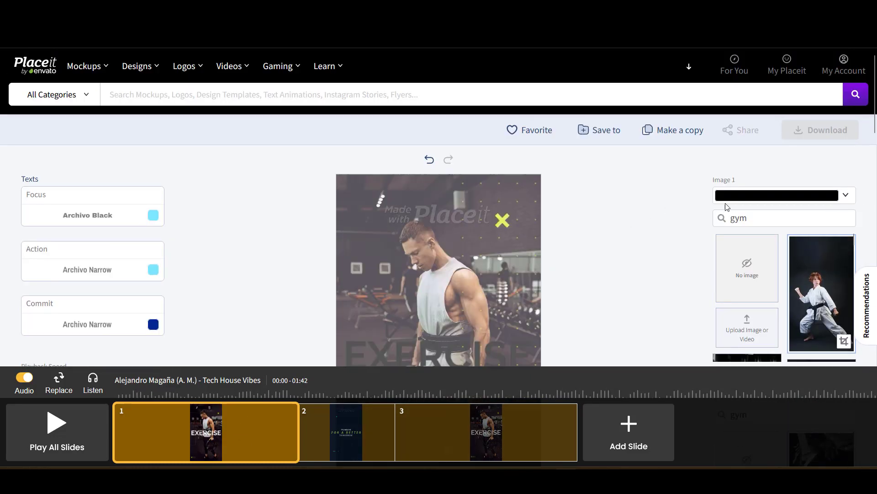
{"action": "scroll", "coordinate": [669, 208], "scroll_direction": "down", "scroll_amount": 2}
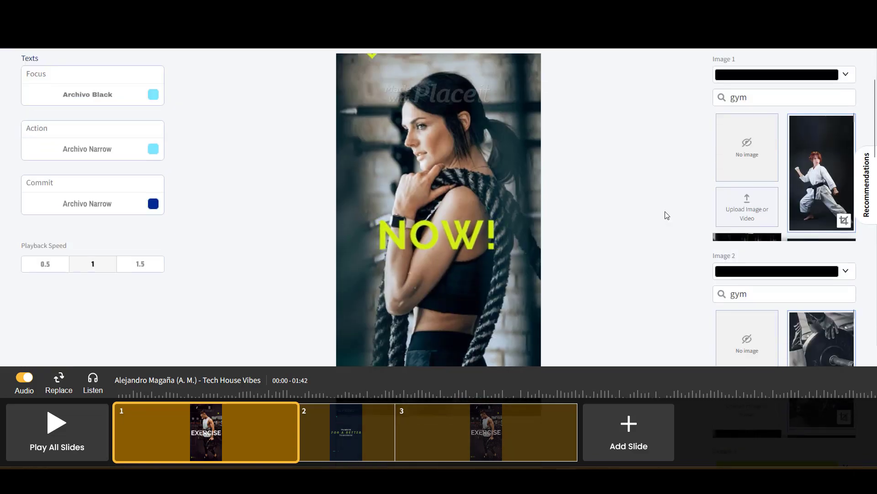
{"action": "scroll", "coordinate": [667, 215], "scroll_direction": "down", "scroll_amount": 1}
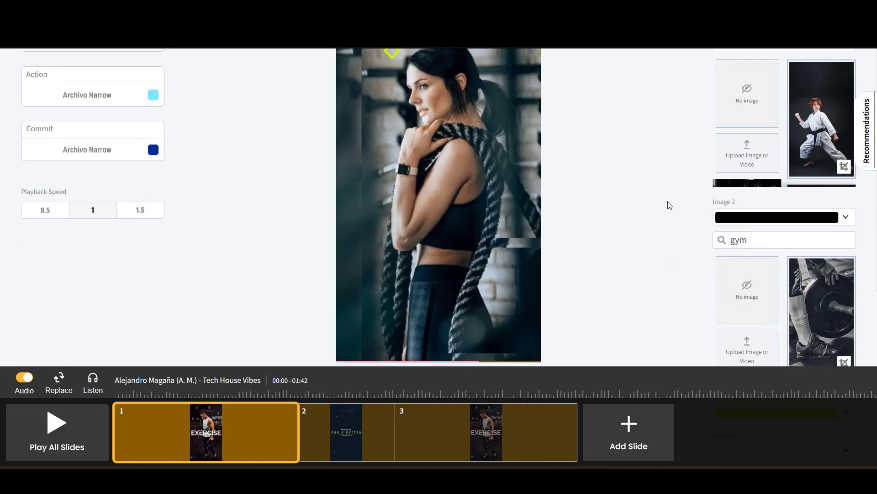
{"action": "scroll", "coordinate": [668, 205], "scroll_direction": "up", "scroll_amount": 2}
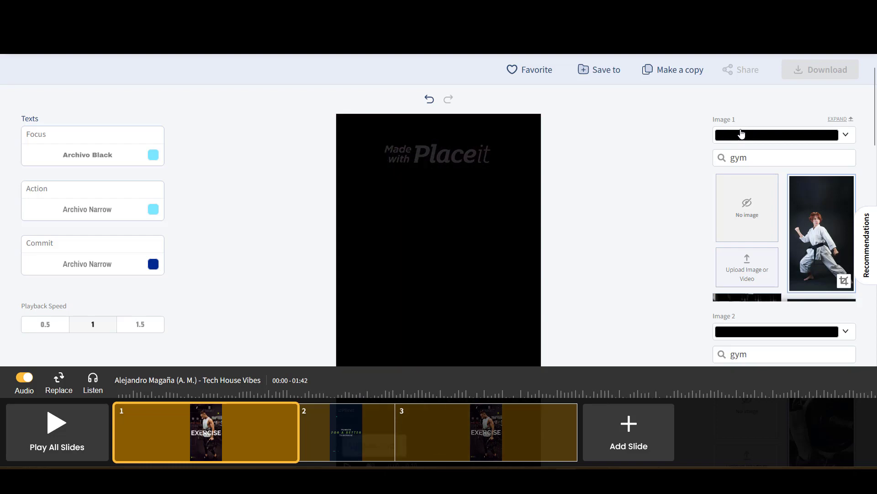
{"action": "left_click", "coordinate": [742, 134]}
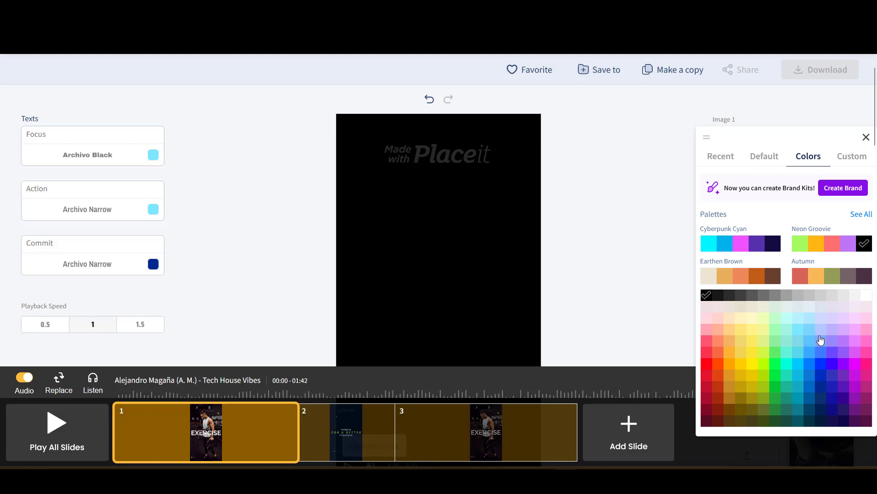
{"action": "left_click", "coordinate": [843, 342]}
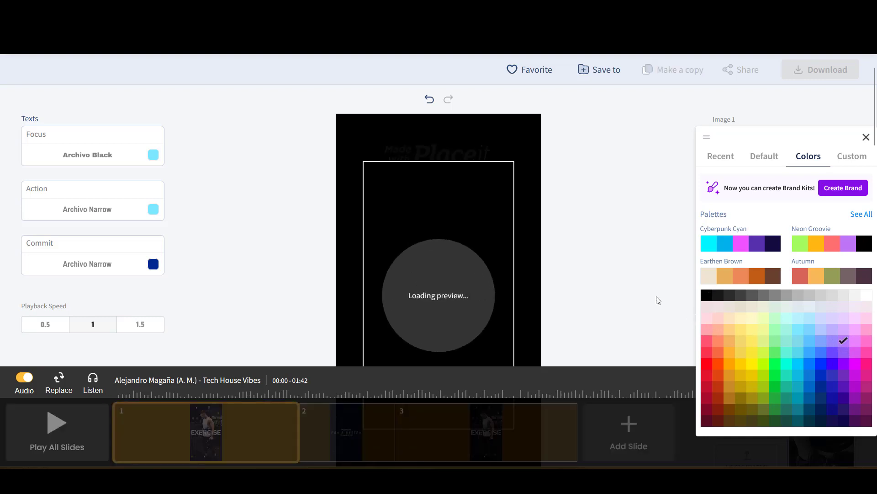
{"action": "left_click", "coordinate": [625, 290]}
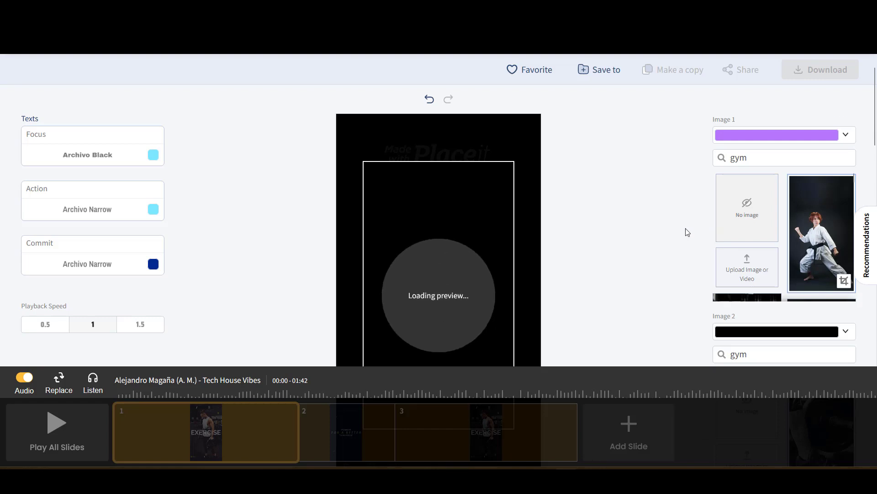
Step: Set slide 1's Image 2 color to light purple from the color grid
{"action": "scroll", "coordinate": [687, 232], "scroll_direction": "down", "scroll_amount": 2}
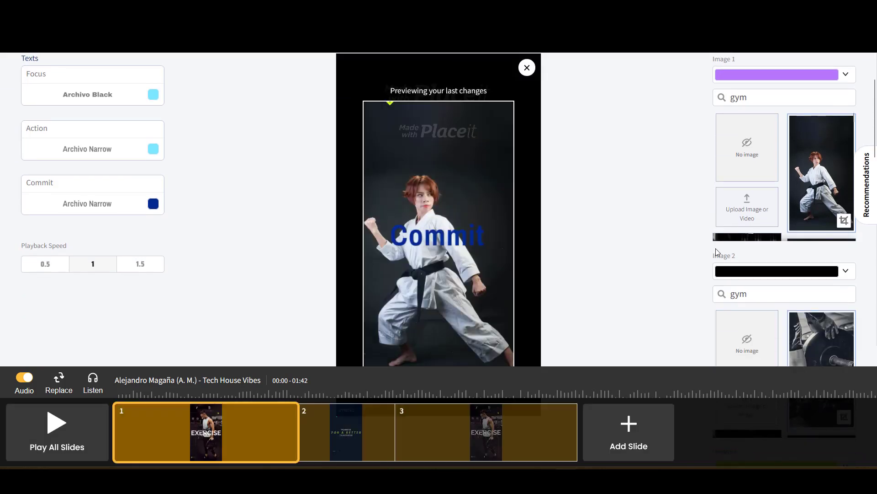
{"action": "left_click", "coordinate": [747, 276]}
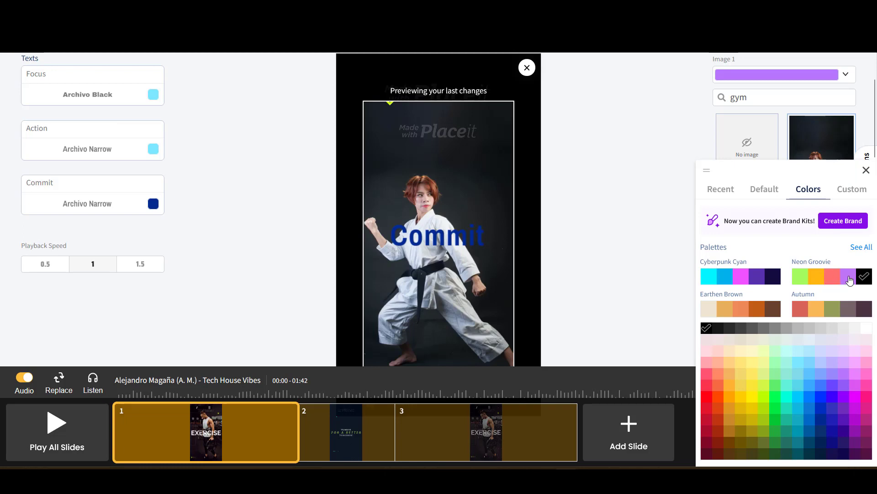
{"action": "left_click", "coordinate": [855, 374]}
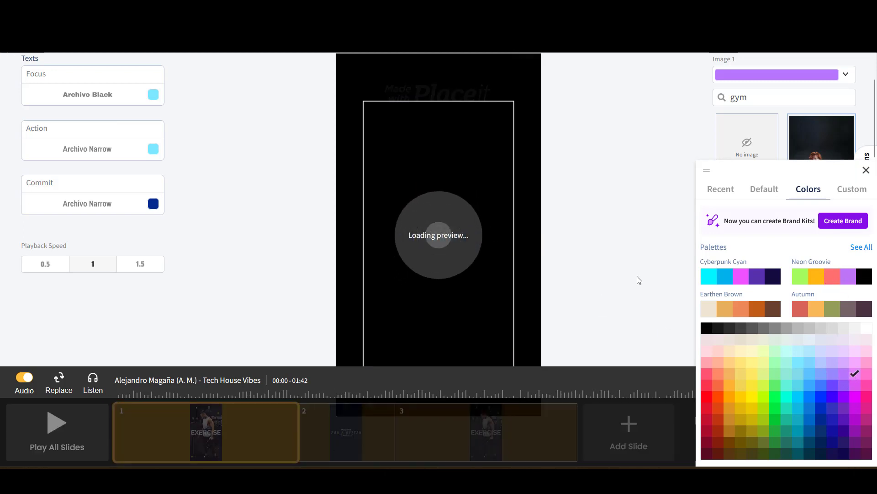
{"action": "left_click", "coordinate": [619, 302]}
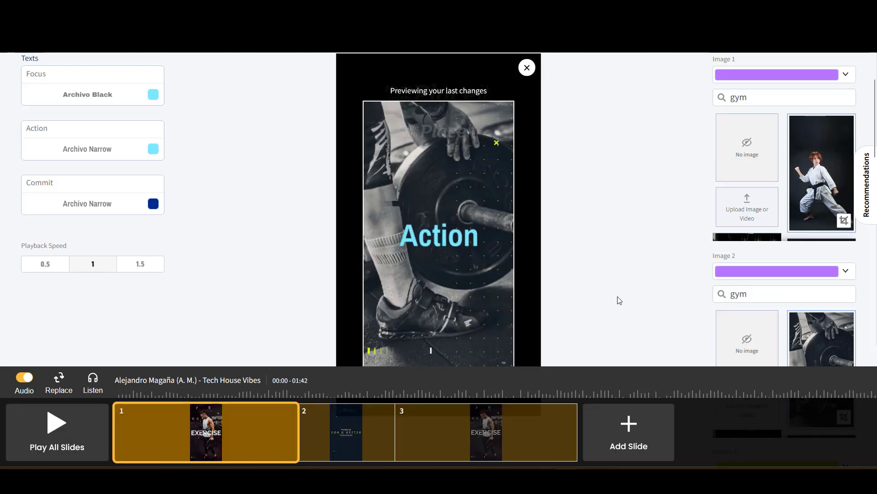
Step: Set slide 1's Details 1 color to pink from the color grid
{"action": "scroll", "coordinate": [619, 300], "scroll_direction": "down", "scroll_amount": 3}
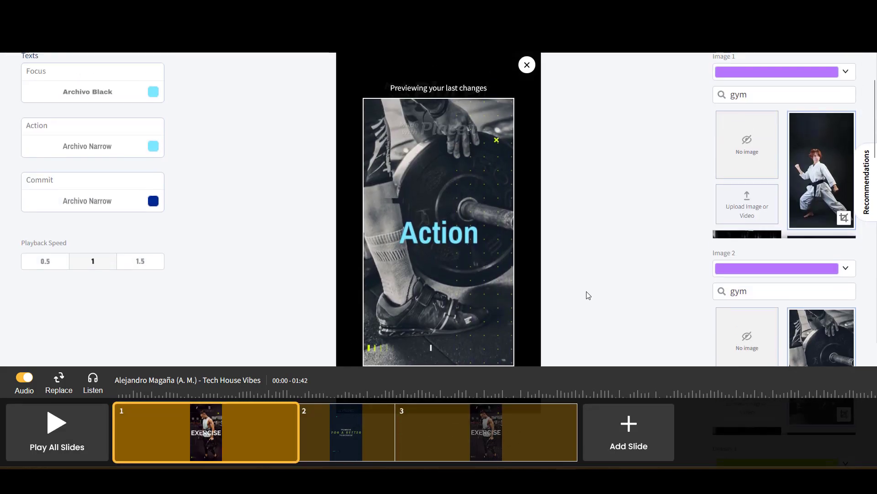
{"action": "scroll", "coordinate": [655, 278], "scroll_direction": "down", "scroll_amount": 3}
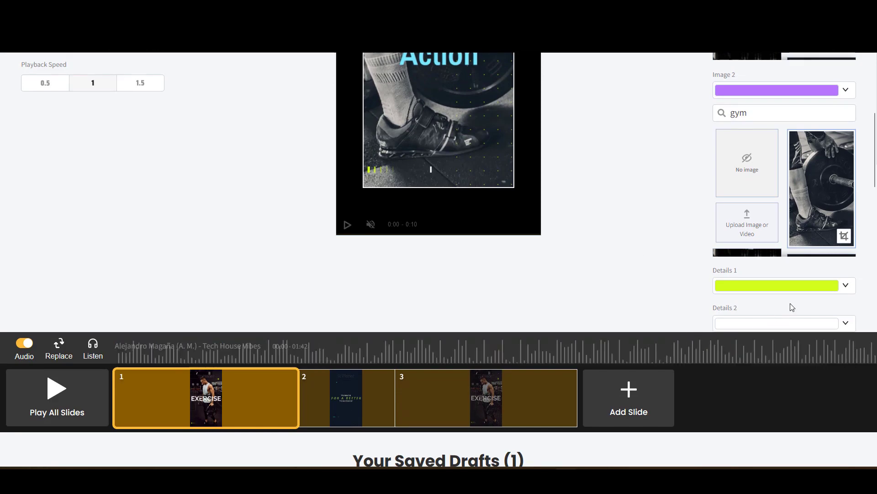
{"action": "scroll", "coordinate": [503, 227], "scroll_direction": "up", "scroll_amount": 5}
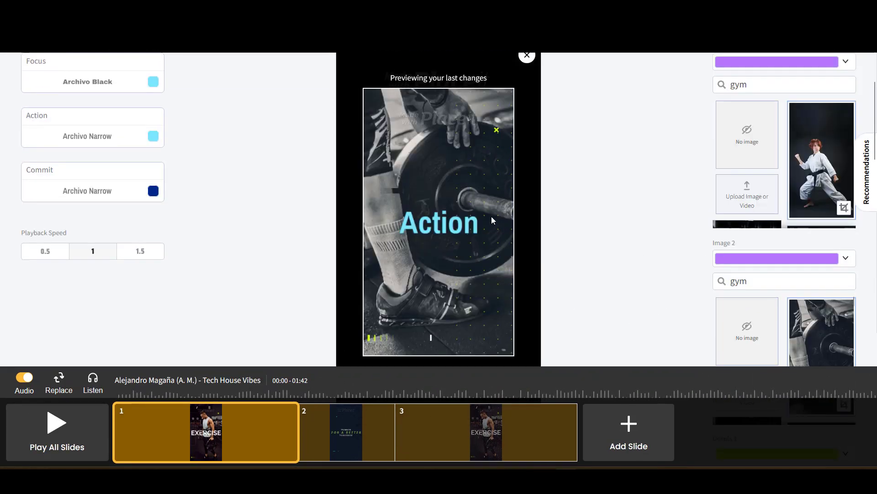
{"action": "scroll", "coordinate": [498, 87], "scroll_direction": "down", "scroll_amount": 3}
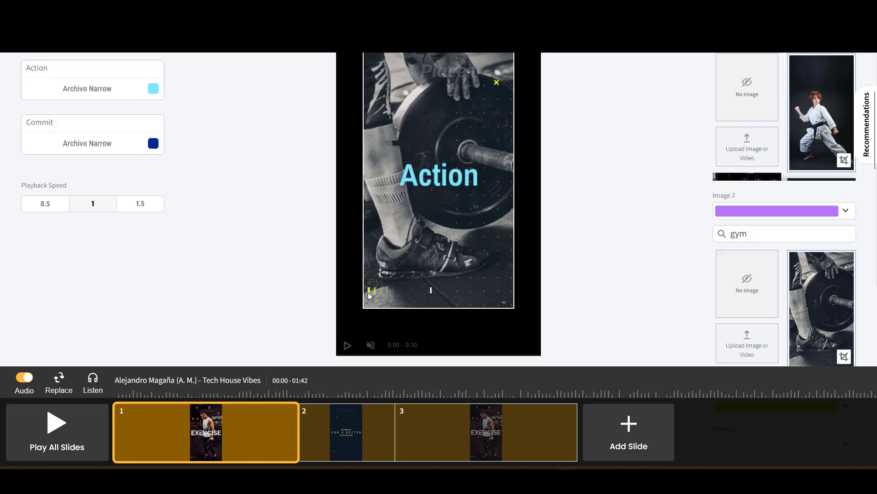
{"action": "scroll", "coordinate": [680, 288], "scroll_direction": "down", "scroll_amount": 4}
{"action": "scroll", "coordinate": [665, 259], "scroll_direction": "up", "scroll_amount": 1}
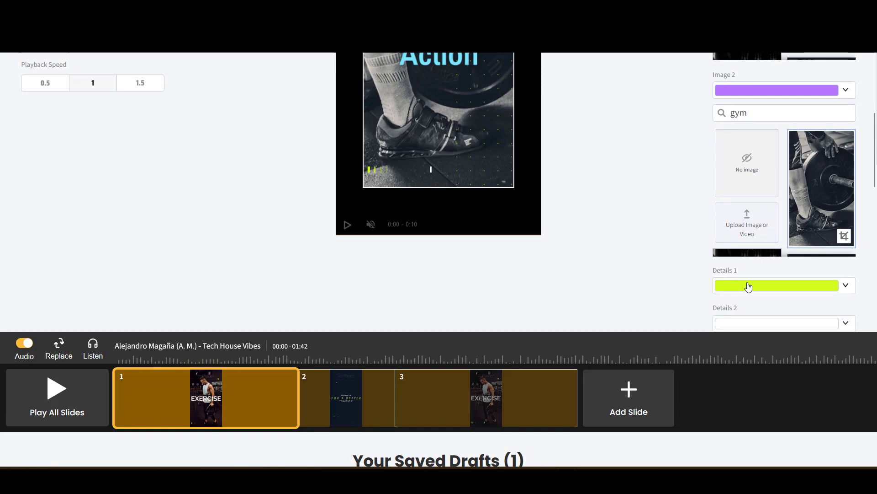
{"action": "left_click", "coordinate": [749, 286]}
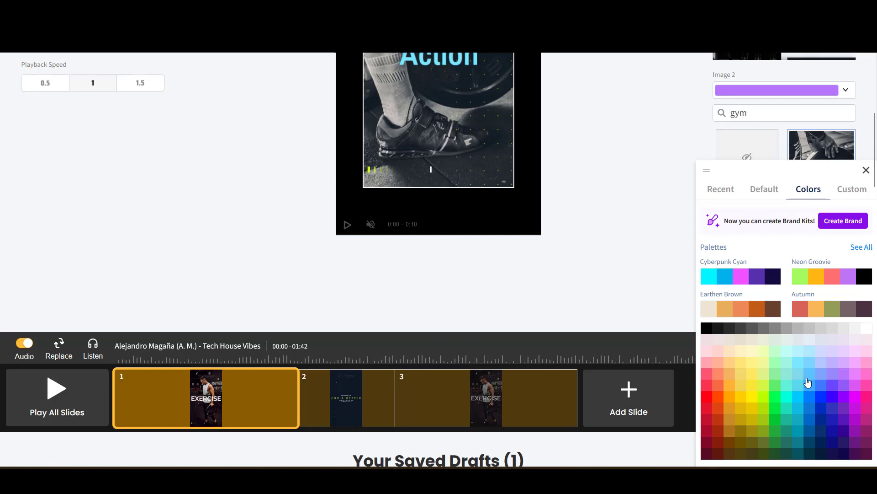
{"action": "left_click", "coordinate": [867, 375]}
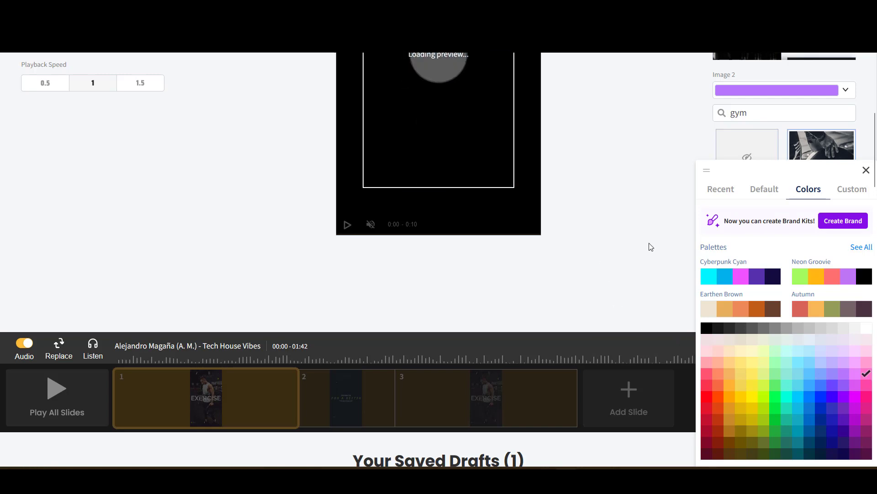
{"action": "left_click", "coordinate": [623, 249]}
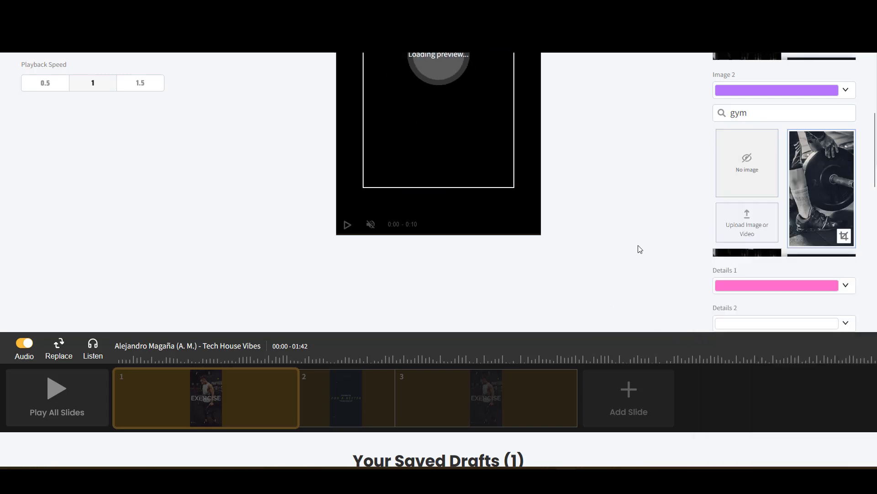
Step: Set slide 1's Details 2 color to light orange from the color grid
{"action": "left_click", "coordinate": [752, 327]}
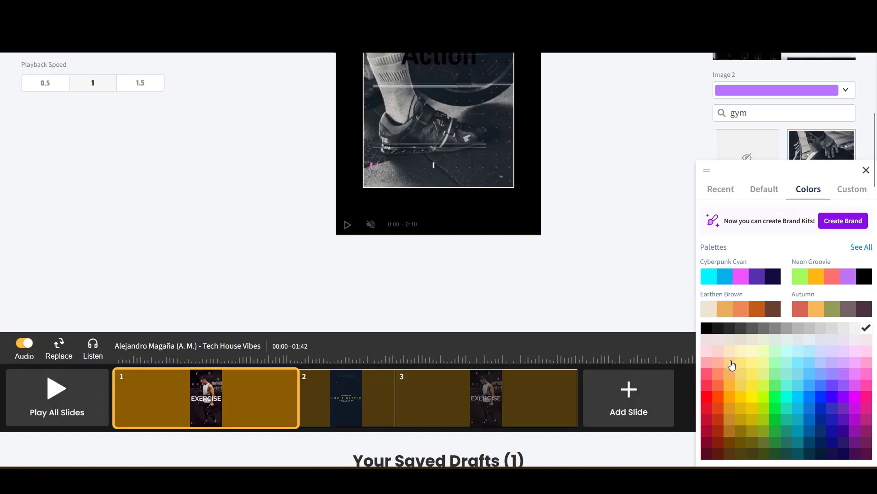
{"action": "left_click", "coordinate": [730, 363]}
{"action": "left_click", "coordinate": [568, 249]}
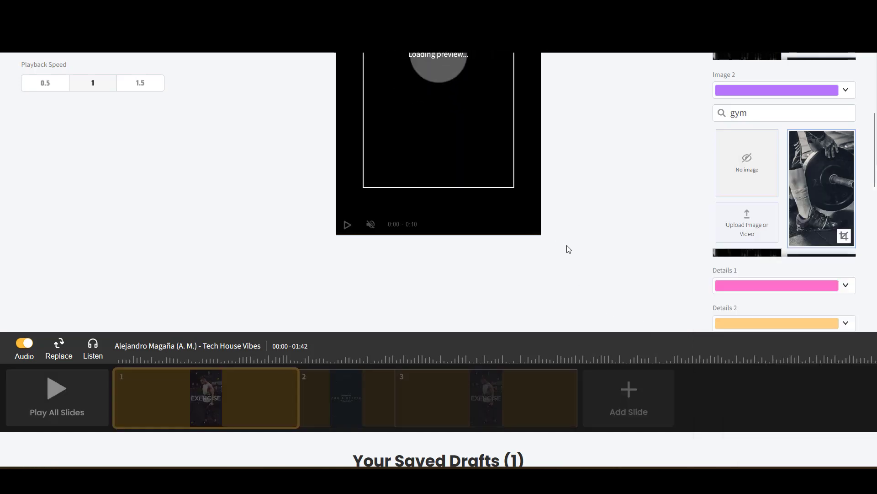
Step: Examine slide 1's preview together with its image and detail color settings
{"action": "scroll", "coordinate": [583, 215], "scroll_direction": "up", "scroll_amount": 3}
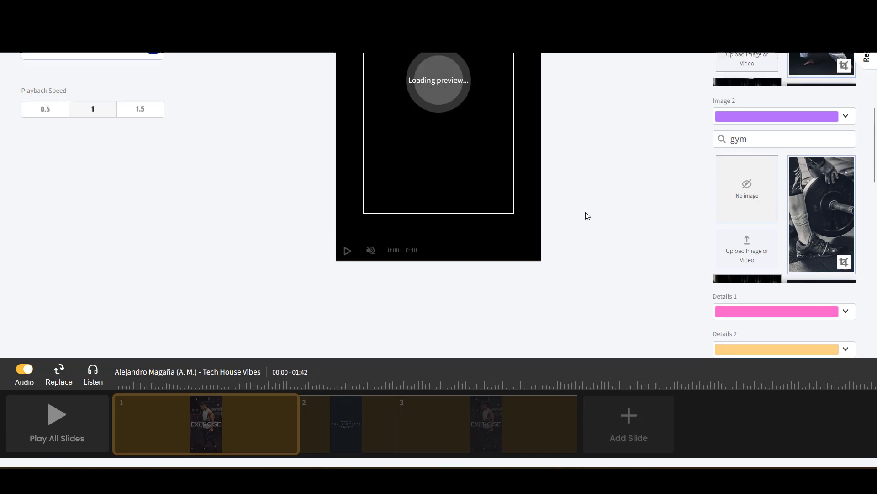
{"action": "scroll", "coordinate": [588, 213], "scroll_direction": "up", "scroll_amount": 4}
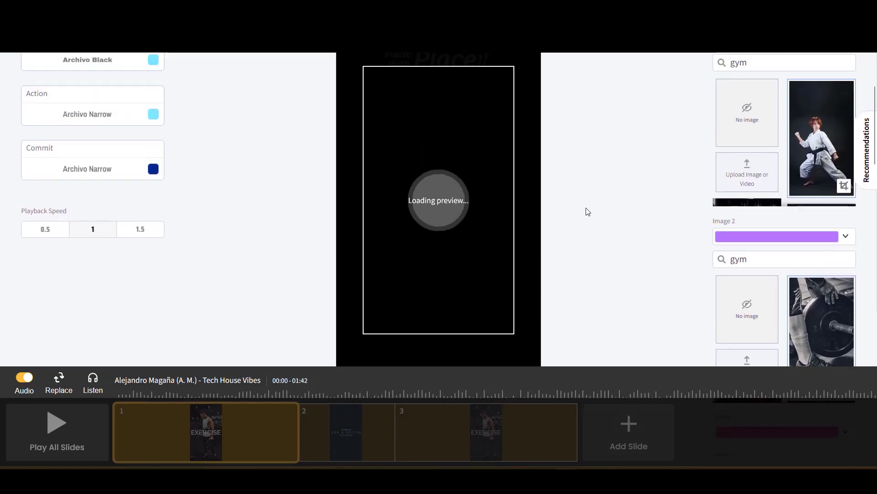
{"action": "scroll", "coordinate": [588, 211], "scroll_direction": "down", "scroll_amount": 3}
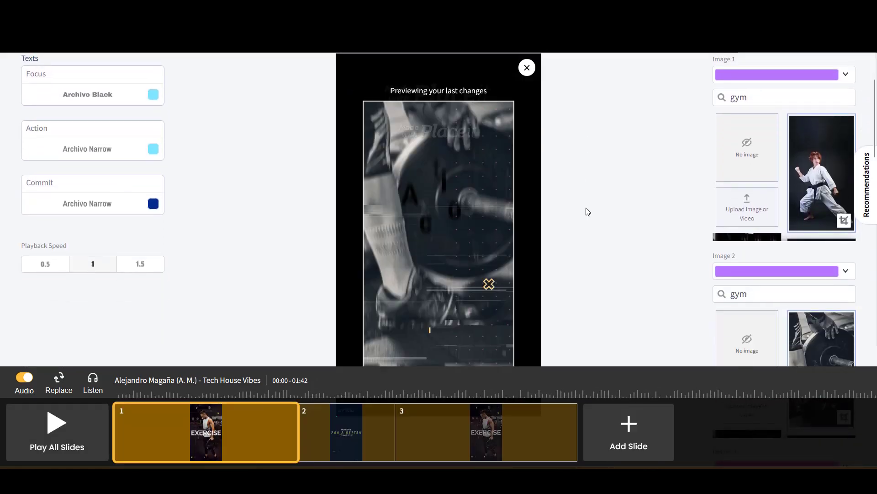
{"action": "scroll", "coordinate": [588, 211], "scroll_direction": "down", "scroll_amount": 3}
{"action": "scroll", "coordinate": [588, 212], "scroll_direction": "up", "scroll_amount": 3}
{"action": "scroll", "coordinate": [588, 212], "scroll_direction": "down", "scroll_amount": 1}
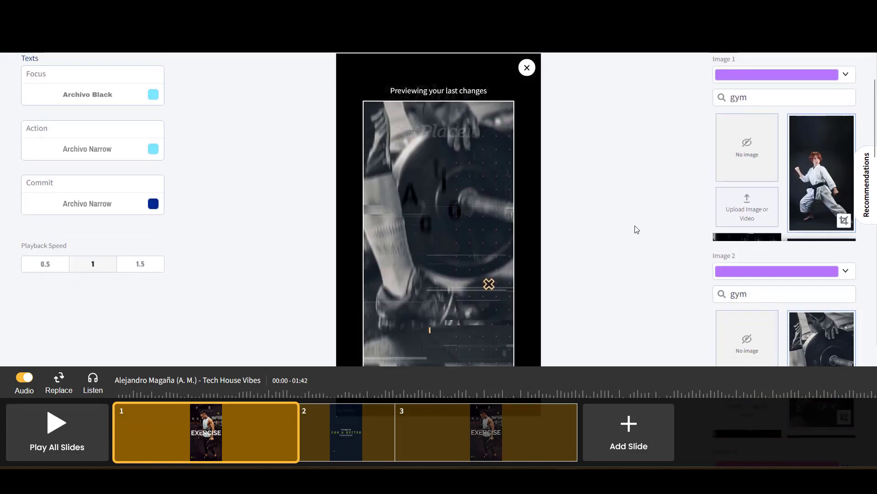
{"action": "scroll", "coordinate": [634, 257], "scroll_direction": "down", "scroll_amount": 4}
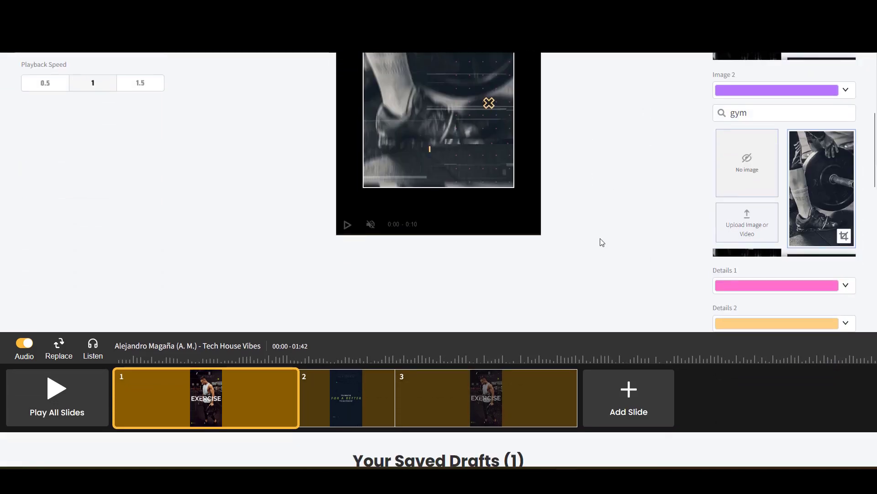
{"action": "scroll", "coordinate": [602, 236], "scroll_direction": "up", "scroll_amount": 3}
{"action": "scroll", "coordinate": [590, 242], "scroll_direction": "up", "scroll_amount": 1}
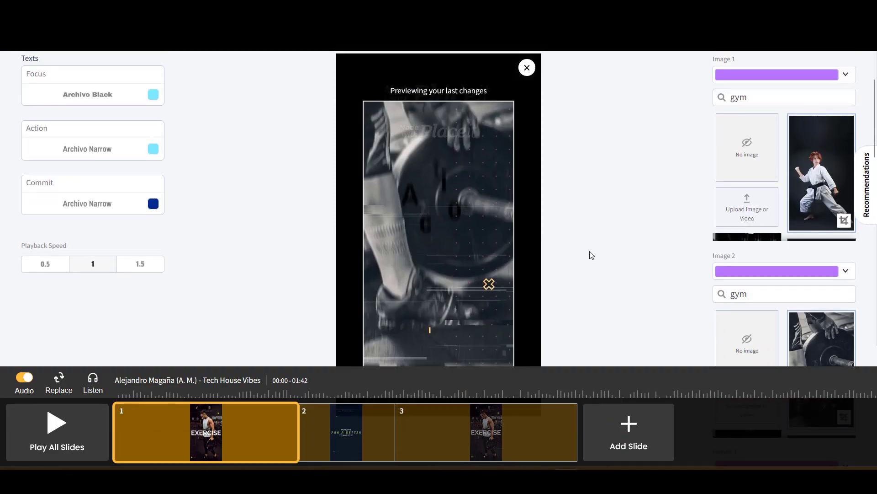
Step: Set slide 2's first Background color to light purple from the recent colors
{"action": "left_click", "coordinate": [337, 439]}
{"action": "scroll", "coordinate": [612, 231], "scroll_direction": "up", "scroll_amount": 1}
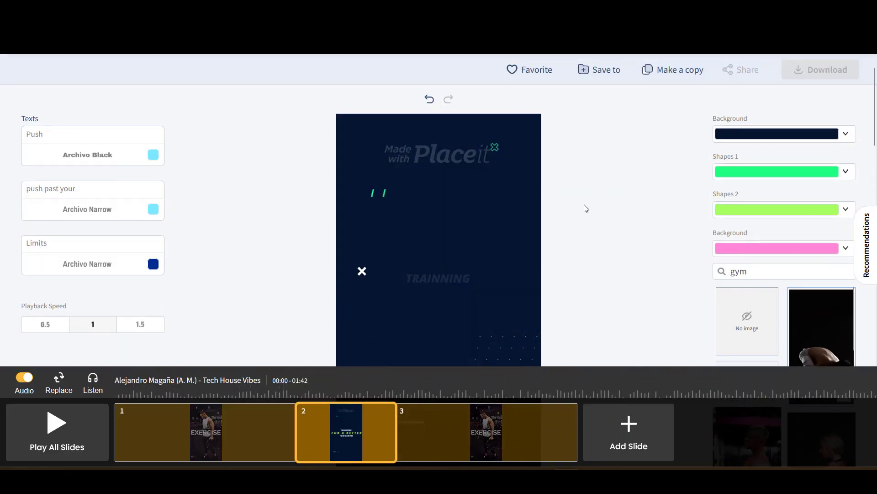
{"action": "left_click", "coordinate": [749, 135]}
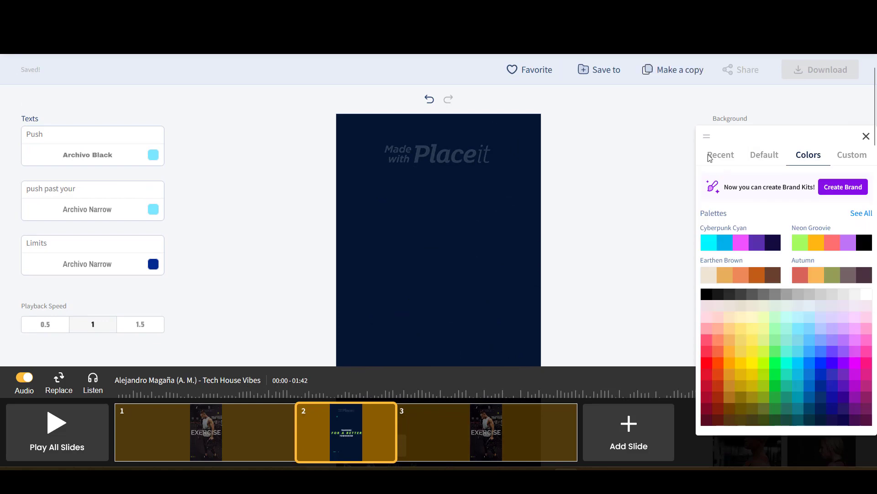
{"action": "left_click", "coordinate": [713, 157]}
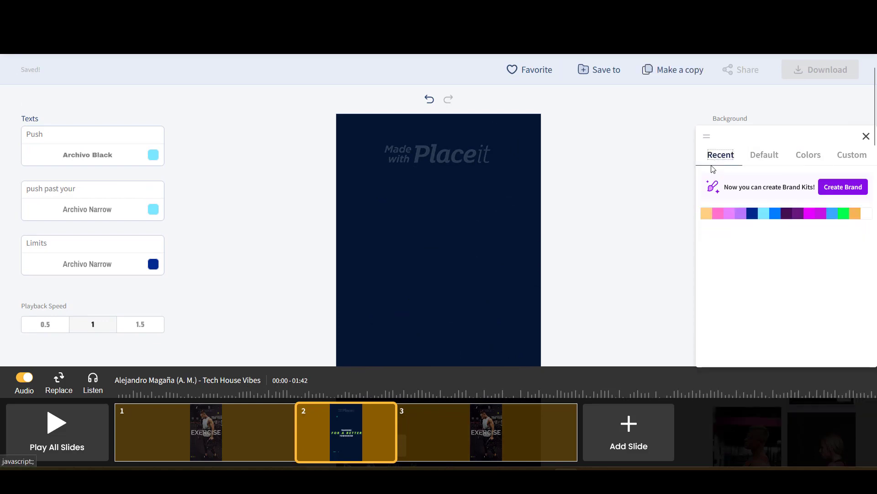
{"action": "left_click", "coordinate": [741, 214]}
Step: Try light magenta from the recent colors for slide 2's Shapes 1 and Shapes 2
{"action": "left_click", "coordinate": [748, 170]}
{"action": "left_click", "coordinate": [720, 189]}
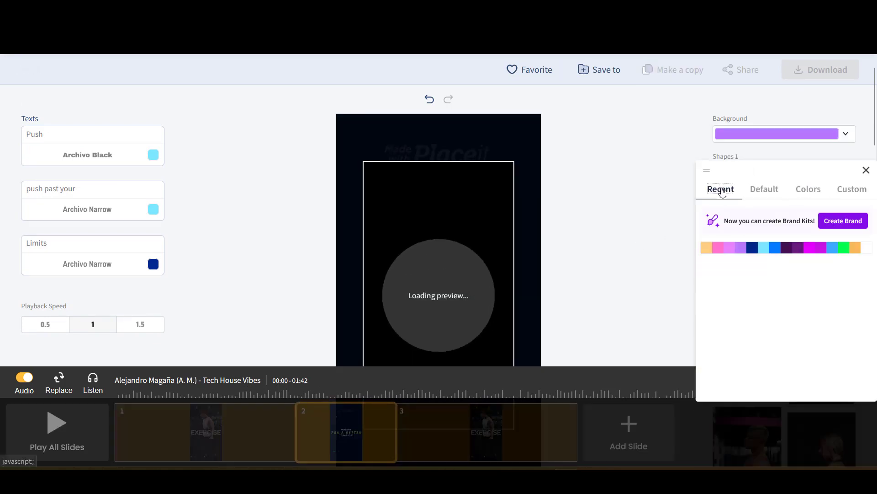
{"action": "left_click", "coordinate": [739, 249]}
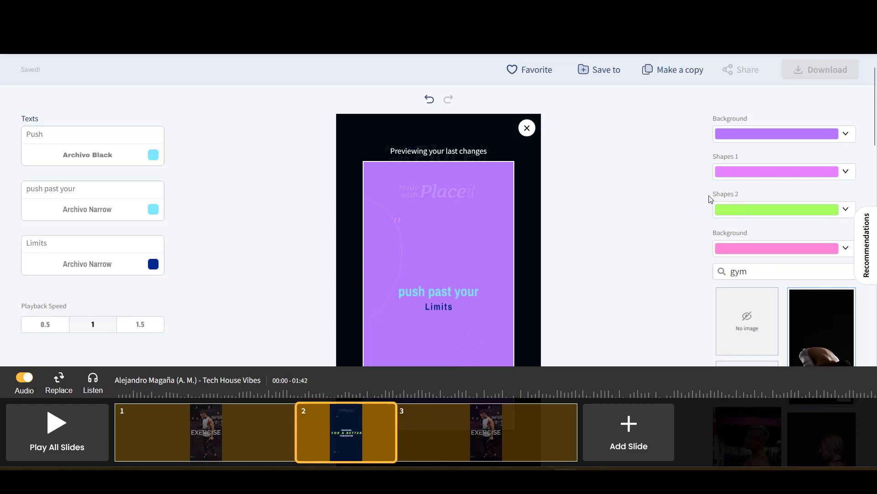
{"action": "left_click", "coordinate": [731, 210]}
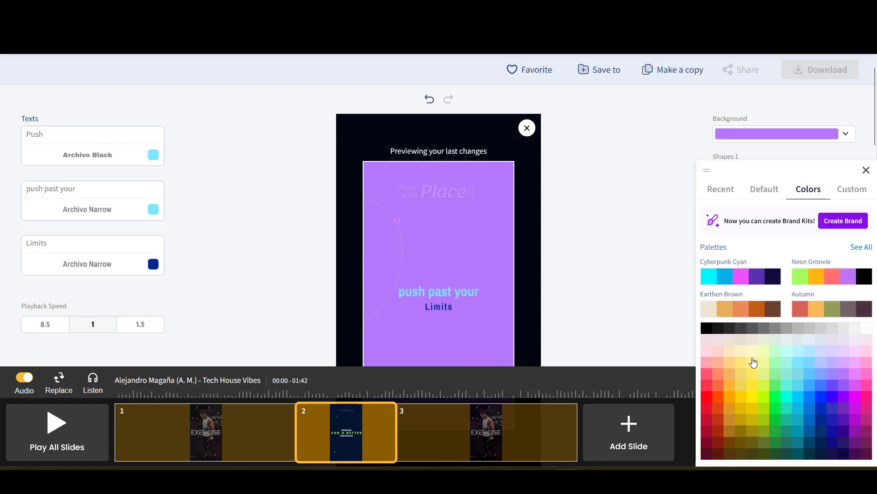
{"action": "left_click", "coordinate": [740, 277]}
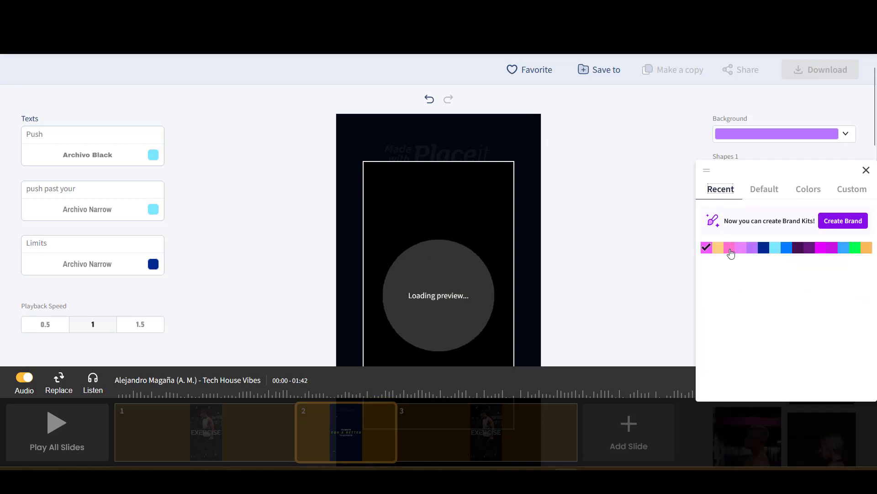
{"action": "left_click", "coordinate": [655, 256]}
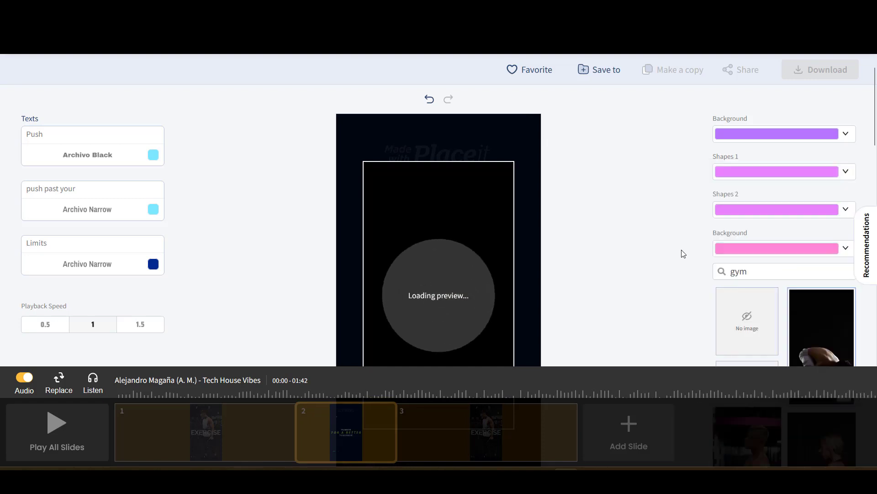
Step: Set slide 2's Shapes 1 color to light orange and its Shapes 2 color to pink from the recent colors
{"action": "left_click", "coordinate": [750, 171]}
{"action": "left_click", "coordinate": [718, 251]}
{"action": "left_click", "coordinate": [663, 266]}
{"action": "left_click", "coordinate": [762, 210]}
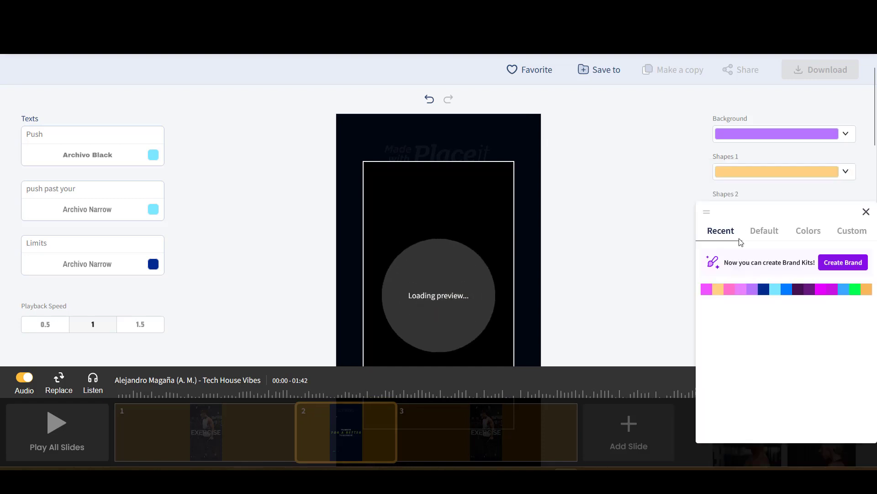
{"action": "left_click", "coordinate": [696, 249]}
Step: Set the color of slide 2's Background image setting to light purple from the recent colors
{"action": "left_click", "coordinate": [762, 248]}
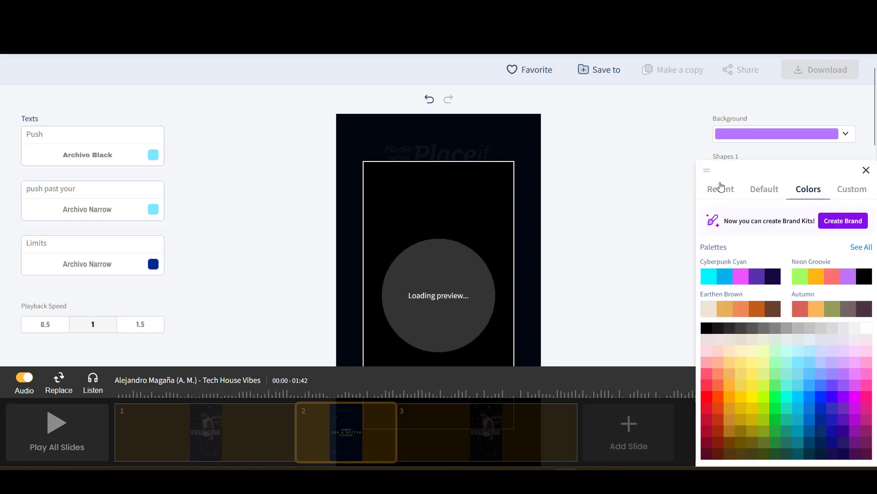
{"action": "left_click", "coordinate": [719, 187]}
{"action": "left_click", "coordinate": [750, 253]}
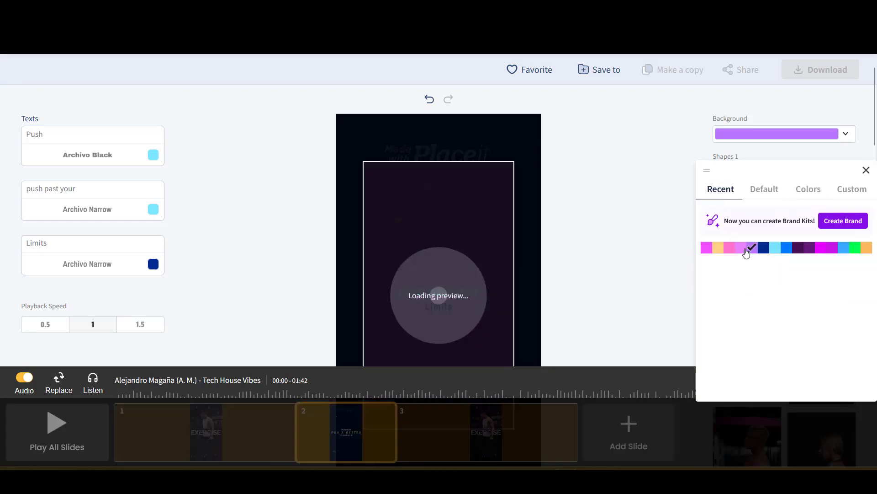
{"action": "left_click", "coordinate": [624, 240]}
{"action": "scroll", "coordinate": [621, 194], "scroll_direction": "down", "scroll_amount": 5}
{"action": "scroll", "coordinate": [621, 193], "scroll_direction": "up", "scroll_amount": 5}
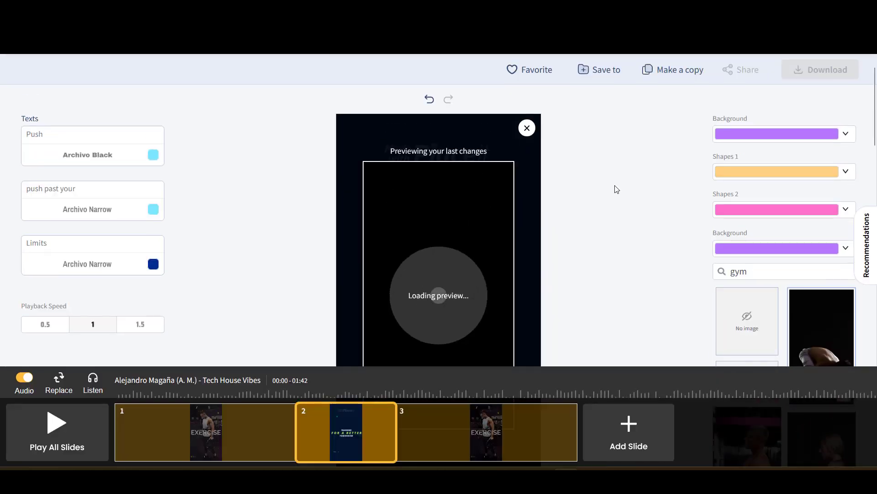
Step: Set slide 3's Image 1 color to light purple from the recent colors
{"action": "left_click", "coordinate": [553, 378]}
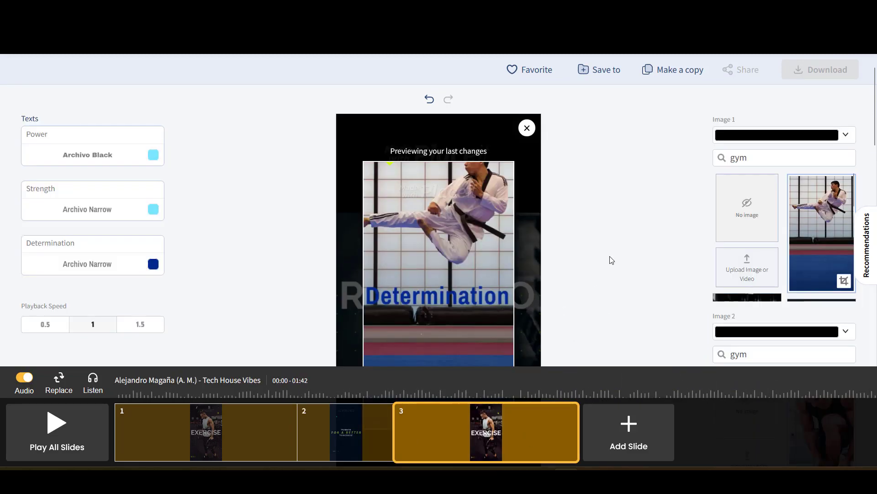
{"action": "scroll", "coordinate": [635, 267], "scroll_direction": "down", "scroll_amount": 3}
{"action": "scroll", "coordinate": [709, 171], "scroll_direction": "up", "scroll_amount": 3}
{"action": "left_click", "coordinate": [722, 188]}
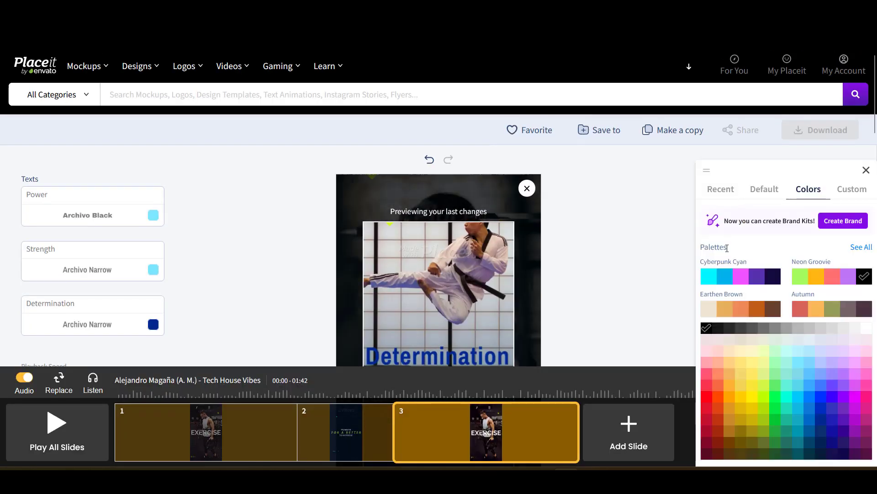
{"action": "left_click", "coordinate": [721, 188]}
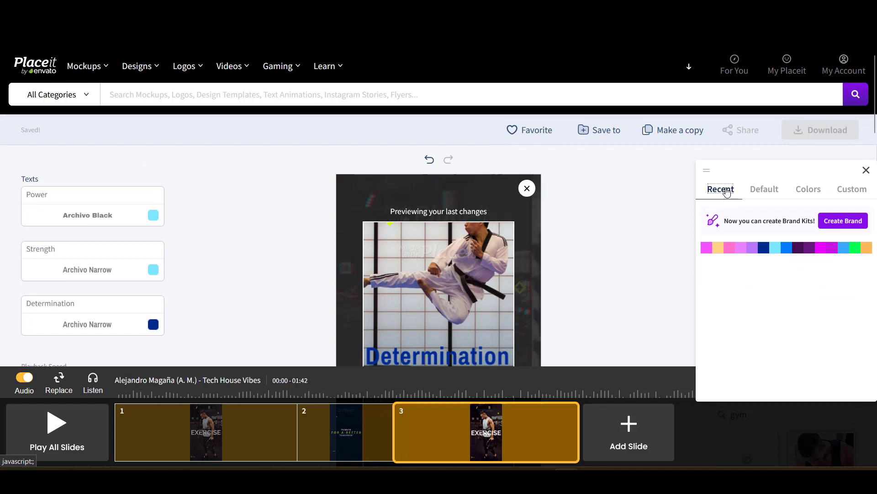
{"action": "left_click", "coordinate": [752, 248]}
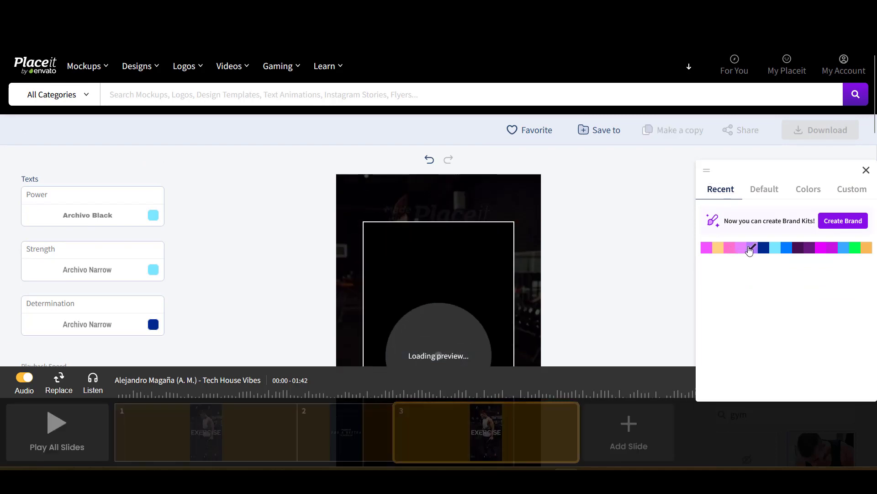
{"action": "left_click", "coordinate": [613, 259]}
Step: Set slide 3's Image 2 color to light purple from the recent colors
{"action": "scroll", "coordinate": [674, 251], "scroll_direction": "down", "scroll_amount": 5}
{"action": "scroll", "coordinate": [674, 252], "scroll_direction": "up", "scroll_amount": 2}
{"action": "left_click", "coordinate": [753, 211]}
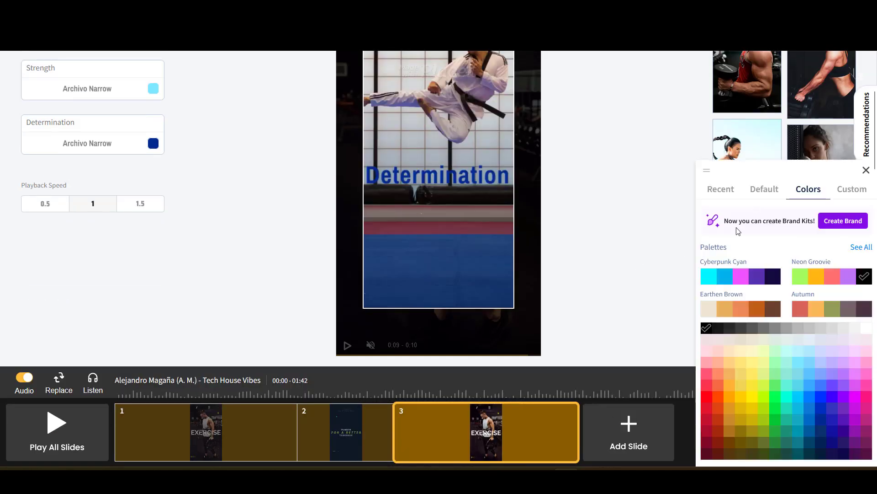
{"action": "left_click", "coordinate": [722, 187]}
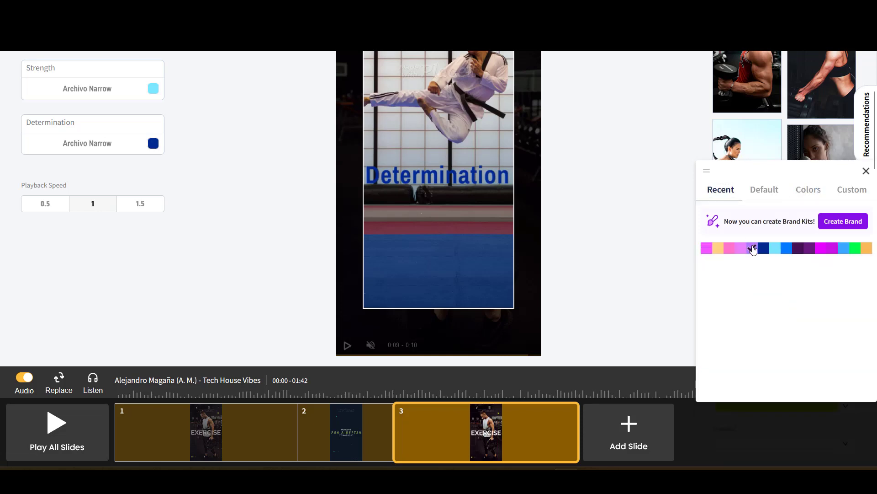
{"action": "left_click", "coordinate": [752, 247]}
{"action": "left_click", "coordinate": [698, 261]}
Step: Set slide 3's Details 1 color to light orange from the recent colors
{"action": "scroll", "coordinate": [597, 249], "scroll_direction": "down", "scroll_amount": 3}
{"action": "left_click", "coordinate": [728, 225]}
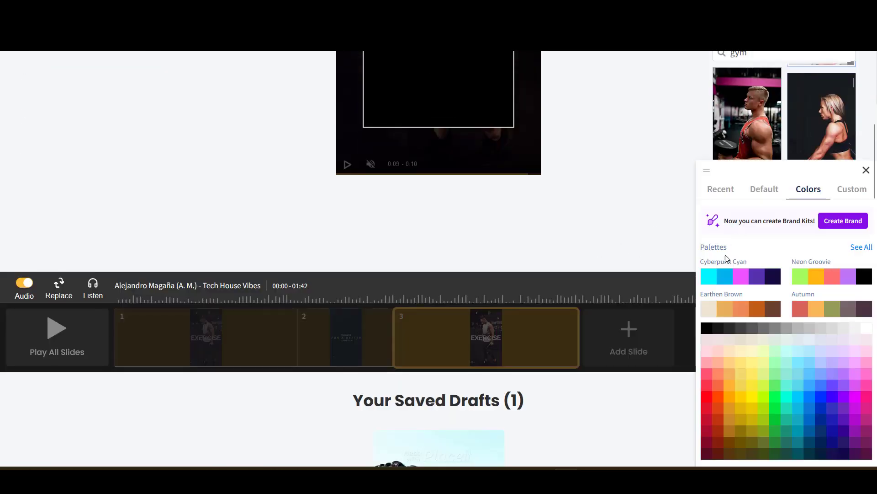
{"action": "left_click", "coordinate": [720, 197]}
{"action": "left_click", "coordinate": [719, 248]}
{"action": "left_click", "coordinate": [680, 215]}
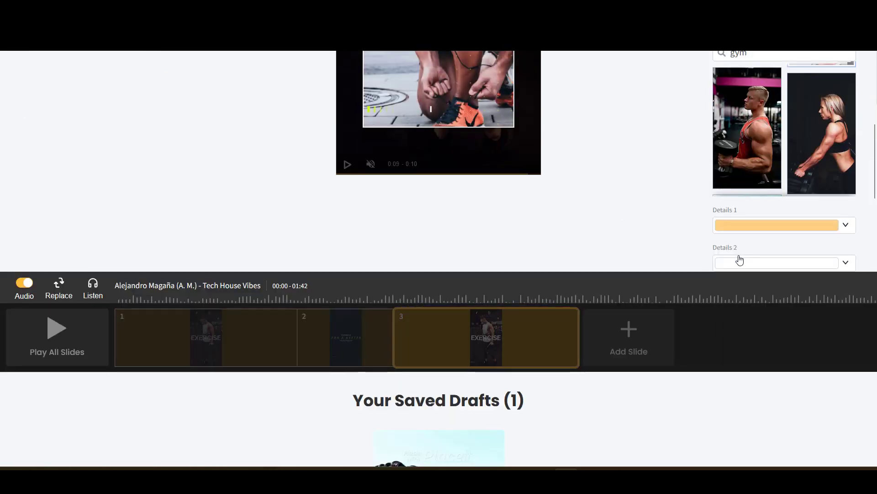
Step: Set slide 3's Details 2 color to pink from the recent colors
{"action": "left_click", "coordinate": [739, 259]}
{"action": "left_click", "coordinate": [721, 195]}
{"action": "left_click", "coordinate": [730, 248]}
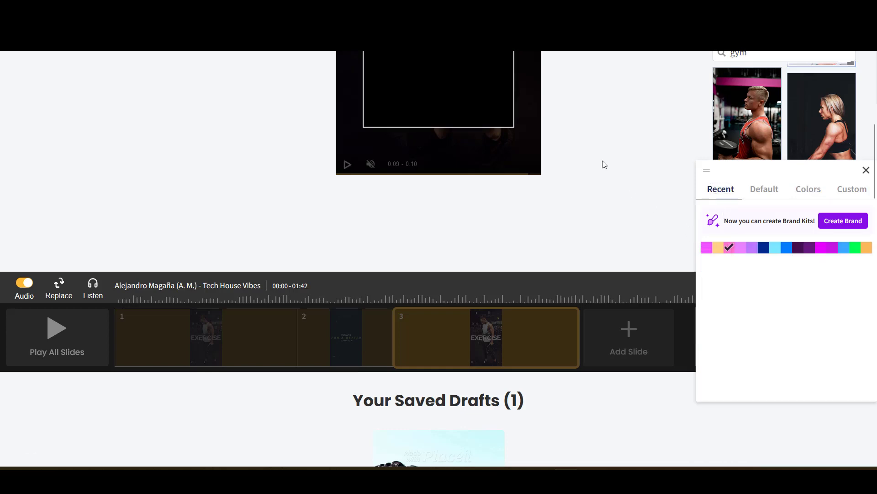
{"action": "scroll", "coordinate": [603, 164], "scroll_direction": "up", "scroll_amount": 15}
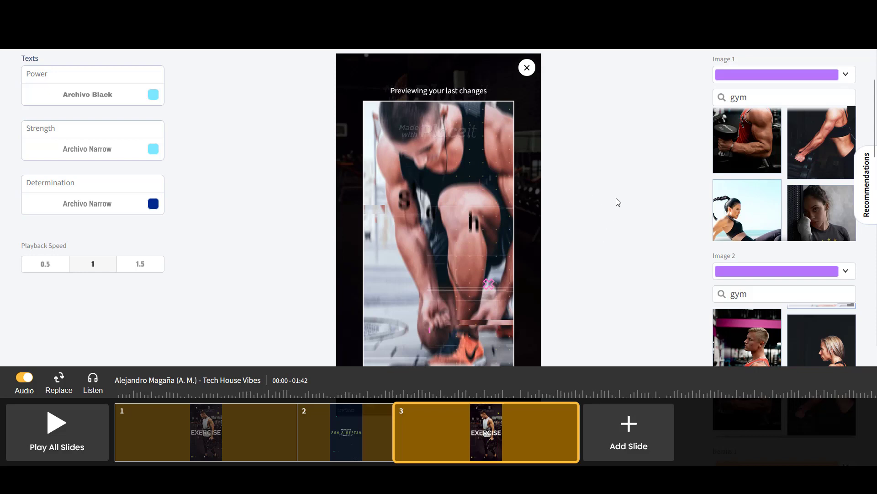
Step: Examine the updated previews and color settings of slide 3 and slide 2
{"action": "scroll", "coordinate": [613, 162], "scroll_direction": "up", "scroll_amount": 3}
{"action": "scroll", "coordinate": [617, 167], "scroll_direction": "down", "scroll_amount": 3}
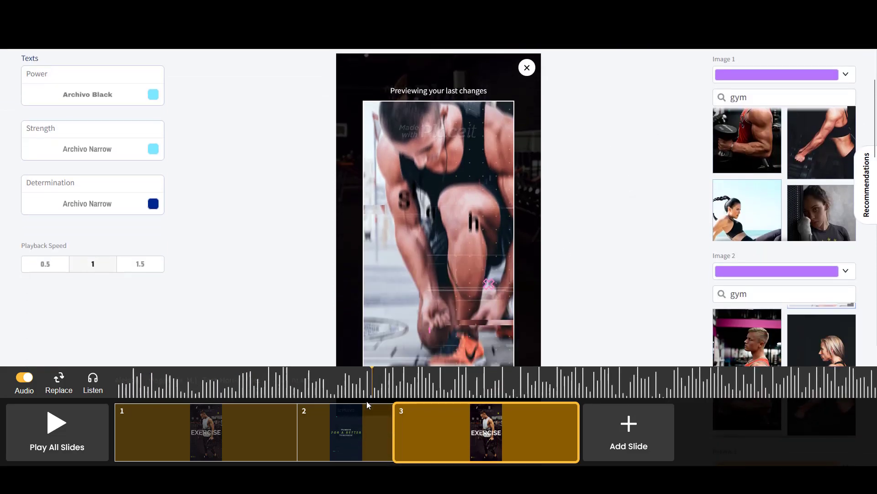
{"action": "left_click", "coordinate": [348, 433]}
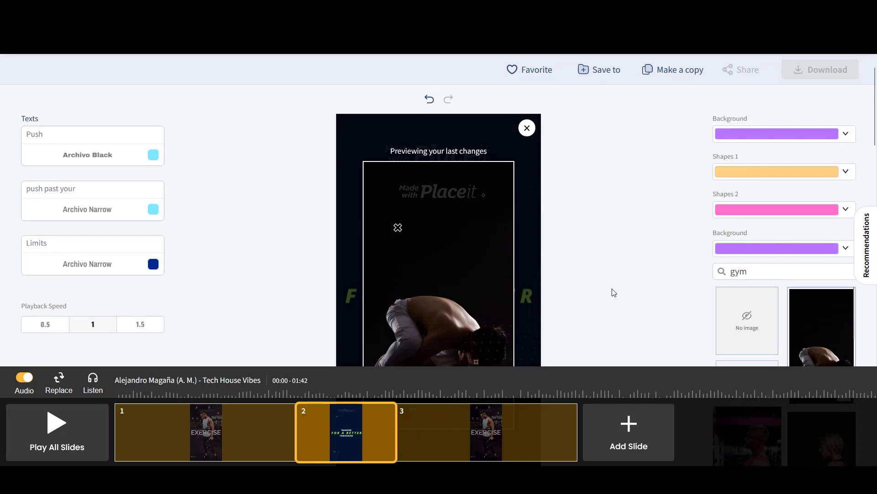
{"action": "scroll", "coordinate": [611, 292], "scroll_direction": "down", "scroll_amount": 5}
{"action": "scroll", "coordinate": [615, 288], "scroll_direction": "up", "scroll_amount": 6}
{"action": "scroll", "coordinate": [629, 274], "scroll_direction": "up", "scroll_amount": 1}
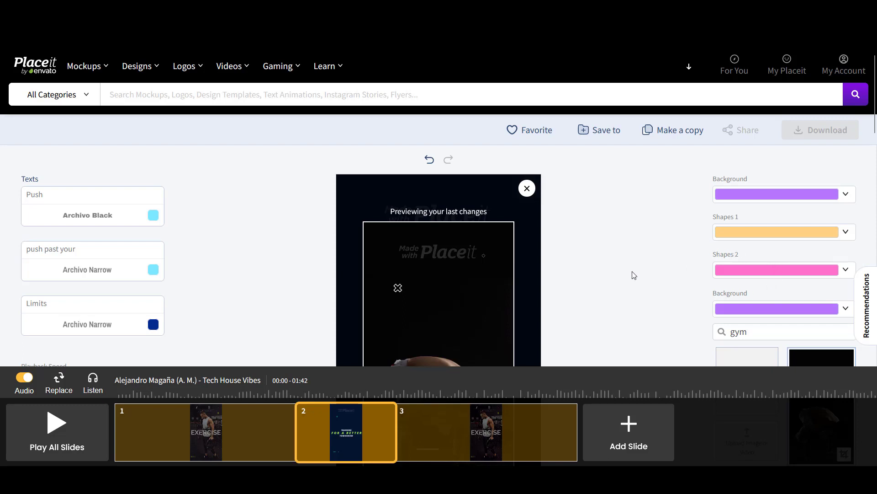
{"action": "scroll", "coordinate": [620, 273], "scroll_direction": "down", "scroll_amount": 3}
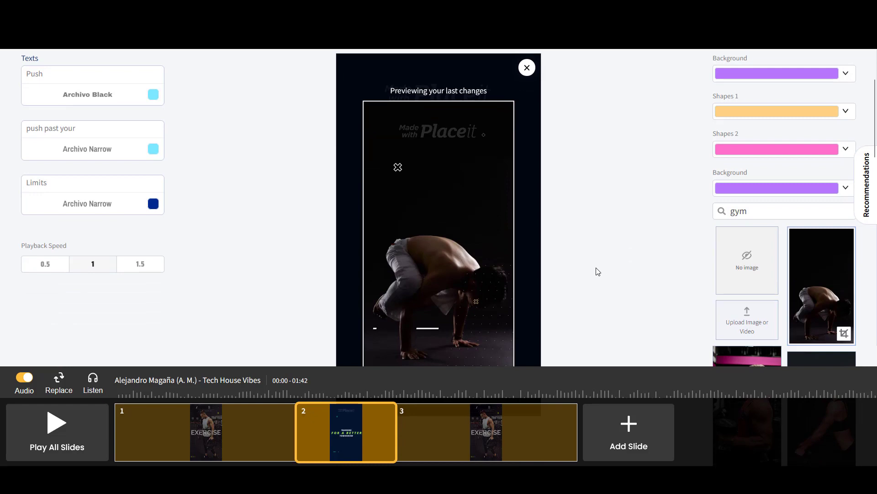
{"action": "scroll", "coordinate": [596, 268], "scroll_direction": "up", "scroll_amount": 2}
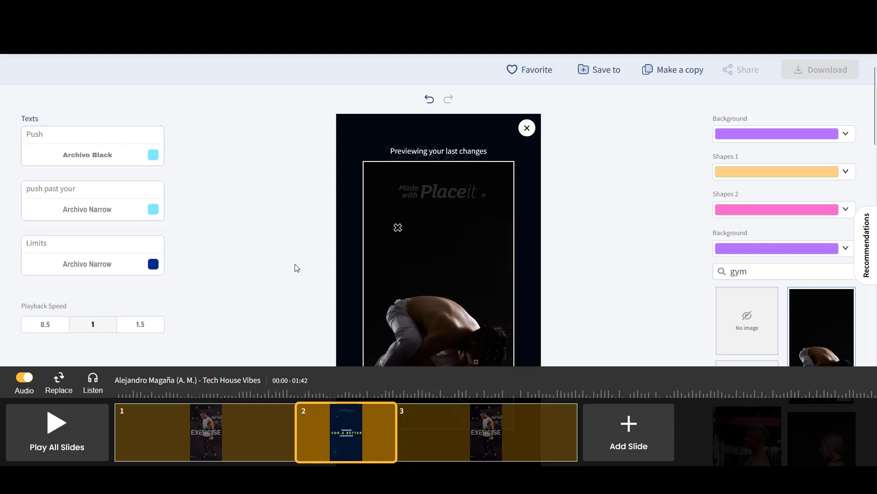
Step: Play part of the combined preview of all slides, pause it and close the preview
{"action": "left_click", "coordinate": [66, 437]}
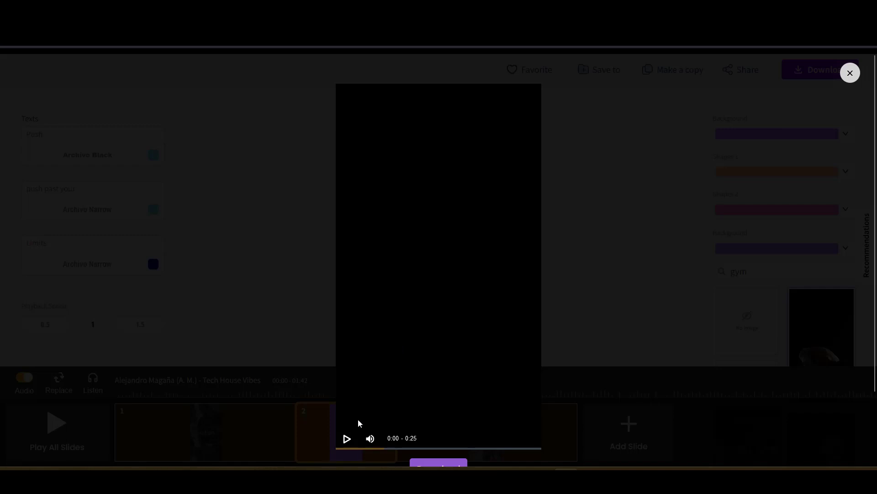
{"action": "left_click", "coordinate": [346, 440]}
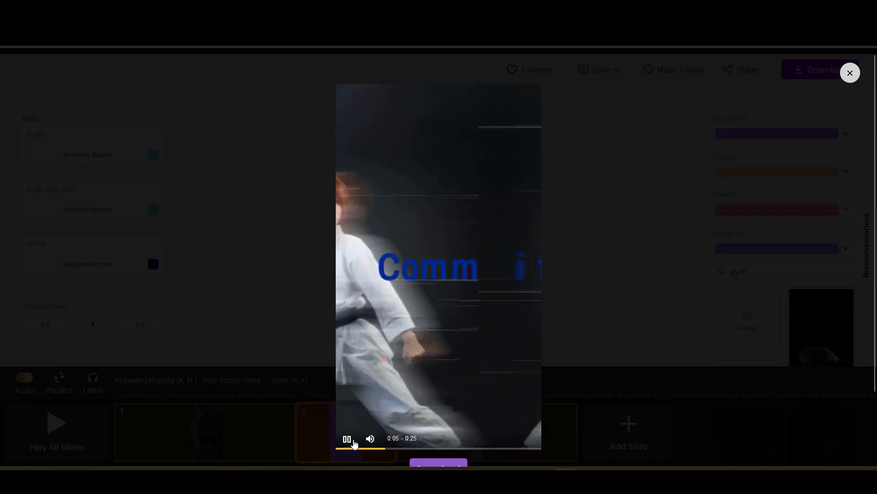
{"action": "left_click", "coordinate": [347, 439]}
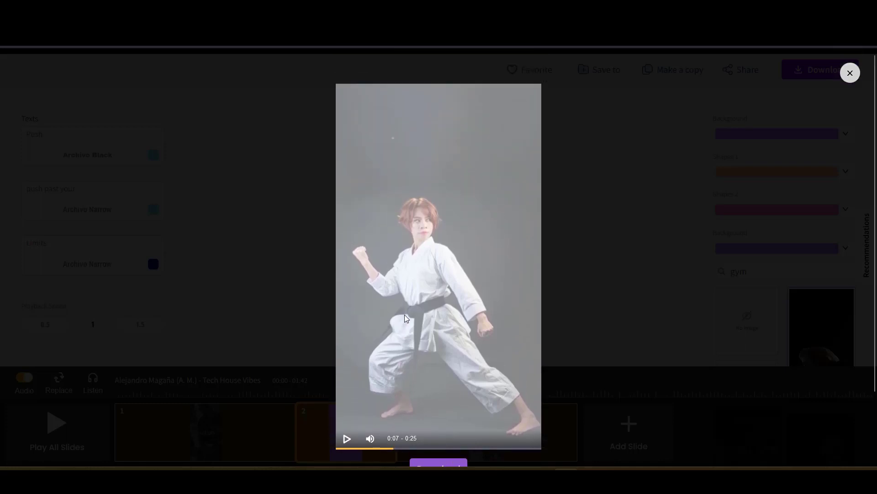
{"action": "left_click", "coordinate": [849, 73]}
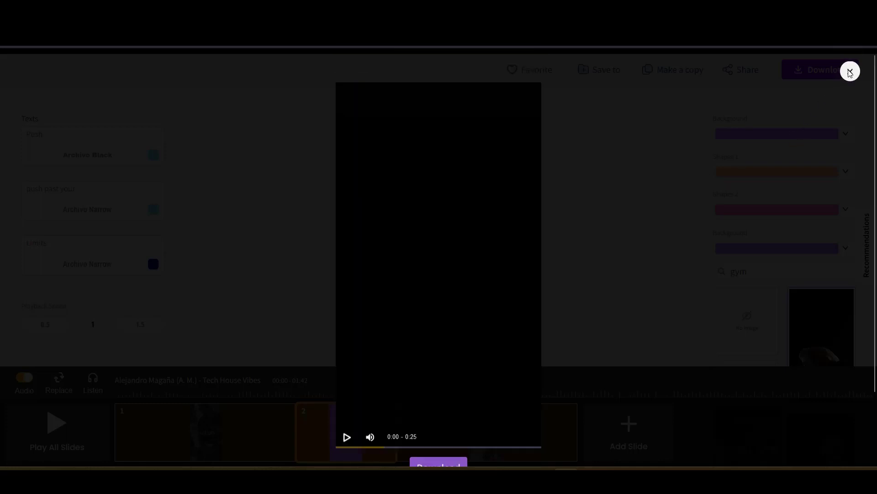
Step: Try a playback speed of 1.5 on slide 2 and change it to 0.5
{"action": "scroll", "coordinate": [282, 290], "scroll_direction": "down", "scroll_amount": 3}
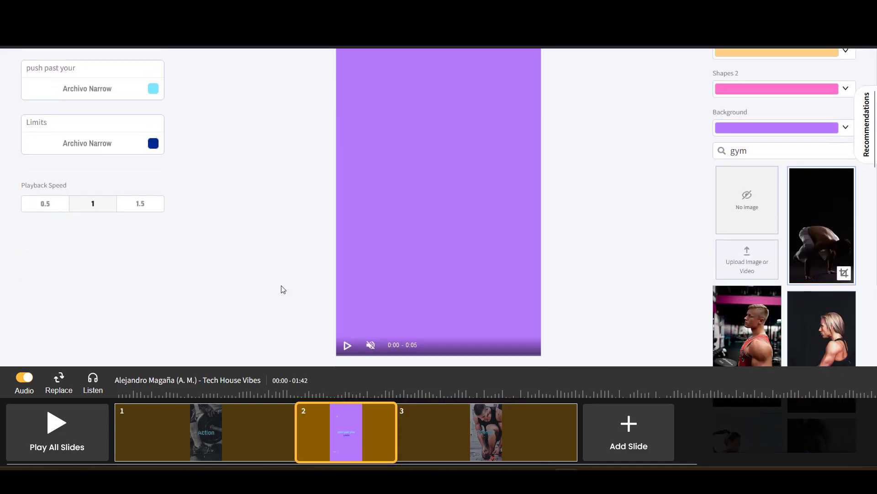
{"action": "scroll", "coordinate": [282, 289], "scroll_direction": "up", "scroll_amount": 3}
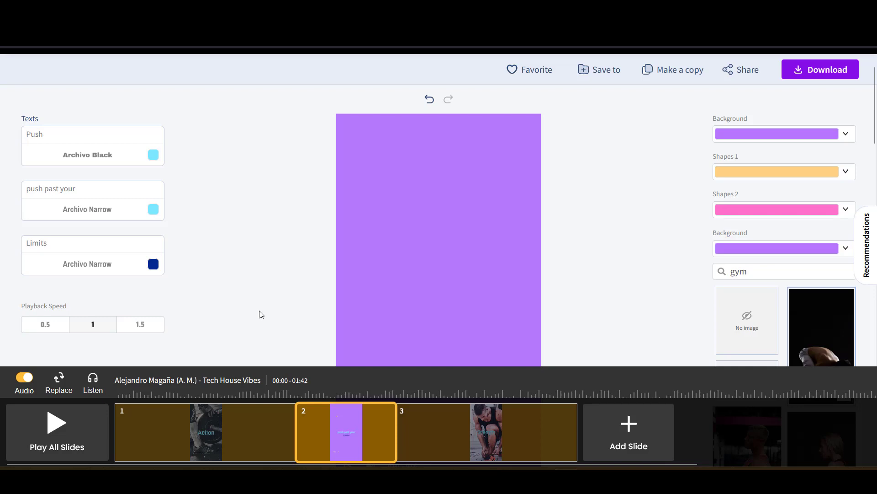
{"action": "scroll", "coordinate": [261, 314], "scroll_direction": "down", "scroll_amount": 1}
{"action": "scroll", "coordinate": [265, 301], "scroll_direction": "up", "scroll_amount": 1}
{"action": "left_click", "coordinate": [147, 330]}
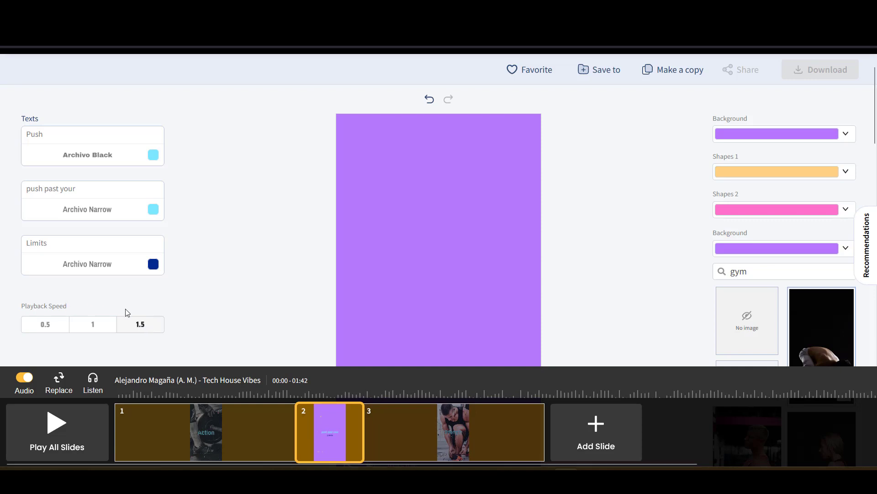
{"action": "left_click", "coordinate": [45, 324]}
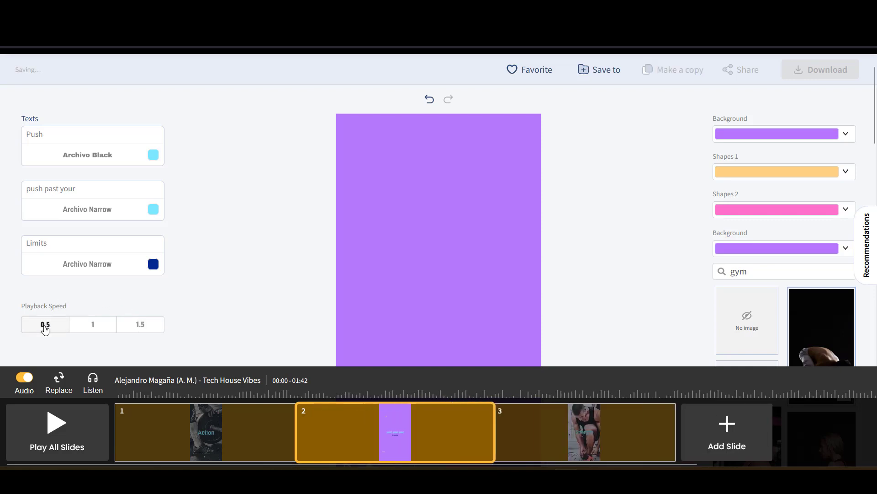
Step: Try playback speeds of 1.5 and 1 on slide 2 and set it back to 0.5
{"action": "left_click", "coordinate": [146, 328]}
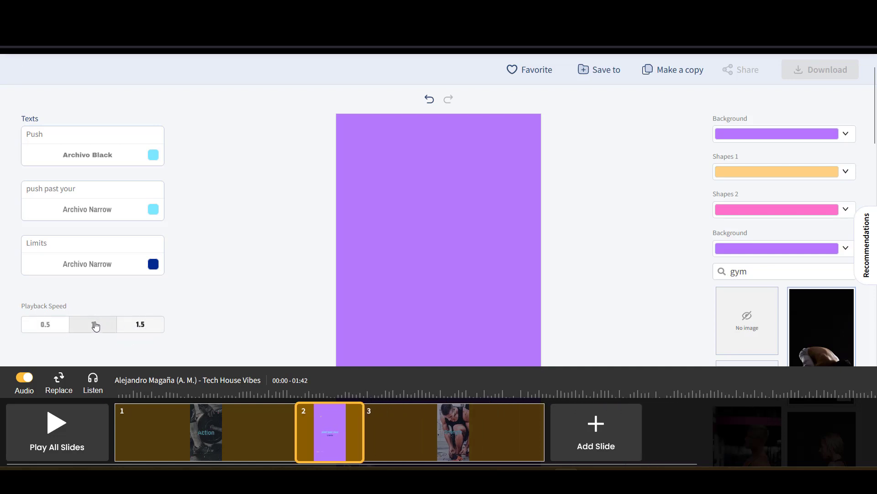
{"action": "left_click", "coordinate": [94, 325]}
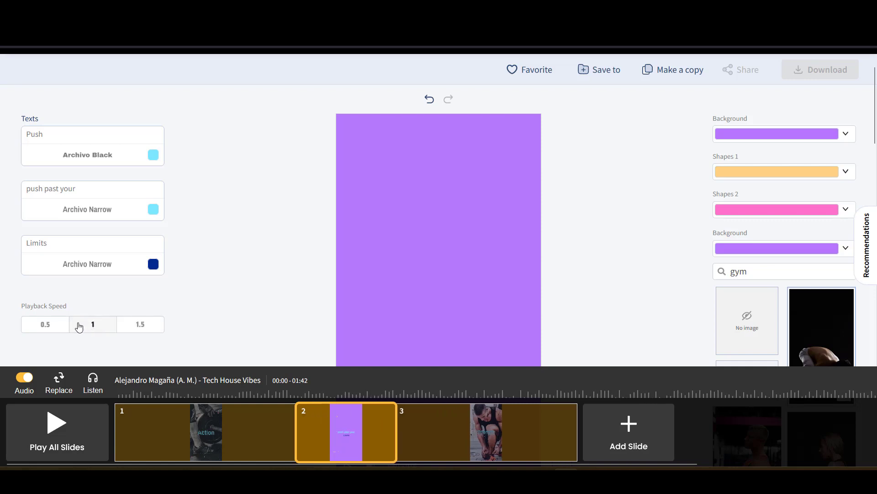
{"action": "left_click", "coordinate": [46, 328]}
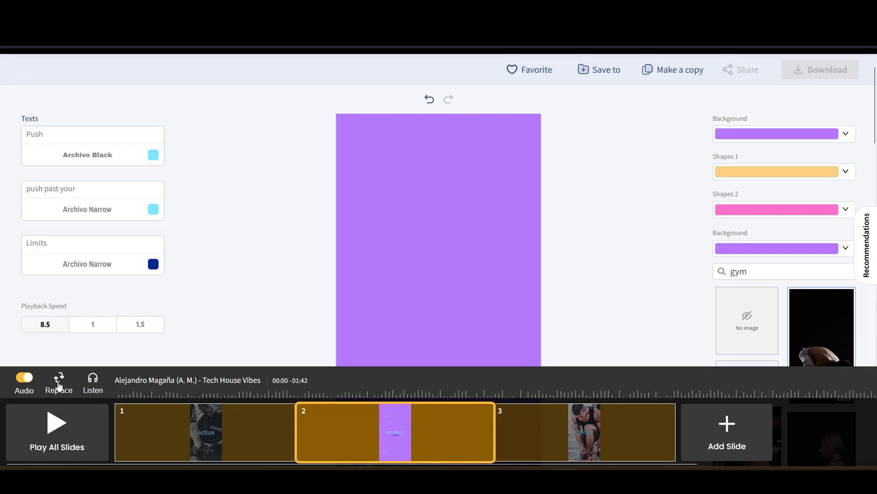
Step: Open the audio library to replace the soundtrack, browse the tags and filter the tracks by Aerobics
{"action": "left_click", "coordinate": [59, 387]}
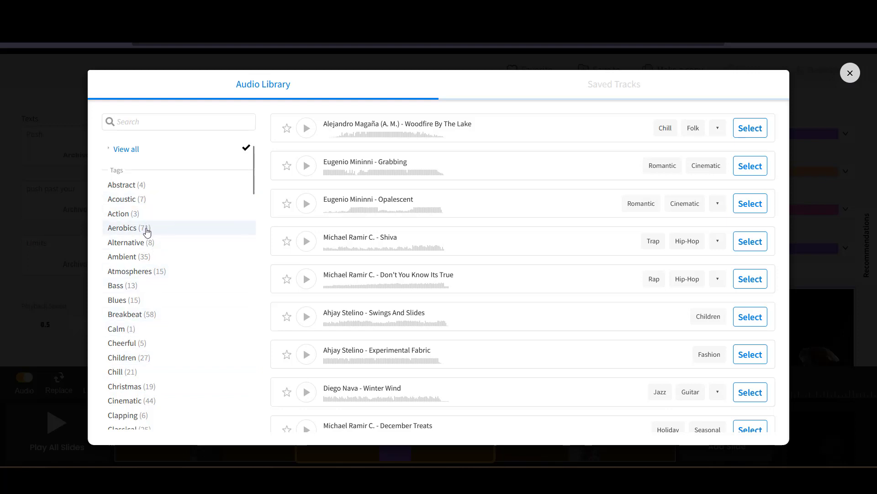
{"action": "scroll", "coordinate": [149, 243], "scroll_direction": "down", "scroll_amount": 3}
{"action": "scroll", "coordinate": [145, 275], "scroll_direction": "down", "scroll_amount": 2}
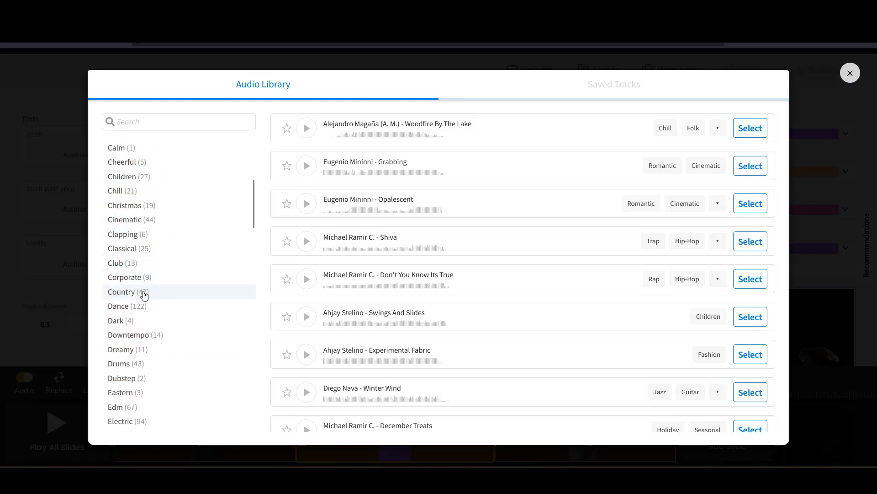
{"action": "scroll", "coordinate": [144, 293], "scroll_direction": "up", "scroll_amount": 5}
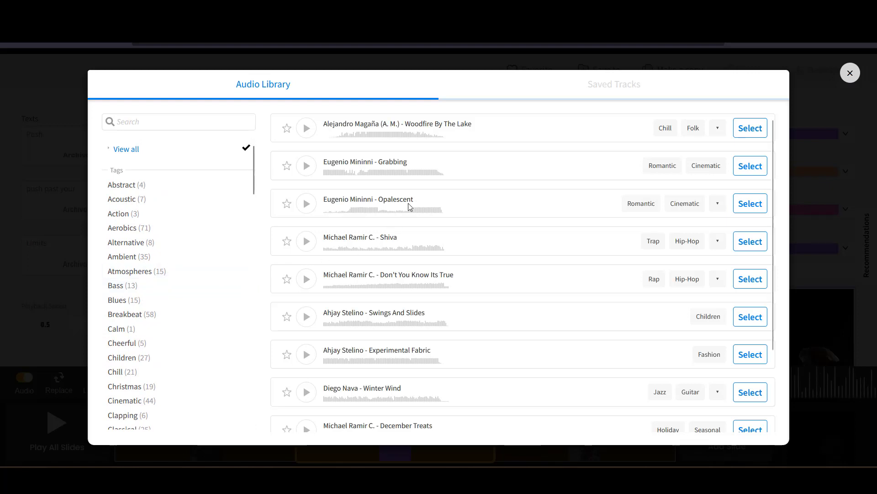
{"action": "scroll", "coordinate": [393, 221], "scroll_direction": "down", "scroll_amount": 3}
{"action": "scroll", "coordinate": [383, 230], "scroll_direction": "up", "scroll_amount": 3}
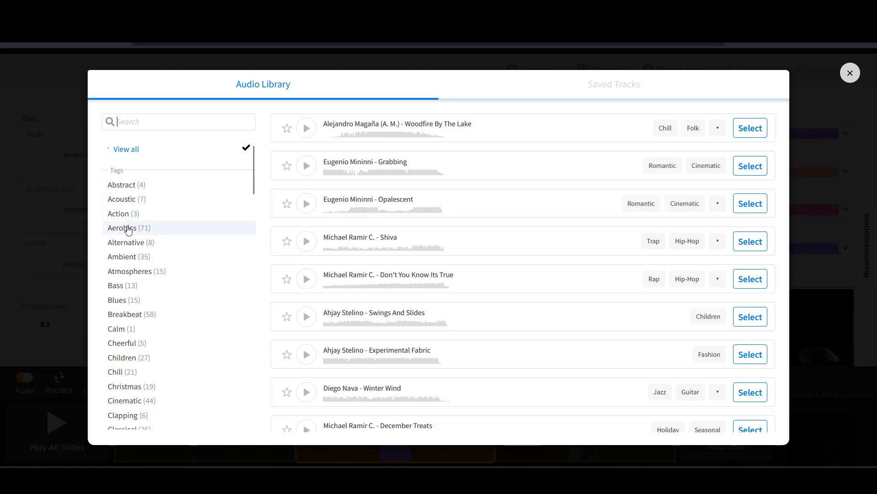
{"action": "left_click", "coordinate": [127, 229]}
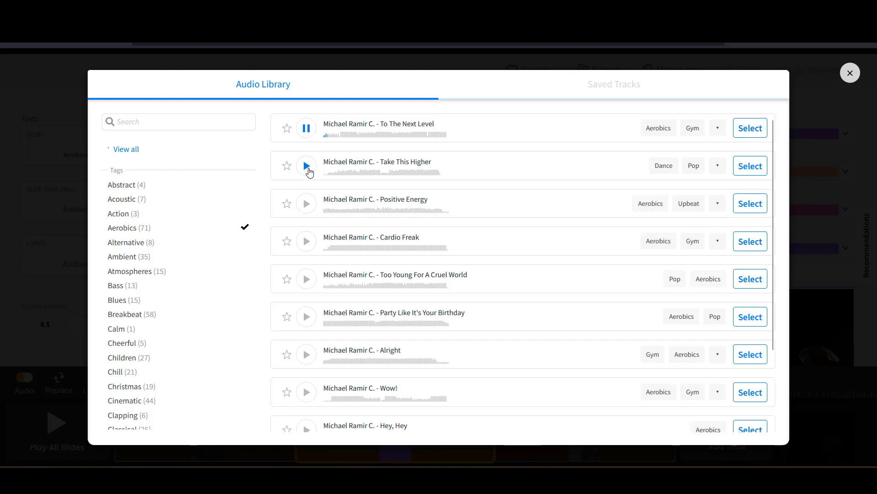
Step: Listen to Take This Higher, Positive Energy and Cardio Freak, and choose Cardio Freak as the video's soundtrack
{"action": "left_click", "coordinate": [308, 168]}
{"action": "left_click", "coordinate": [307, 209]}
{"action": "left_click", "coordinate": [307, 243]}
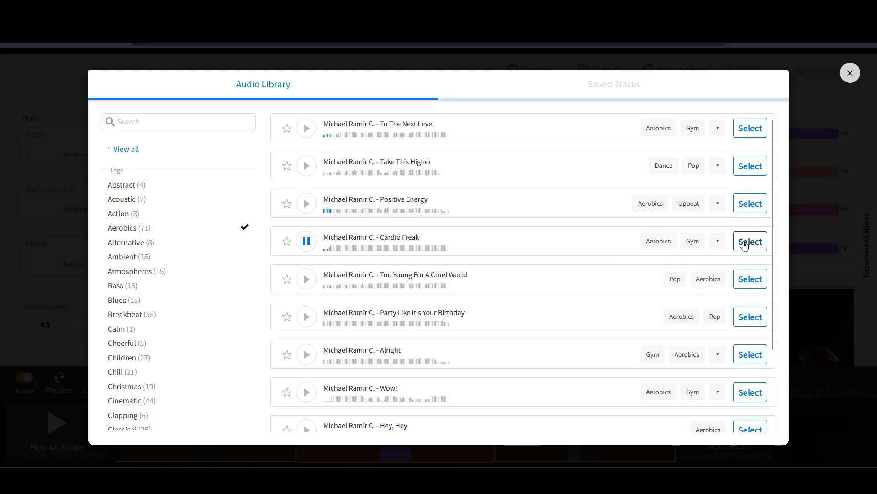
{"action": "left_click", "coordinate": [750, 243]}
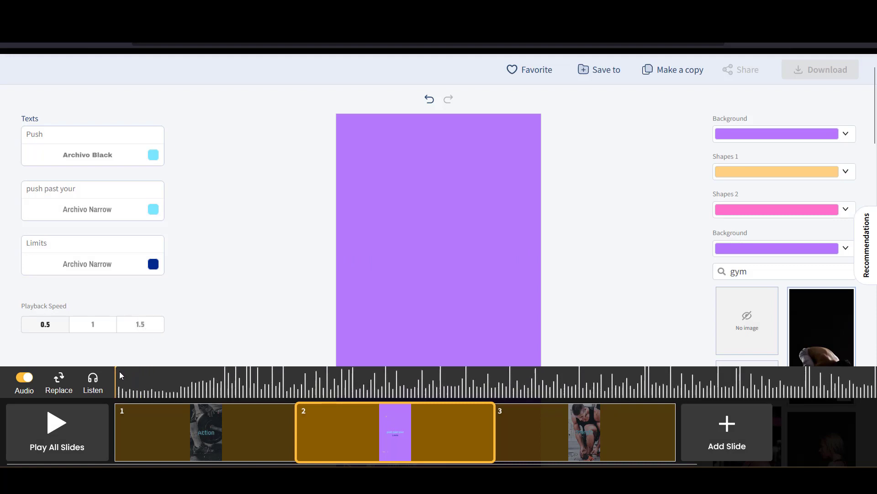
Step: Listen briefly to the new soundtrack, pause it, and switch the audio off and back on
{"action": "left_click", "coordinate": [93, 381]}
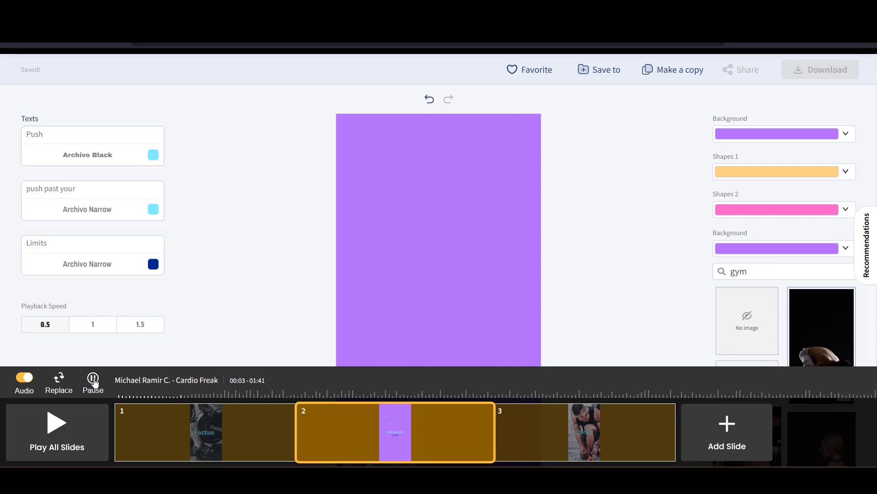
{"action": "left_click", "coordinate": [93, 380]}
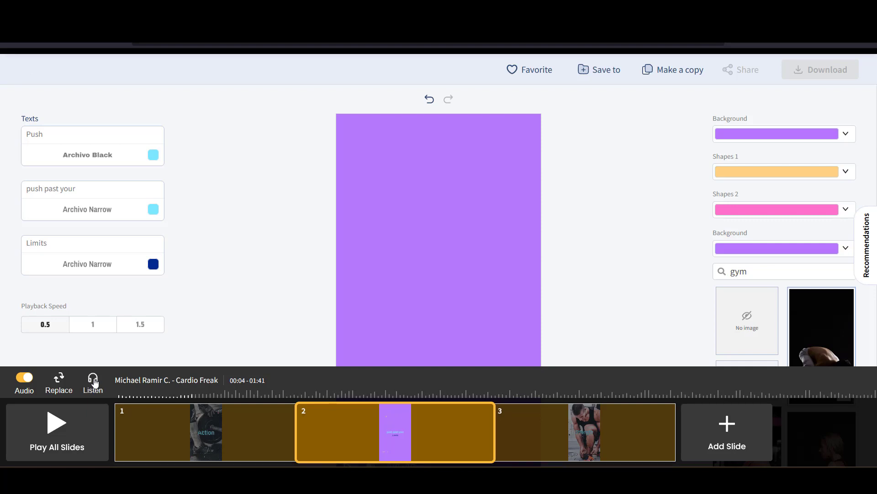
{"action": "left_click", "coordinate": [24, 378]}
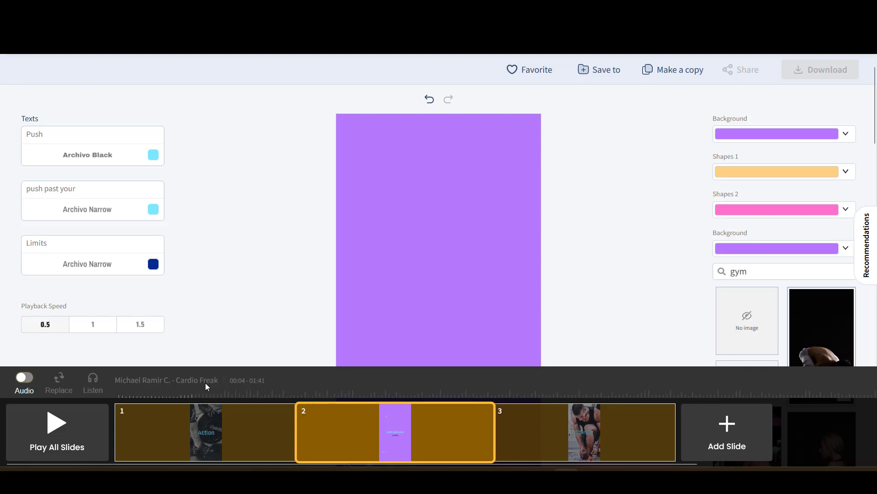
{"action": "left_click", "coordinate": [29, 380]}
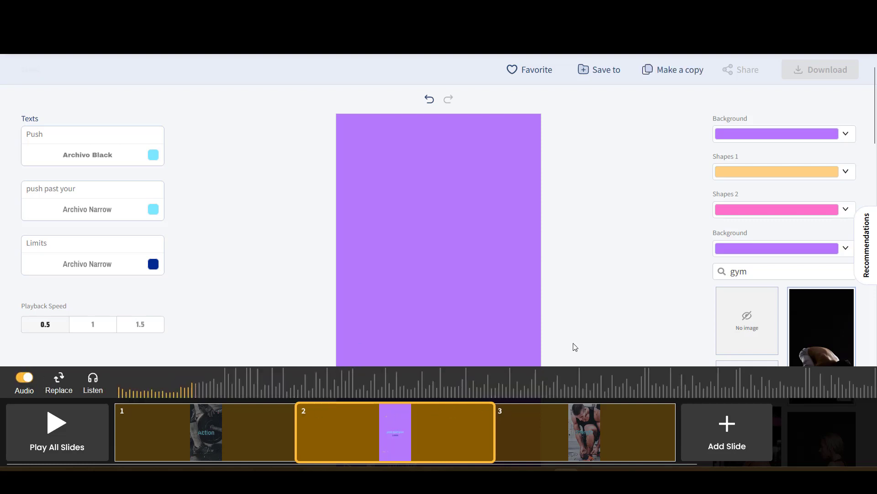
Step: Merge all slides into a combined preview and play it with the soundtrack, adjusting the volume
{"action": "scroll", "coordinate": [614, 297], "scroll_direction": "down", "scroll_amount": 5}
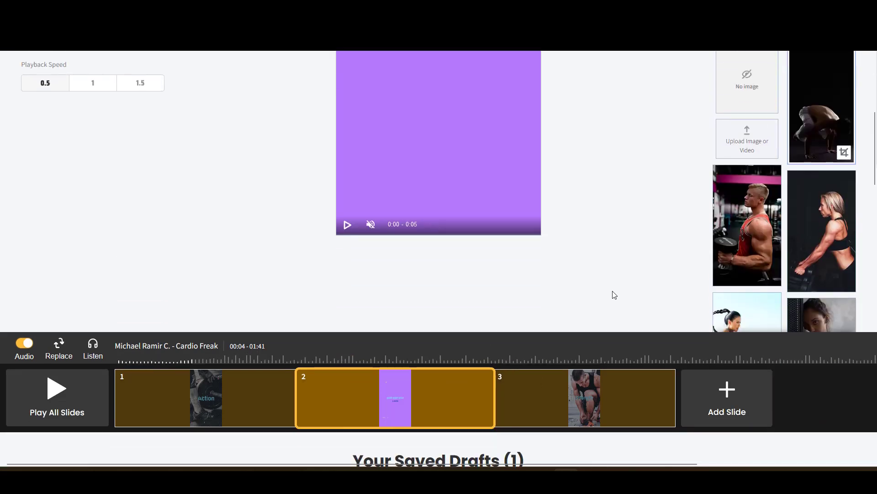
{"action": "scroll", "coordinate": [614, 295], "scroll_direction": "up", "scroll_amount": 2}
{"action": "scroll", "coordinate": [614, 294], "scroll_direction": "up", "scroll_amount": 3}
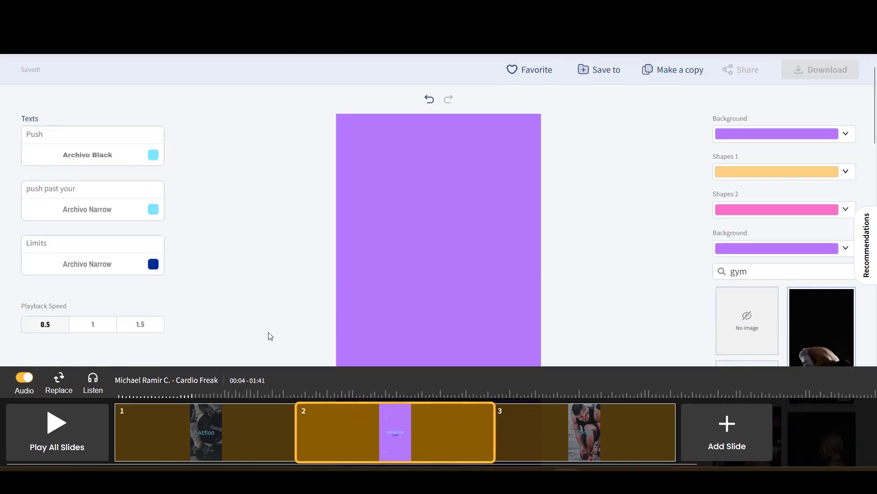
{"action": "left_click", "coordinate": [56, 428]}
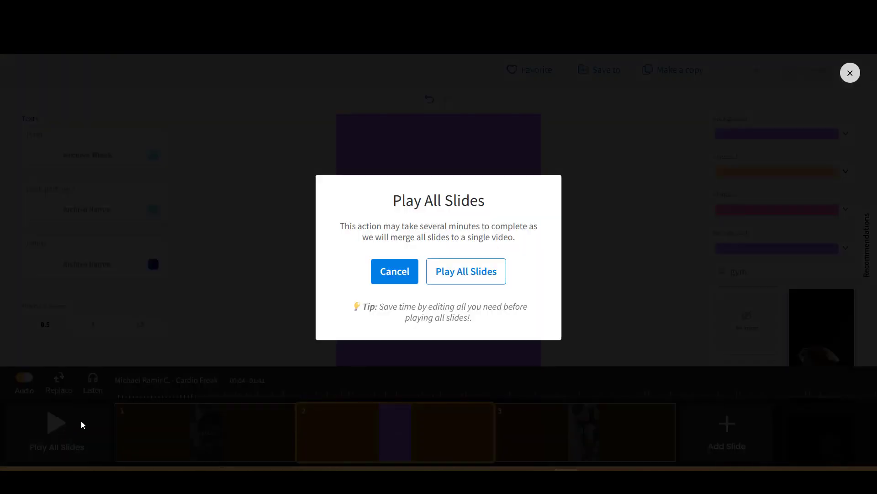
{"action": "left_click", "coordinate": [483, 275]}
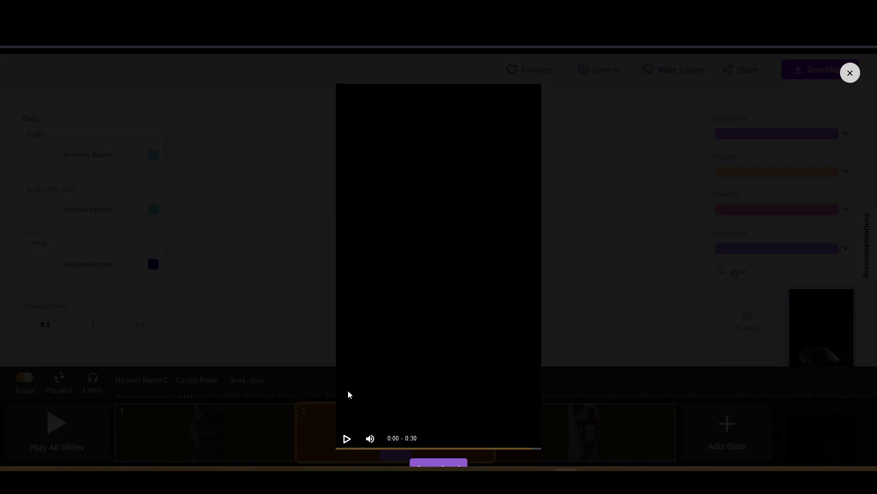
{"action": "left_click", "coordinate": [347, 440]}
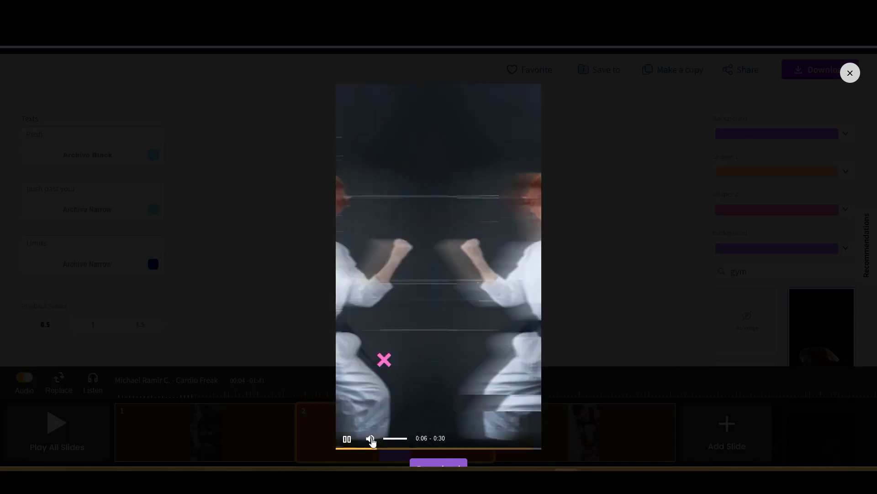
{"action": "left_click", "coordinate": [396, 439]}
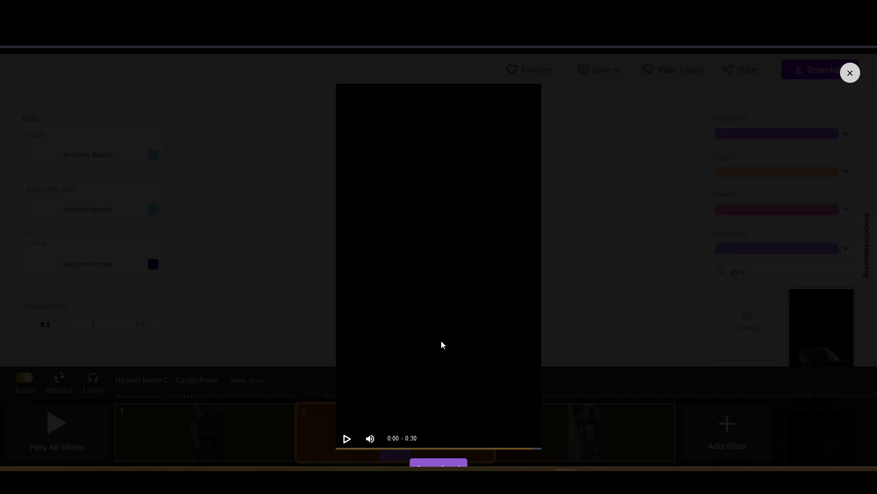
Step: Download the merged video from the preview and dismiss the downloads list
{"action": "left_click", "coordinate": [434, 466]}
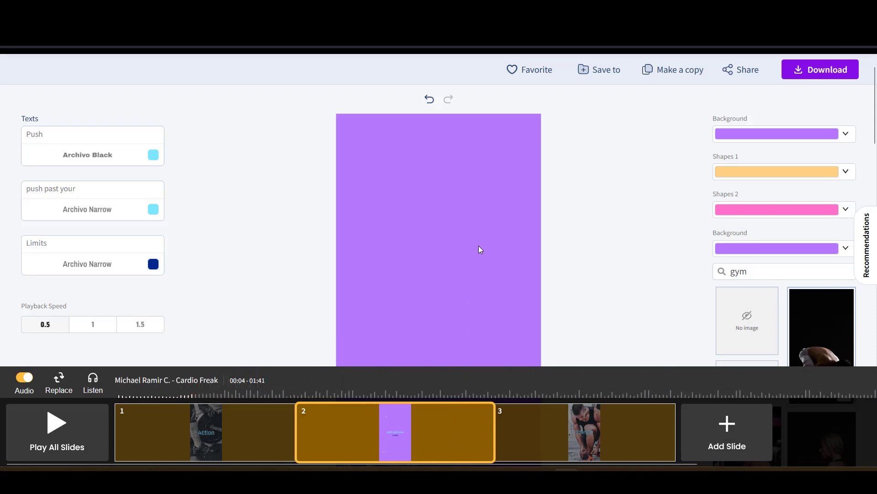
{"action": "scroll", "coordinate": [537, 221], "scroll_direction": "up", "scroll_amount": 2}
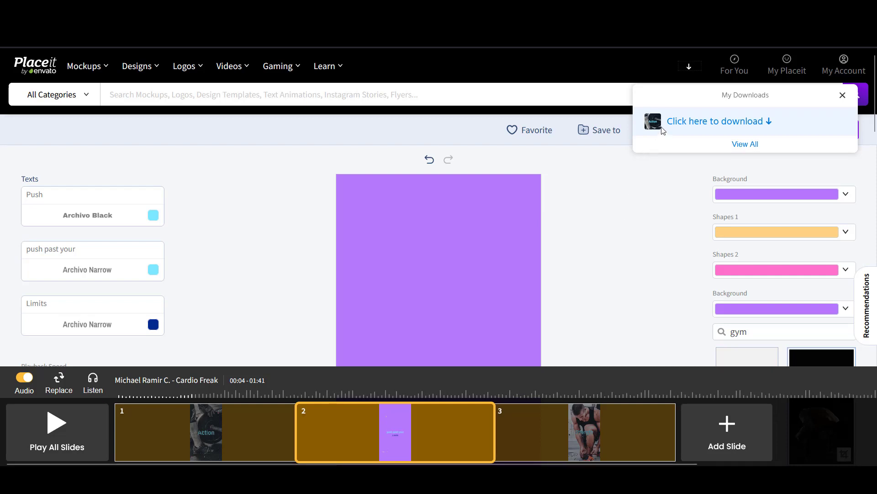
{"action": "left_click", "coordinate": [701, 123]}
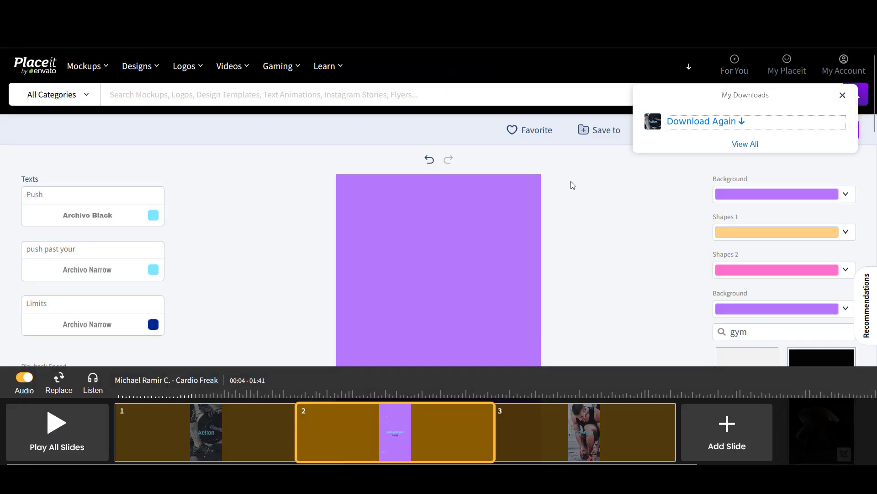
{"action": "left_click", "coordinate": [598, 178]}
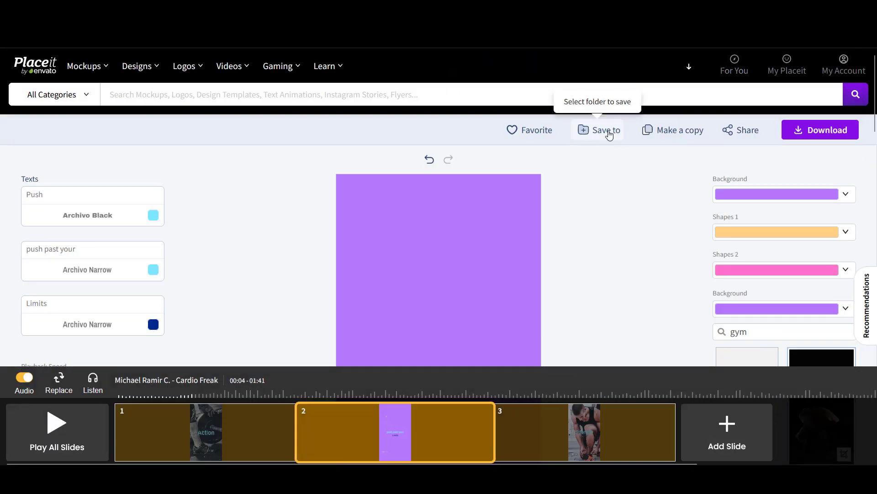
Step: Start saving the design to a folder, look through the existing folders and begin a new one
{"action": "left_click", "coordinate": [609, 133]}
{"action": "scroll", "coordinate": [622, 160], "scroll_direction": "down", "scroll_amount": 2}
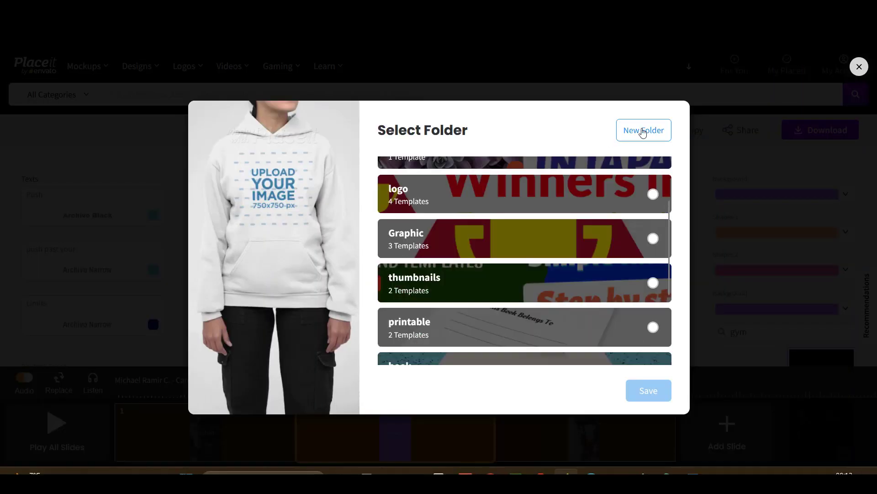
{"action": "scroll", "coordinate": [557, 169], "scroll_direction": "up", "scroll_amount": 1}
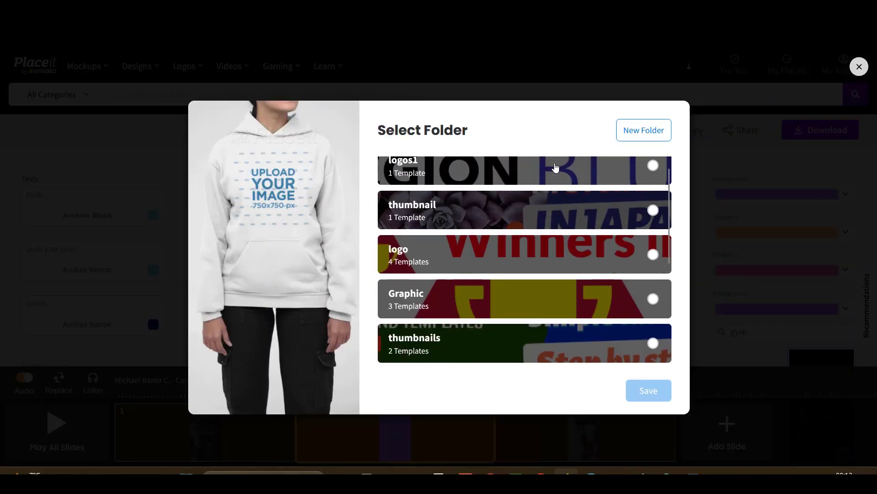
{"action": "scroll", "coordinate": [553, 171], "scroll_direction": "down", "scroll_amount": 4}
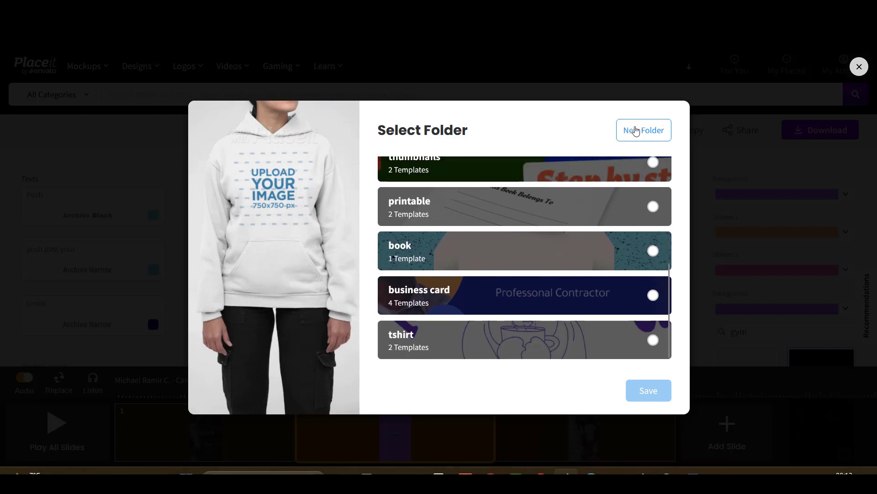
{"action": "left_click", "coordinate": [653, 132]}
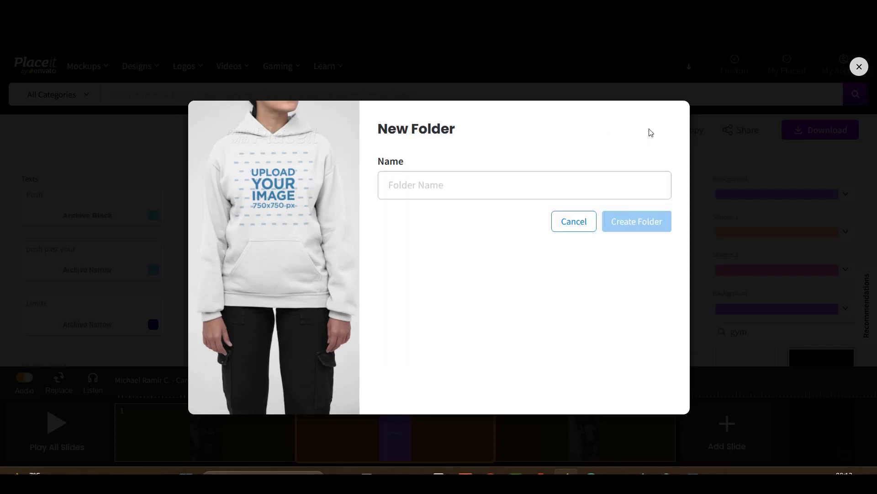
{"action": "left_click", "coordinate": [500, 189]}
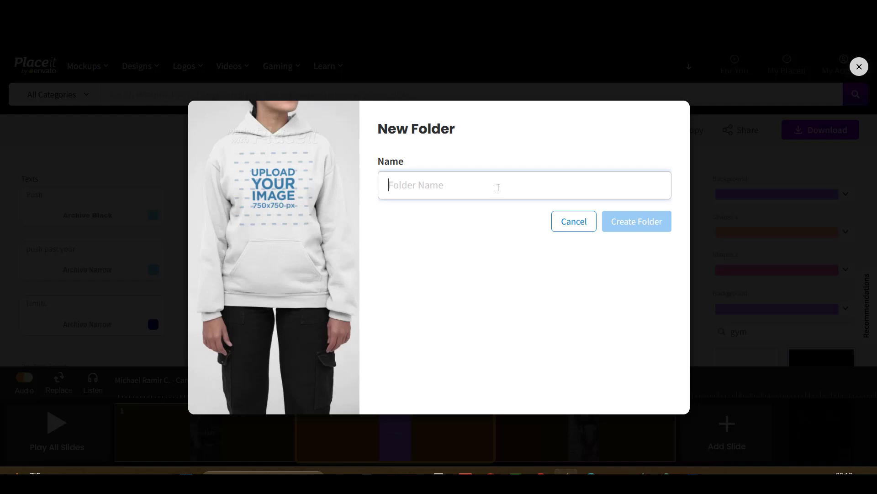
{"action": "type", "text": "vide"}
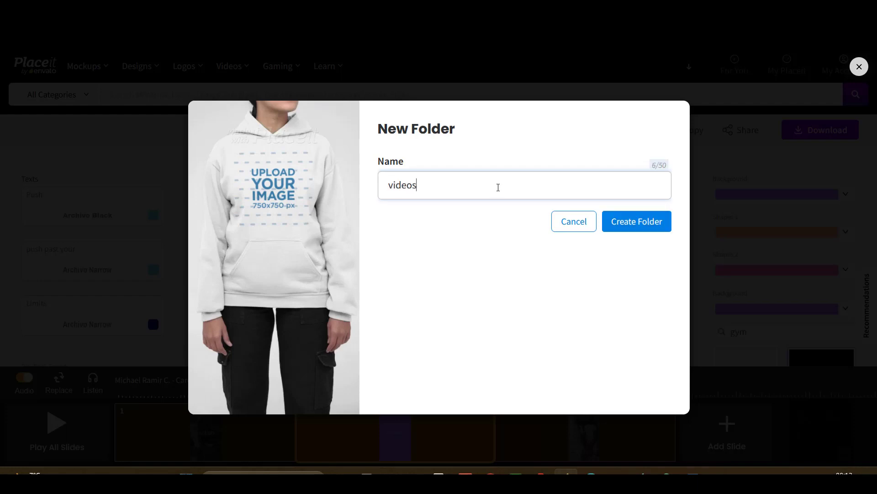
{"action": "type", "text": "os"}
{"action": "key", "text": "BackSpace"}
{"action": "key", "text": "BackSpace"}
{"action": "key", "text": "BackSpace"}
{"action": "key", "text": "BackSpace"}
{"action": "key", "text": "BackSpace"}
{"action": "key", "text": "BackSpace"}
{"action": "type", "text": "ti"}
{"action": "key", "text": "BackSpace"}
{"action": "key", "text": "BackSpace"}
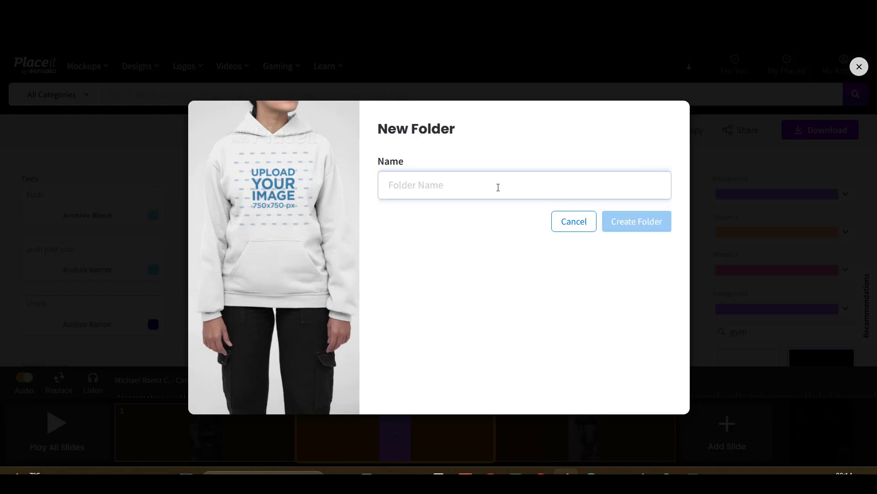
Step: Create the new folder with the name "videos" and save the design to it
{"action": "type", "text": "vide"}
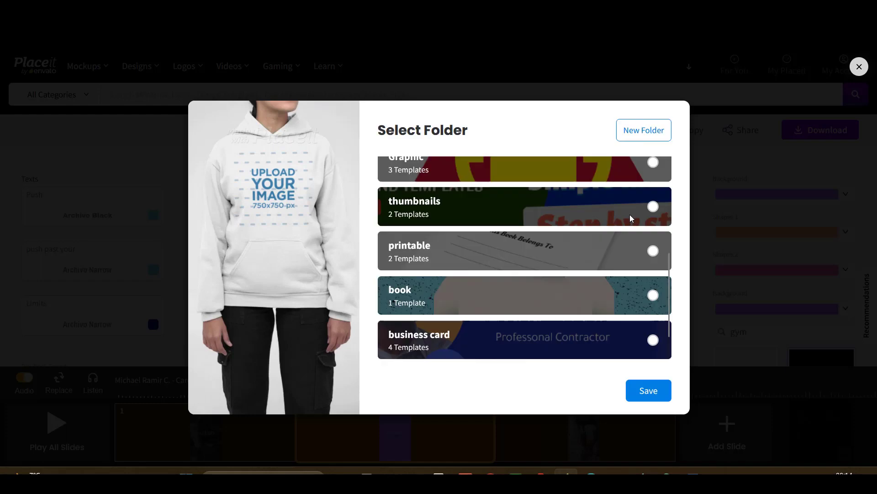
{"action": "scroll", "coordinate": [634, 204], "scroll_direction": "up", "scroll_amount": 1}
{"action": "scroll", "coordinate": [633, 205], "scroll_direction": "up", "scroll_amount": 4}
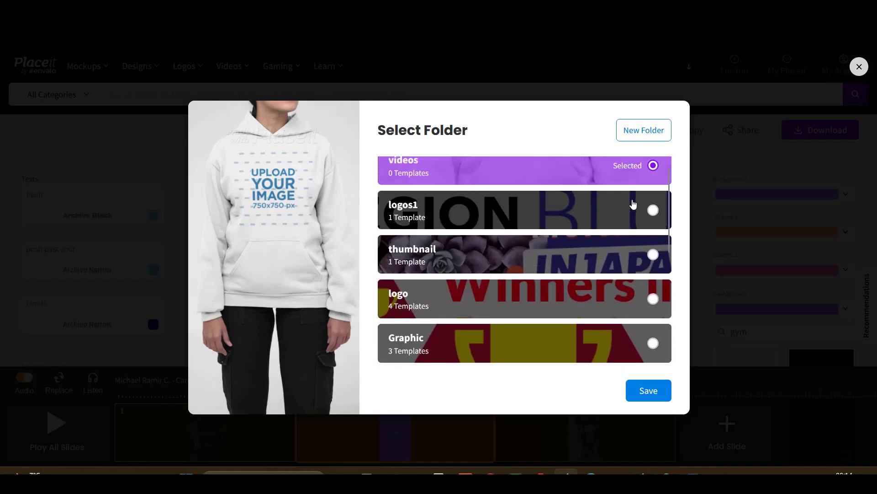
{"action": "scroll", "coordinate": [633, 204], "scroll_direction": "down", "scroll_amount": 3}
{"action": "scroll", "coordinate": [633, 205], "scroll_direction": "up", "scroll_amount": 3}
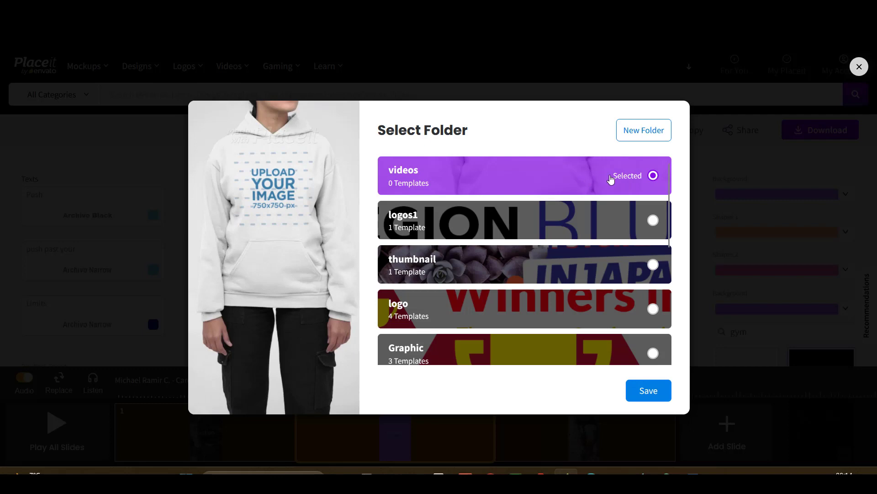
{"action": "left_click", "coordinate": [654, 396]}
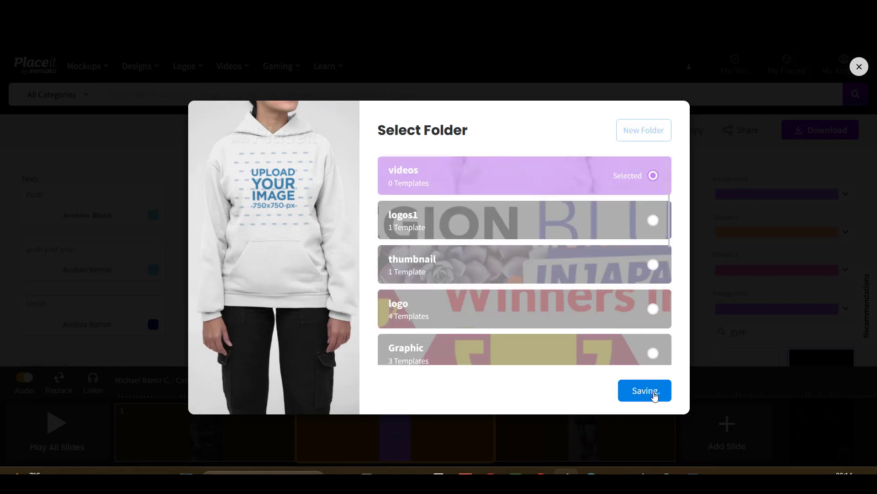